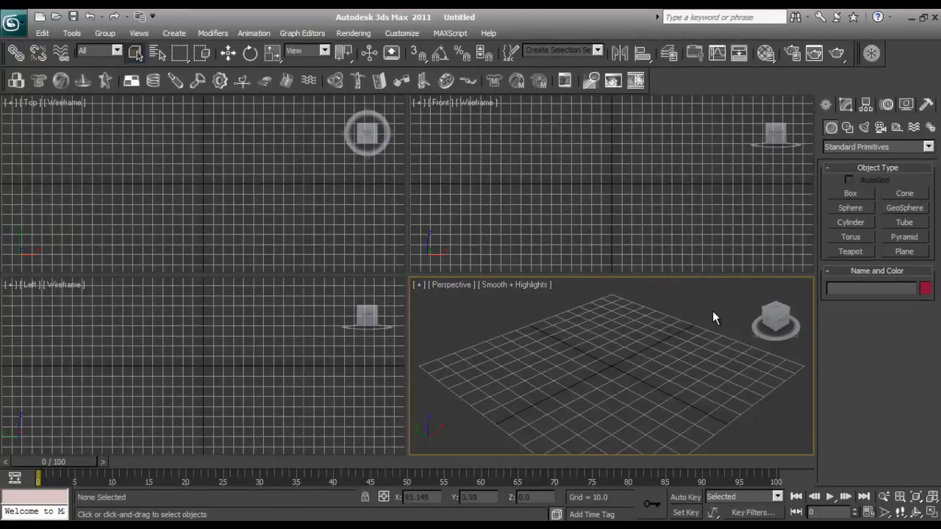
pyautogui.scroll(5, 713, 311)
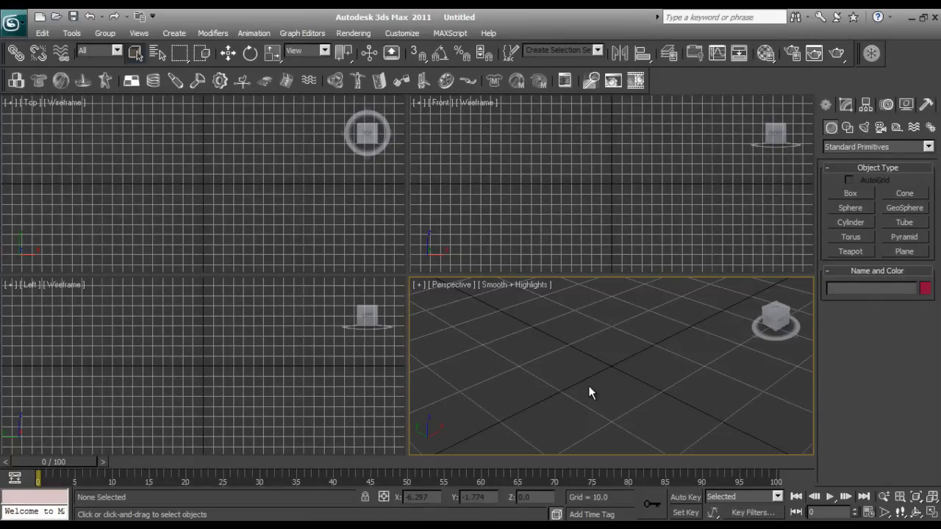
pyautogui.scroll(-8, 589, 387)
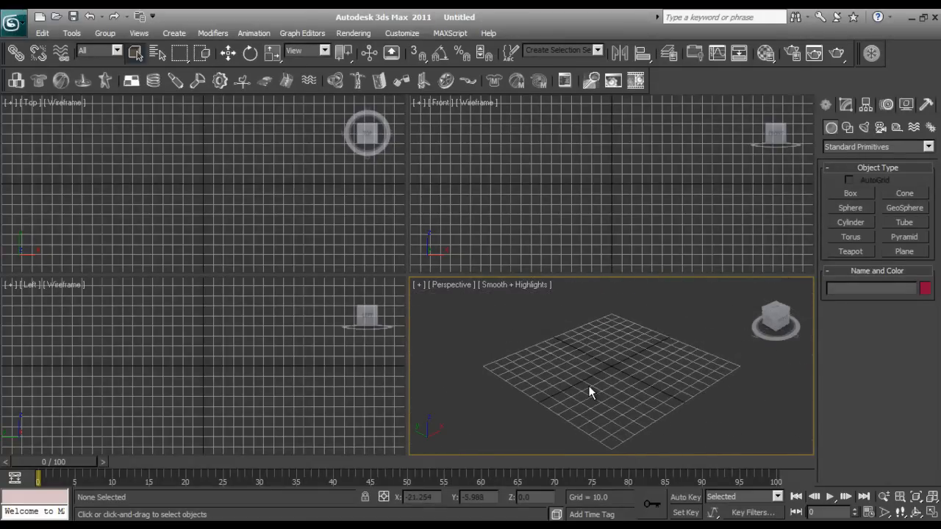
pyautogui.scroll(2, 588, 385)
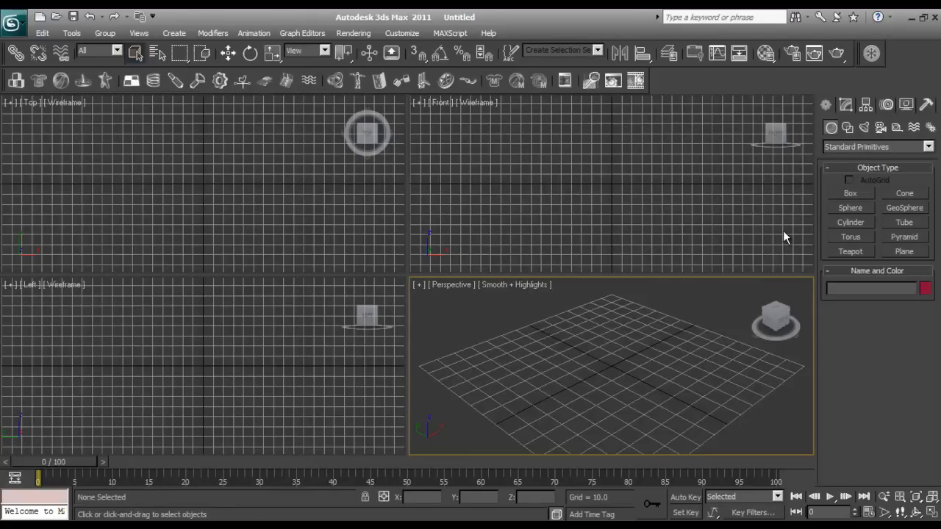
# Step: Assign V-Ray DEMO 2.00.01 as the production renderer in the render setup
pyautogui.click(792, 56)
pyautogui.moveTo(708, 369); pyautogui.dragTo(701, 115)
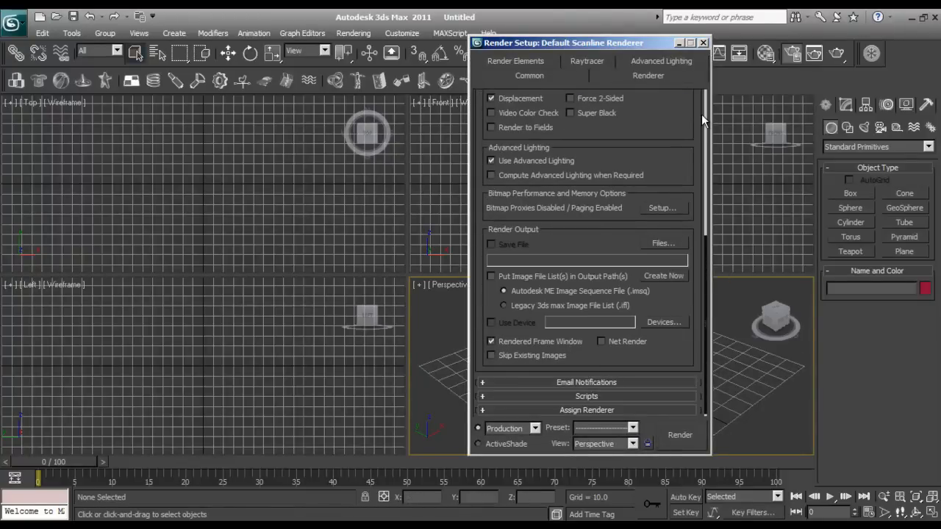
pyautogui.click(622, 410)
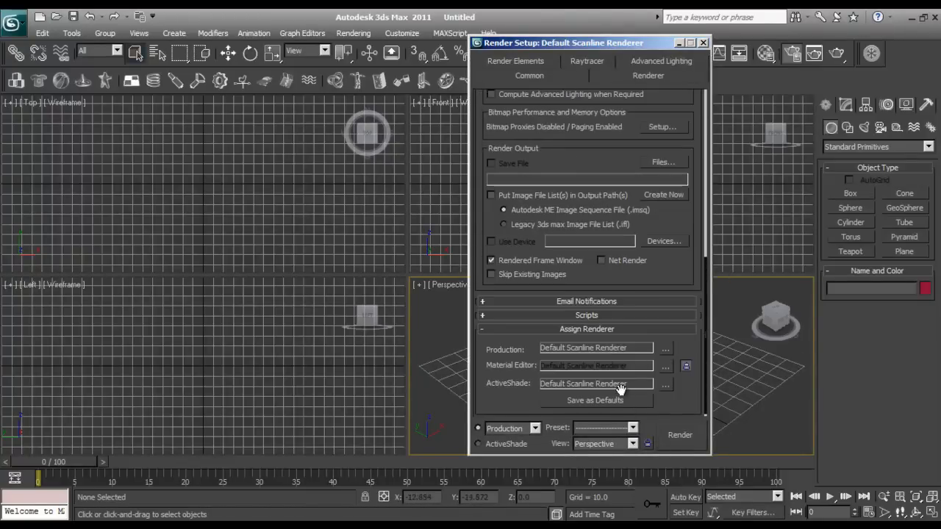
pyautogui.click(665, 349)
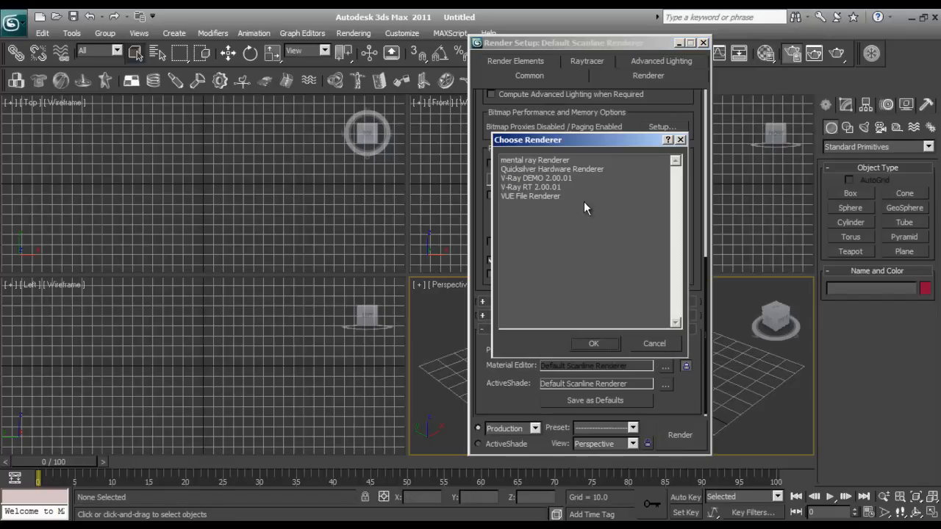
pyautogui.click(546, 178)
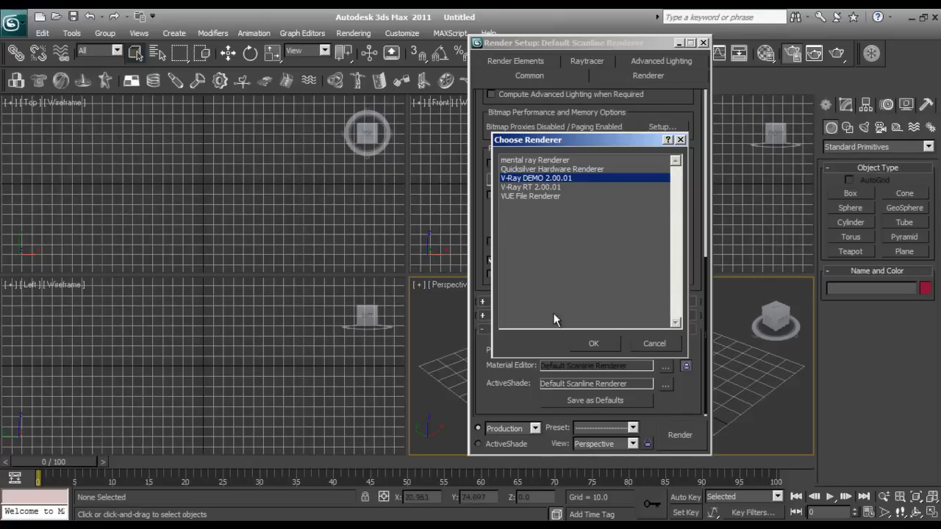
pyautogui.click(593, 344)
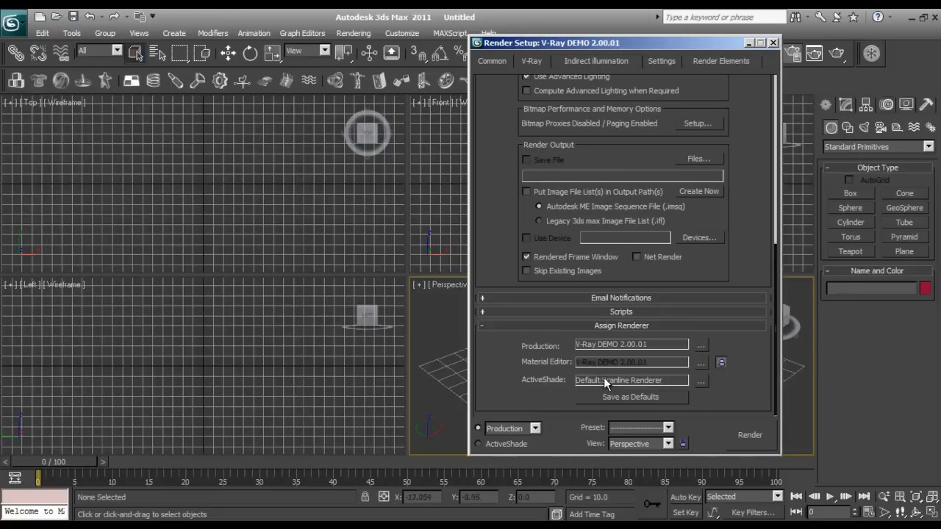
# Step: Look over the V-Ray image sampler and Indirect illumination settings, and close the render setup
pyautogui.moveTo(687, 42); pyautogui.dragTo(651, 30)
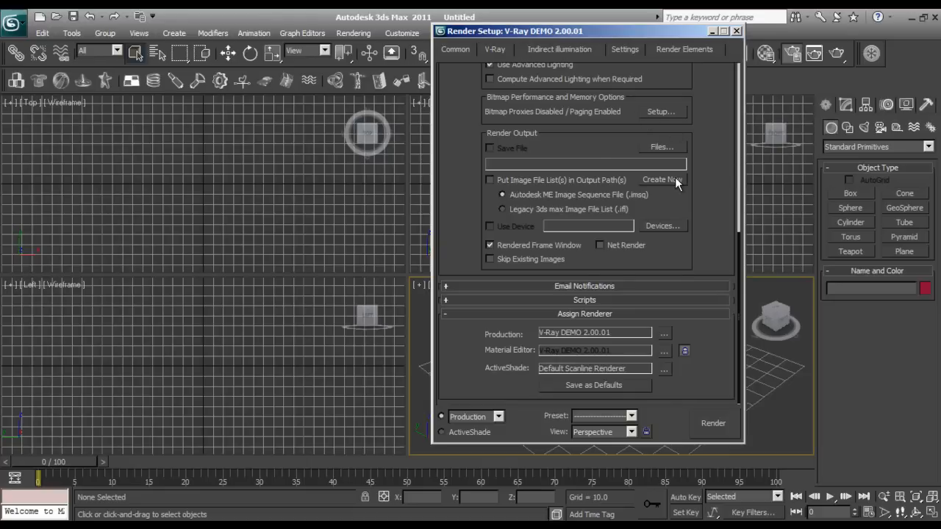
pyautogui.click(497, 49)
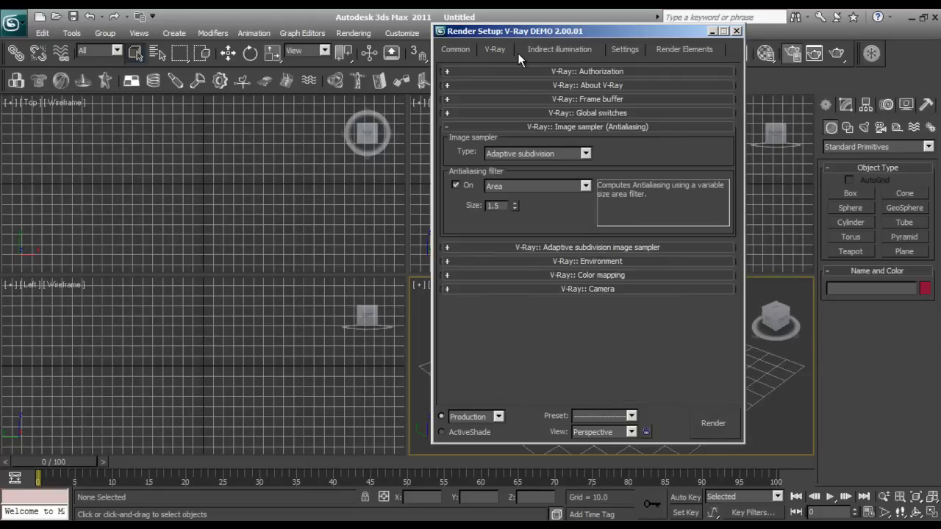
pyautogui.click(519, 52)
pyautogui.click(508, 53)
pyautogui.click(471, 47)
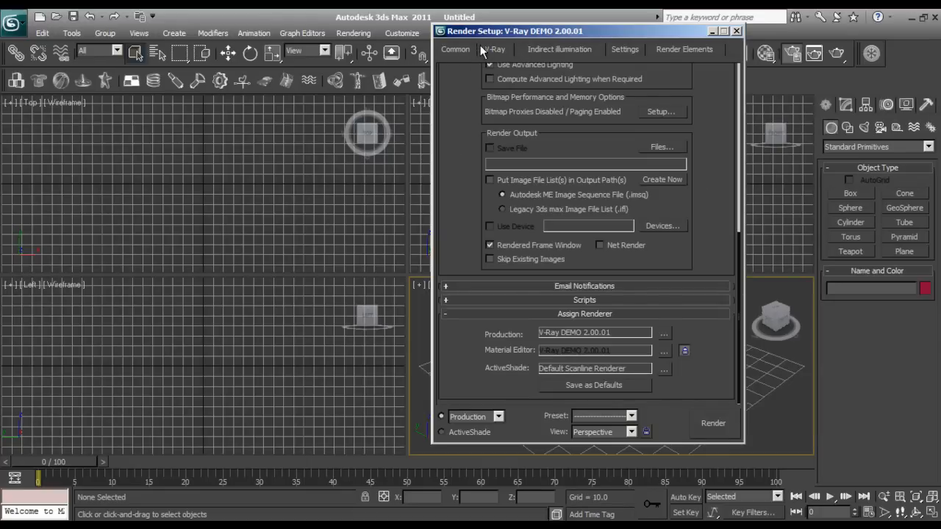
pyautogui.click(485, 49)
pyautogui.click(554, 51)
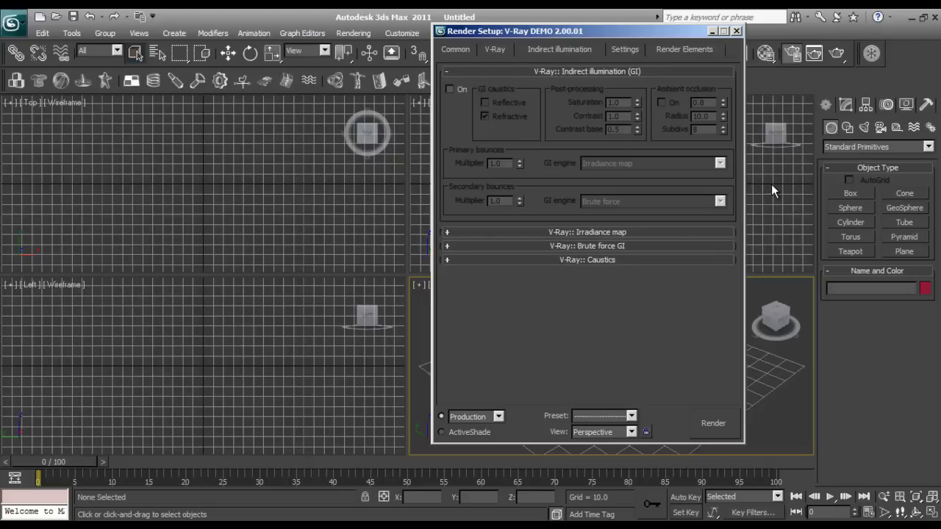
pyautogui.moveTo(682, 28); pyautogui.dragTo(384, 25)
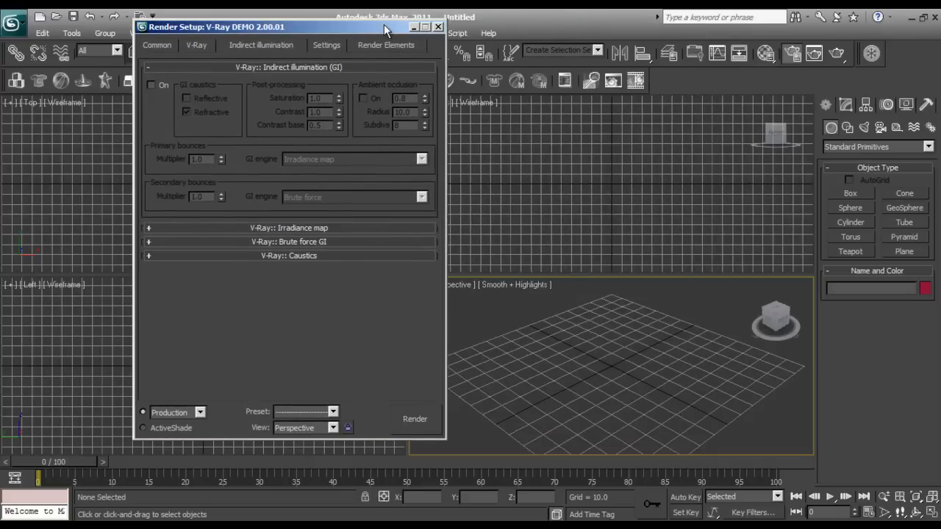
pyautogui.click(439, 27)
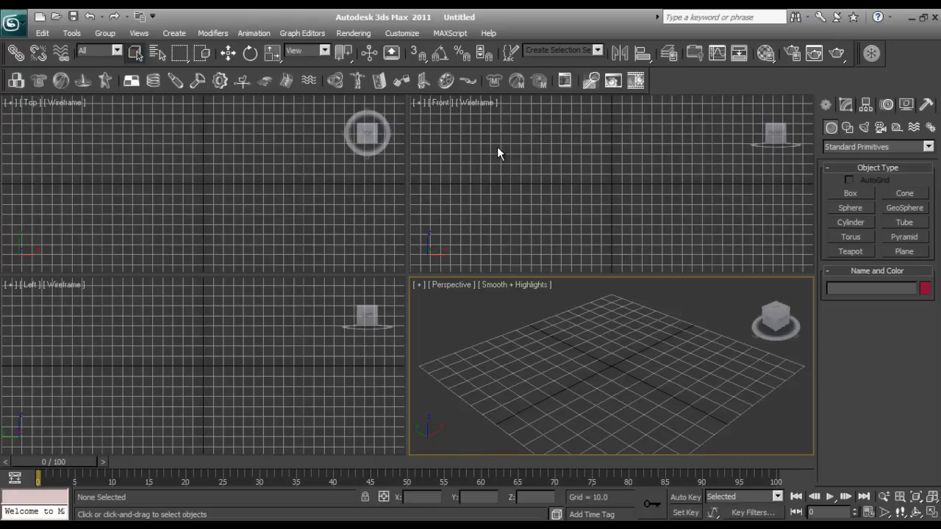
# Step: Set the render output size to the 35mm Anamorphic (2.35:1) format at 1828x778
pyautogui.press('F10')
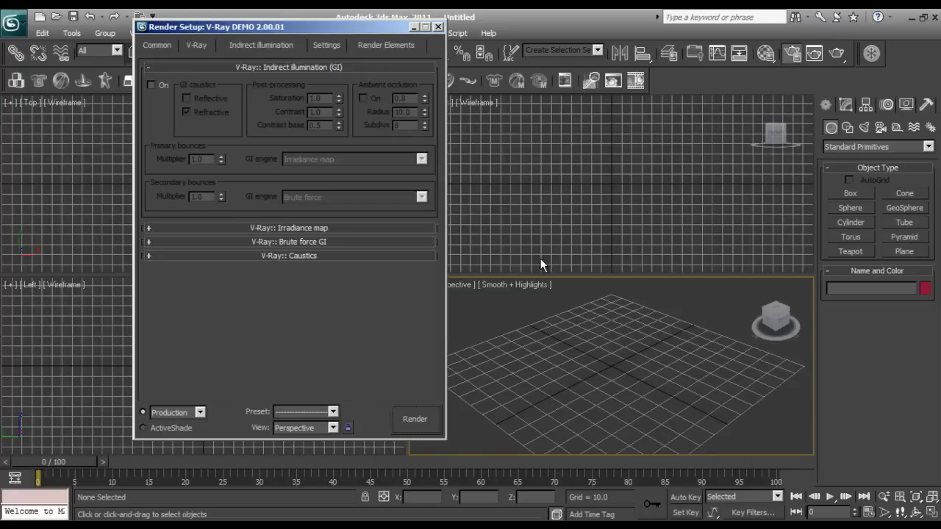
pyautogui.click(156, 45)
pyautogui.moveTo(217, 27); pyautogui.dragTo(427, 17)
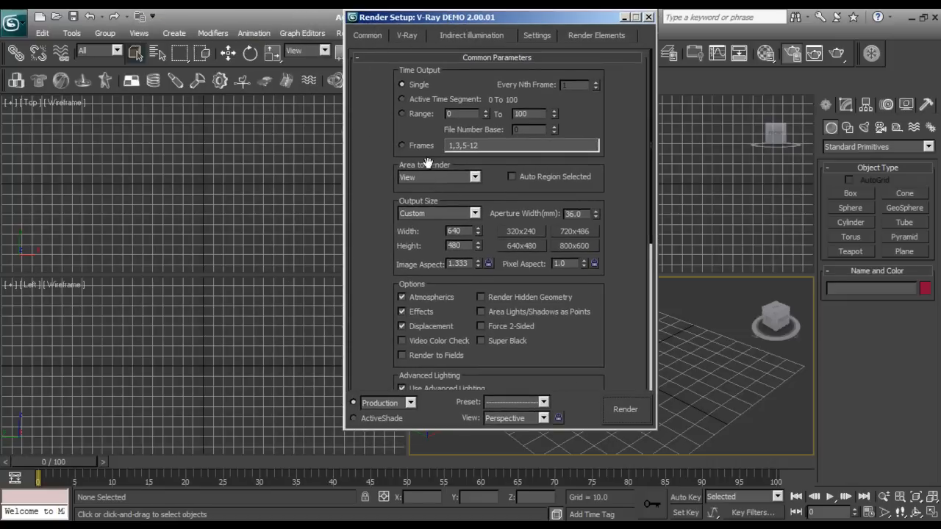
pyautogui.click(482, 211)
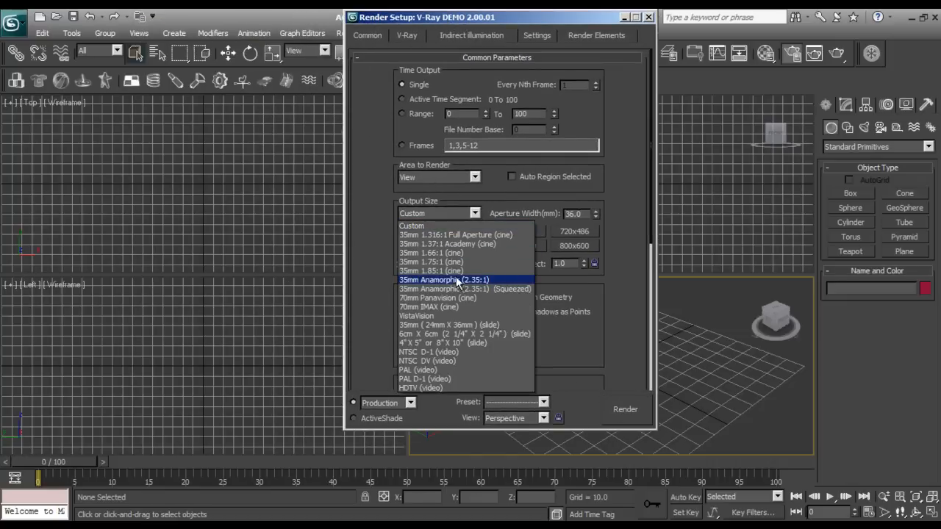
pyautogui.click(431, 282)
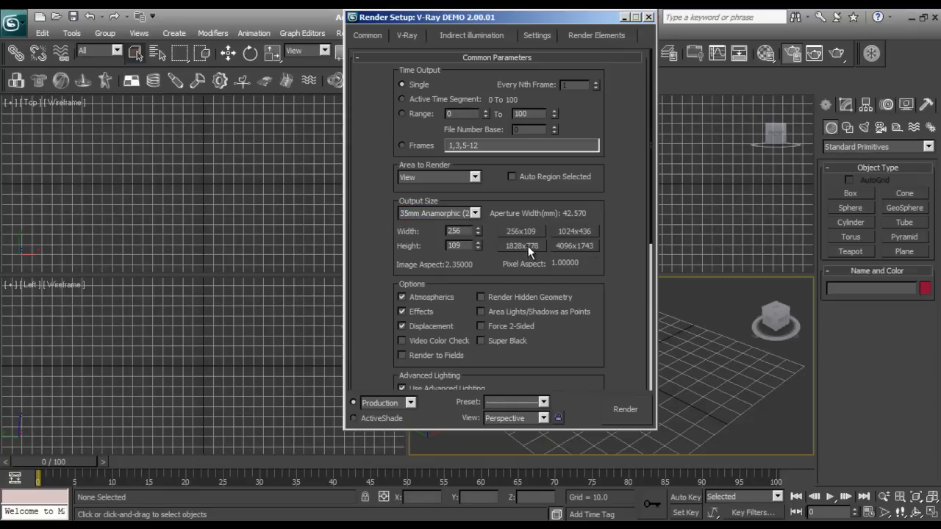
pyautogui.click(528, 246)
# Step: Test-render the empty Perspective view and close the V-Ray messages and rendered frame windows
pyautogui.click(631, 413)
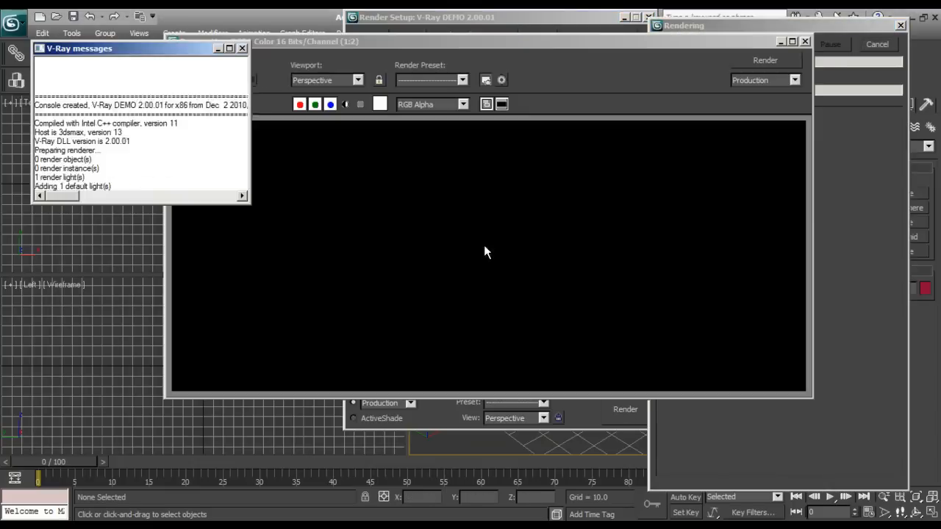
pyautogui.click(692, 94)
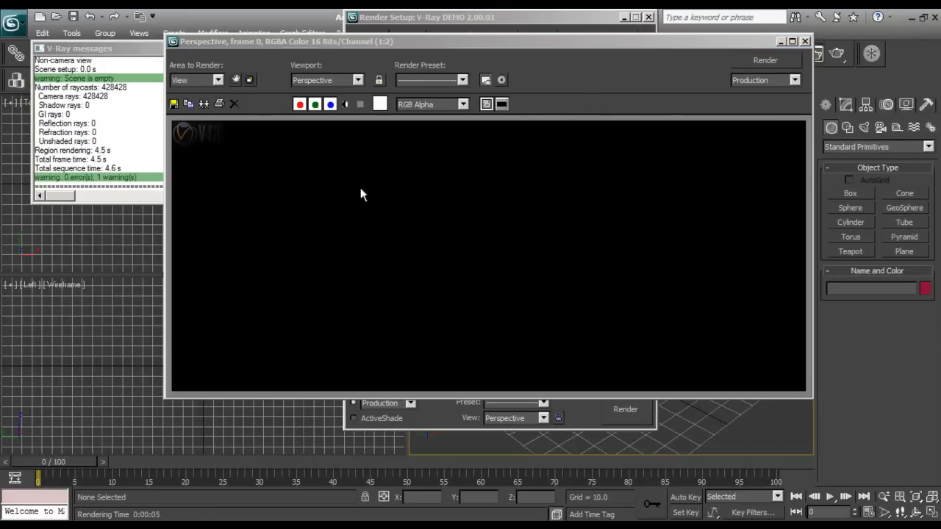
pyautogui.click(153, 149)
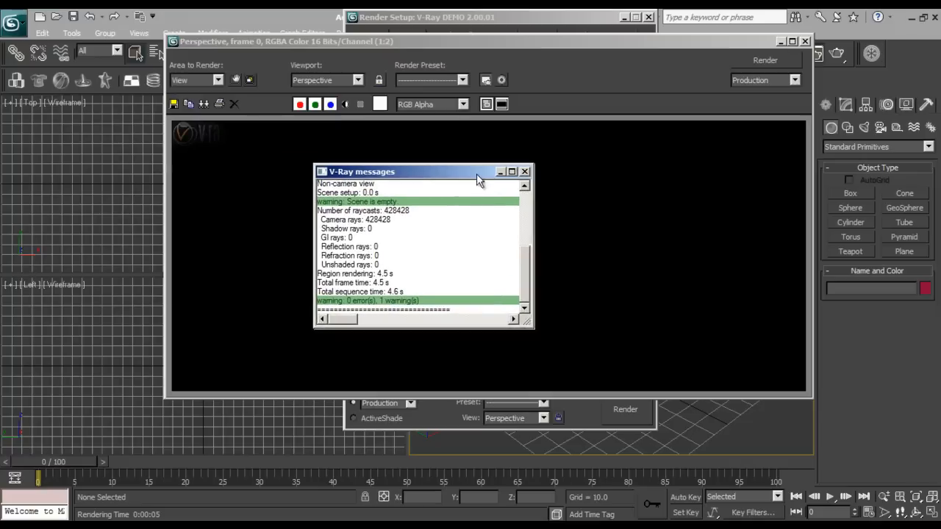
pyautogui.moveTo(194, 52); pyautogui.dragTo(475, 174)
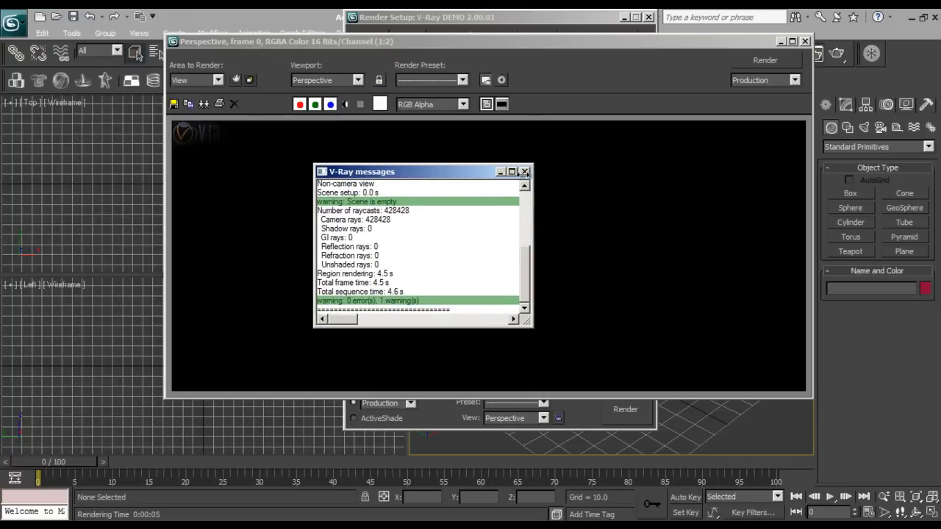
pyautogui.click(525, 171)
pyautogui.click(805, 41)
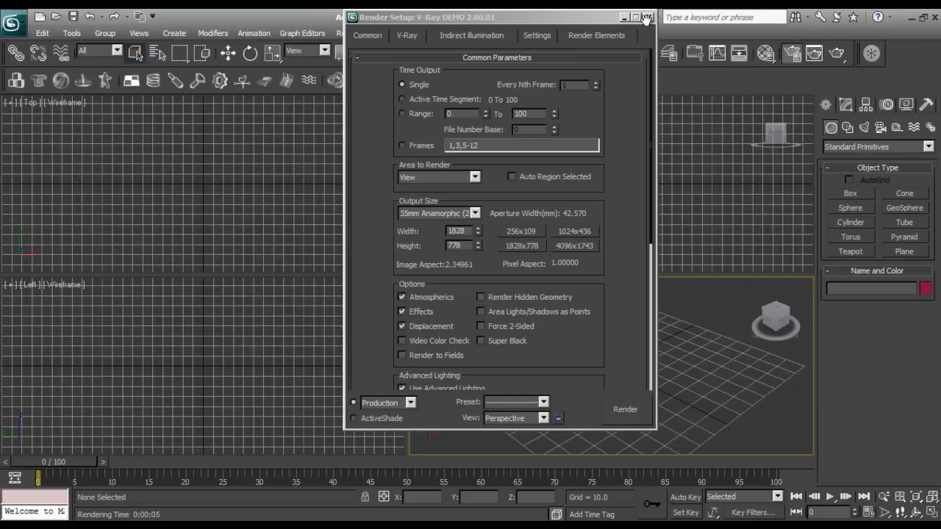
# Step: Set the output resolution to 1024x436 and test-render the Perspective view, closing all render windows
pyautogui.moveTo(630, 281); pyautogui.dragTo(608, 209)
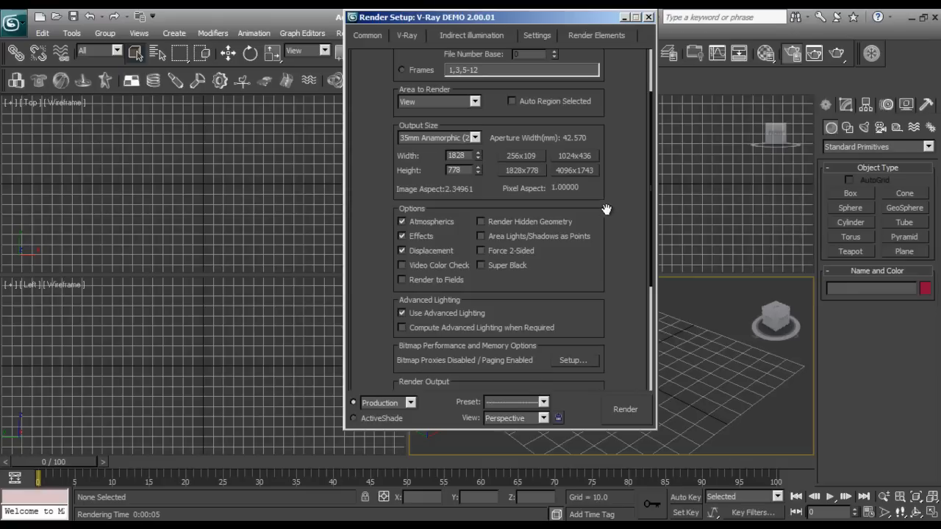
pyautogui.click(574, 155)
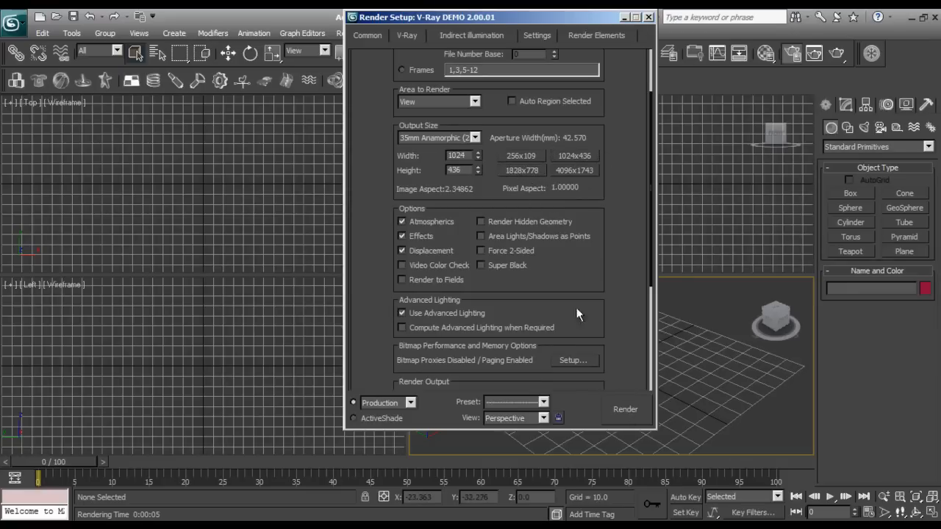
pyautogui.click(624, 409)
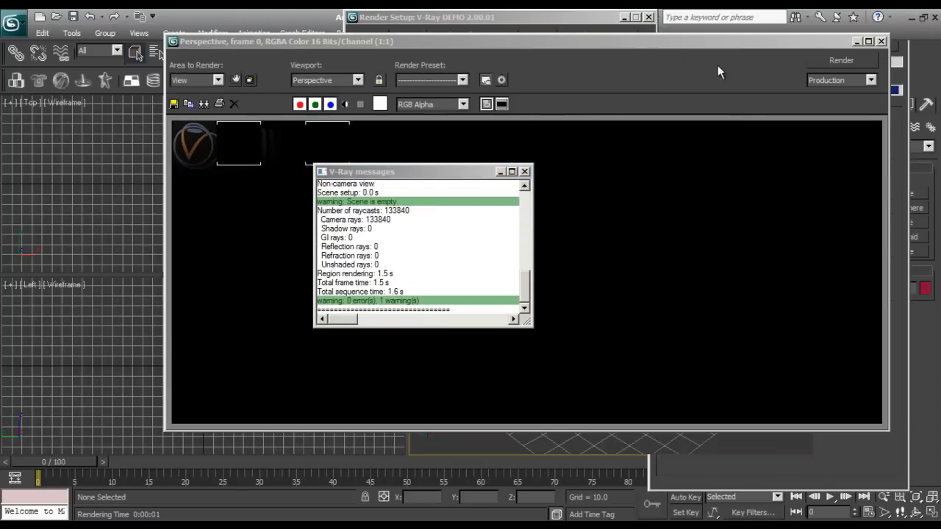
pyautogui.click(882, 41)
pyautogui.click(648, 17)
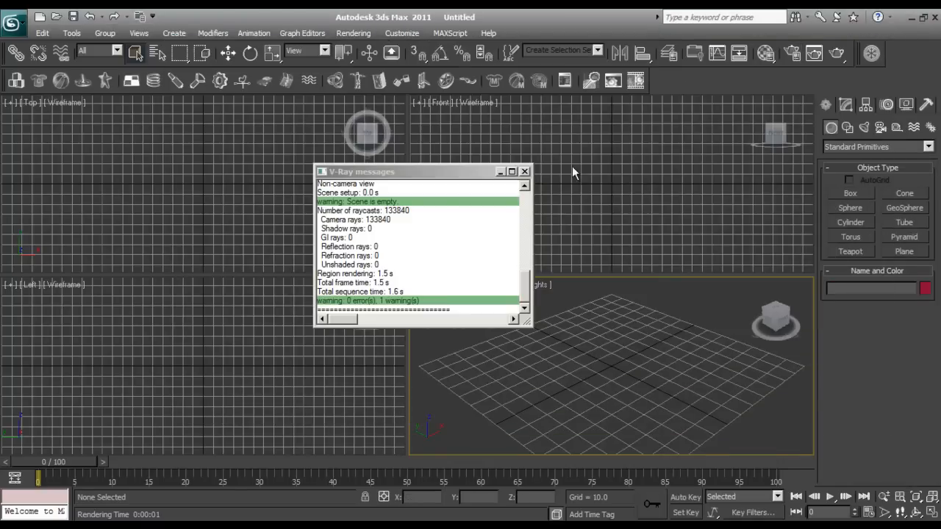
pyautogui.click(525, 171)
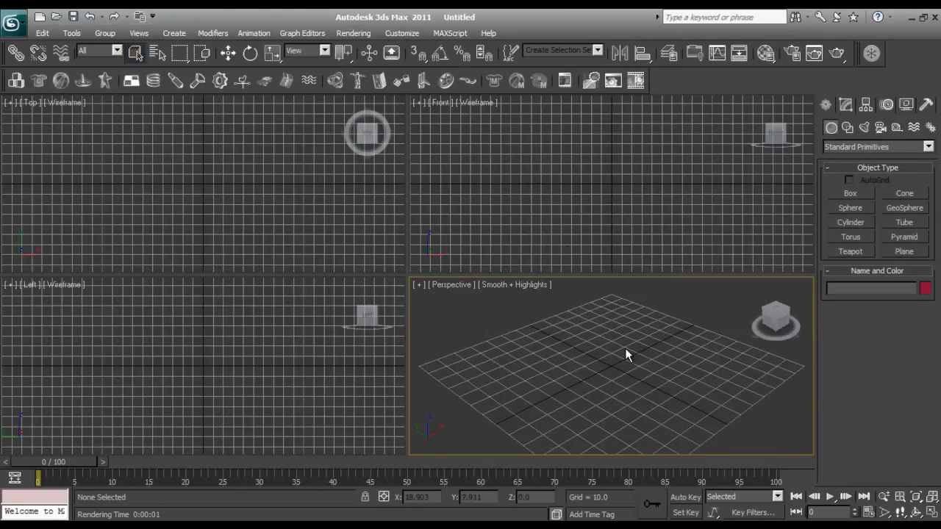
# Step: Create a ground plane about 340 long and 398 wide in the Perspective view
pyautogui.click(888, 252)
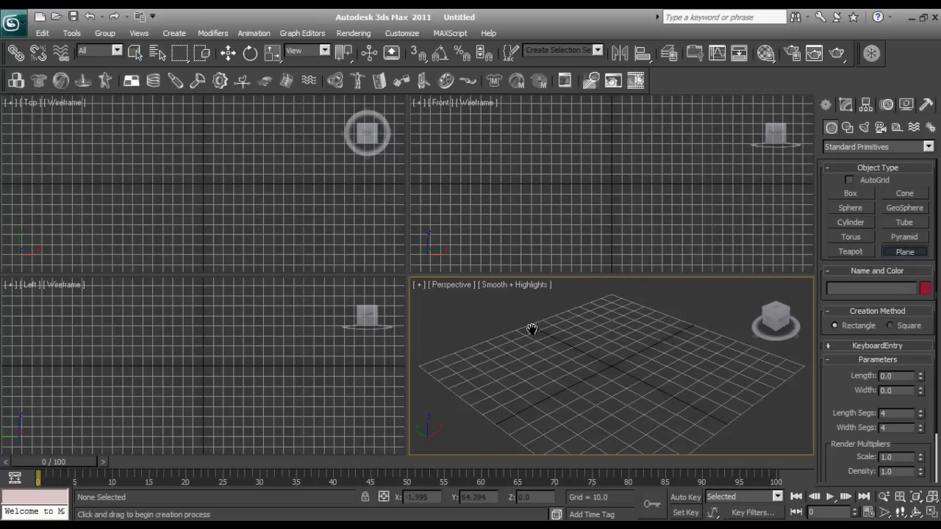
pyautogui.scroll(-5, 532, 329)
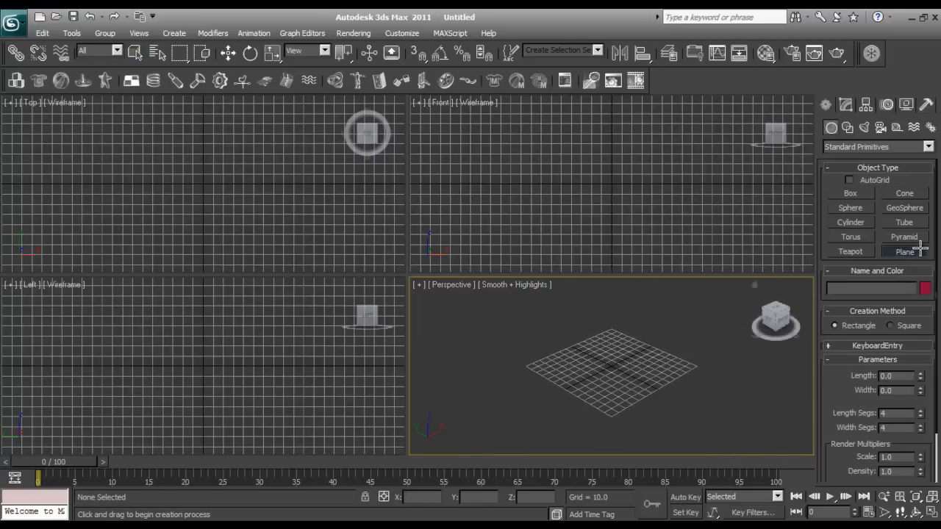
pyautogui.moveTo(622, 282); pyautogui.dragTo(581, 528)
pyautogui.moveTo(641, 390); pyautogui.dragTo(641, 399, button='middle')
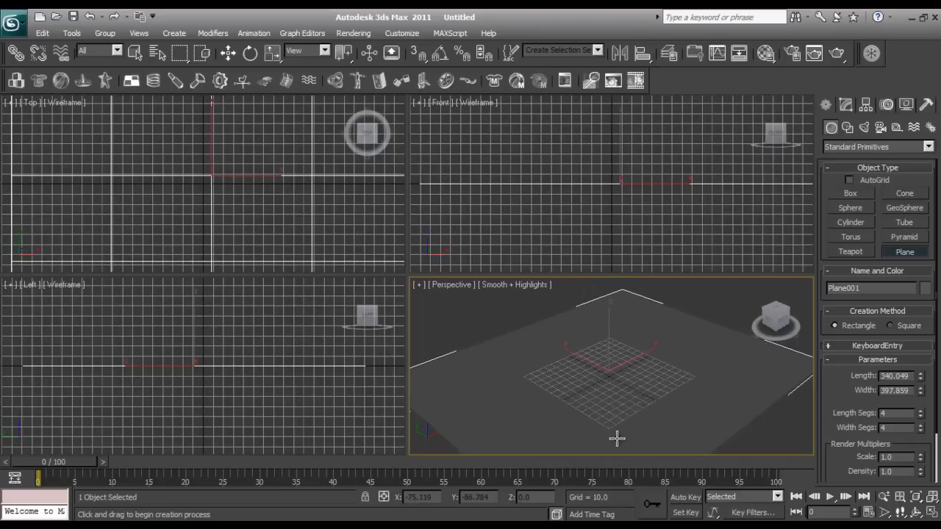
# Step: Move the plane to the world origin by setting its X and Y position to 0
pyautogui.press('w')
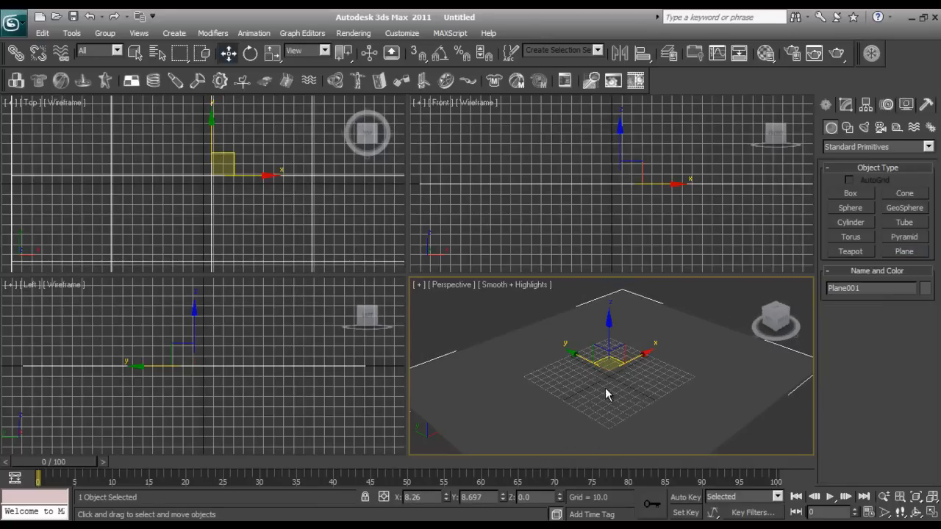
pyautogui.doubleClick(427, 497)
pyautogui.write('0')
pyautogui.press('Tab')
pyautogui.write('0')
pyautogui.press('Return')
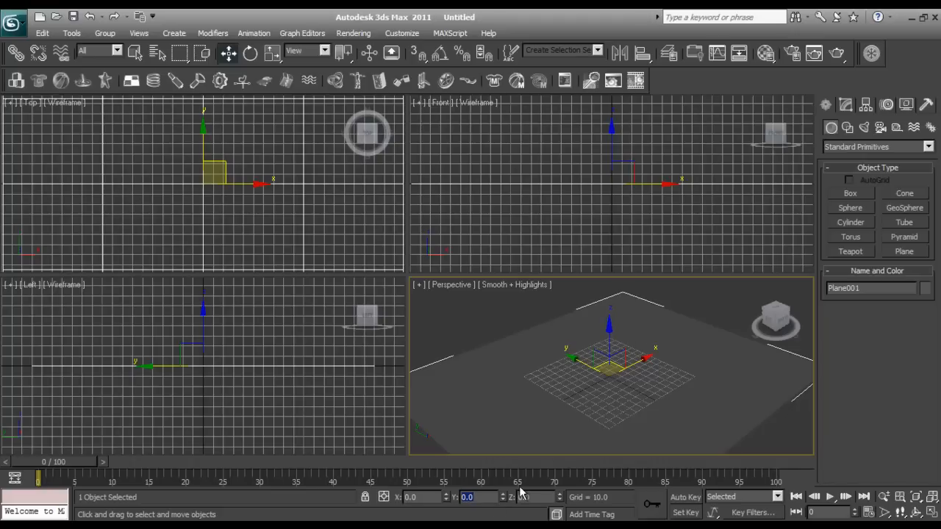
# Step: Deselect the plane and turn on Edged Faces display in the Perspective view
pyautogui.click(701, 303)
pyautogui.press('F4')
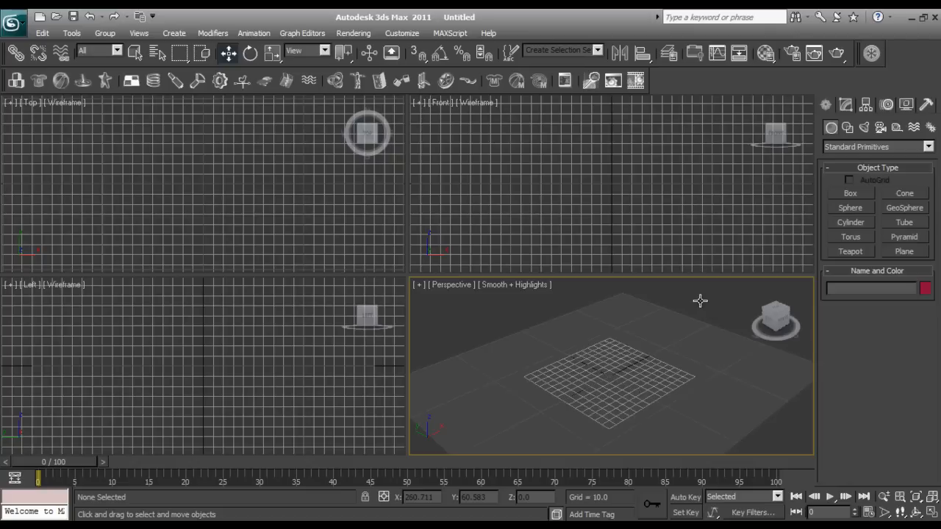
pyautogui.keyDown('alt'); pyautogui.moveTo(580, 352); pyautogui.dragTo(613, 344, button='middle'); pyautogui.keyUp('alt')
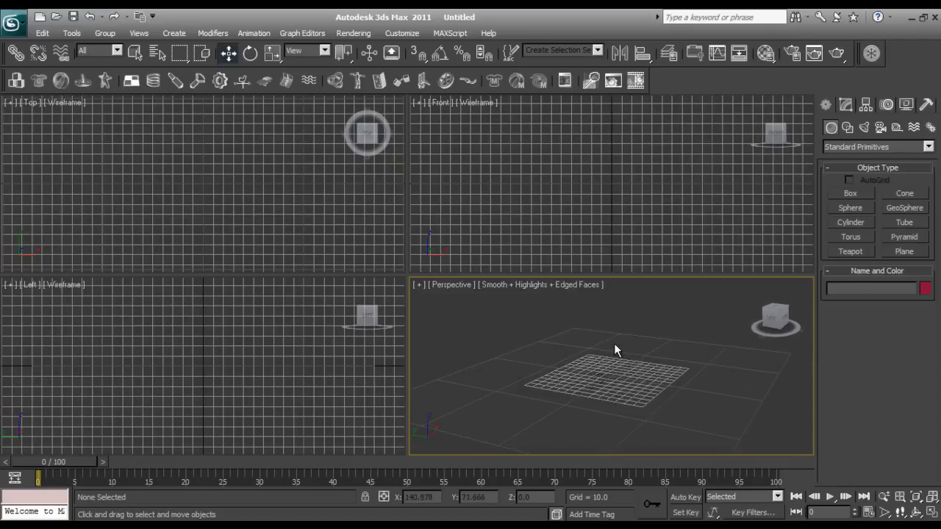
# Step: Select the ground plane and raise its length segments to 37
pyautogui.click(629, 341)
pyautogui.keyDown('alt'); pyautogui.moveTo(686, 378); pyautogui.dragTo(655, 383, button='middle'); pyautogui.keyUp('alt')
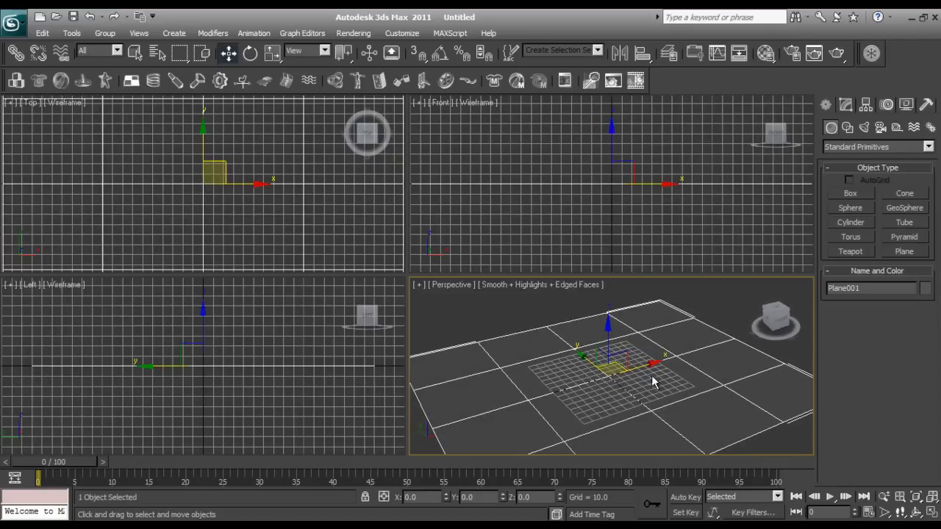
pyautogui.click(855, 106)
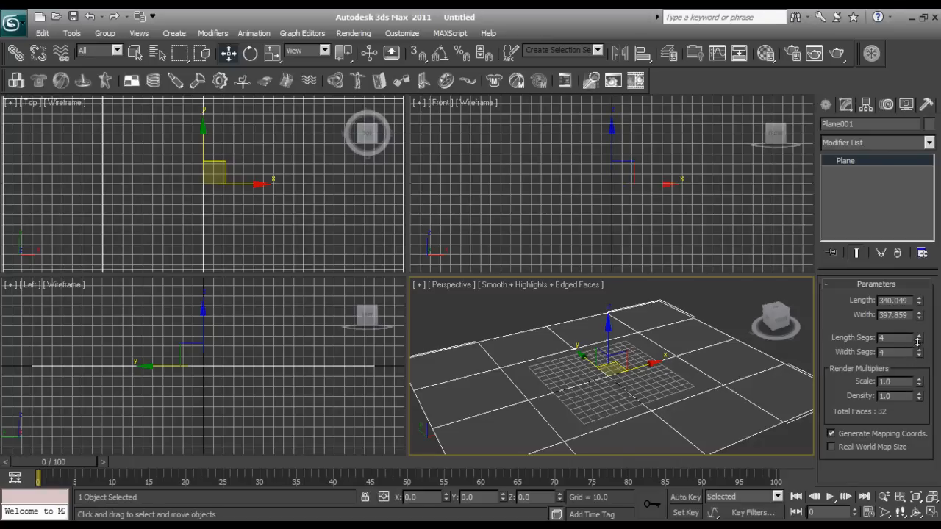
pyautogui.moveTo(918, 341); pyautogui.dragTo(699, 270)
pyautogui.keyDown('alt'); pyautogui.moveTo(630, 369); pyautogui.dragTo(721, 346, button='middle'); pyautogui.keyUp('alt')
# Step: Apply a Bend modifier to the plane with an angle of 187, a direction of 88 and Y as the bend axis
pyautogui.click(863, 142)
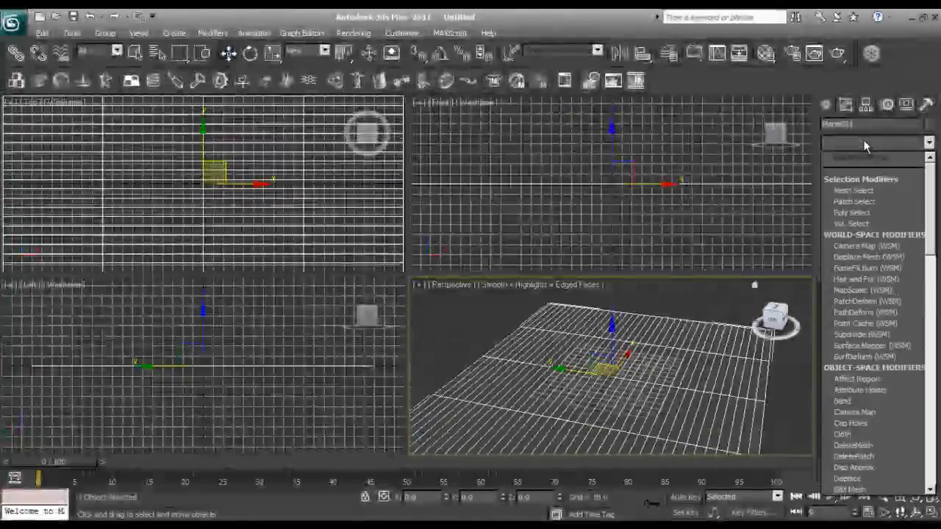
pyautogui.press('b')
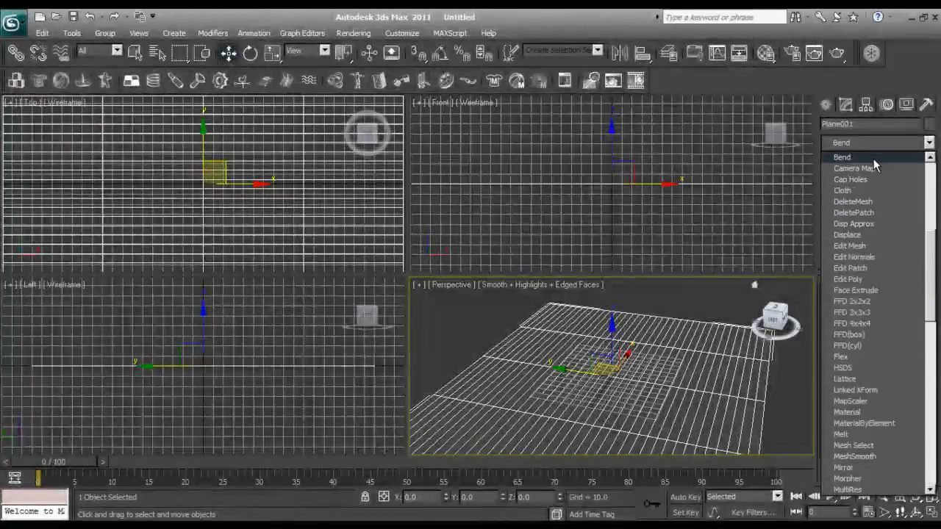
pyautogui.click(857, 157)
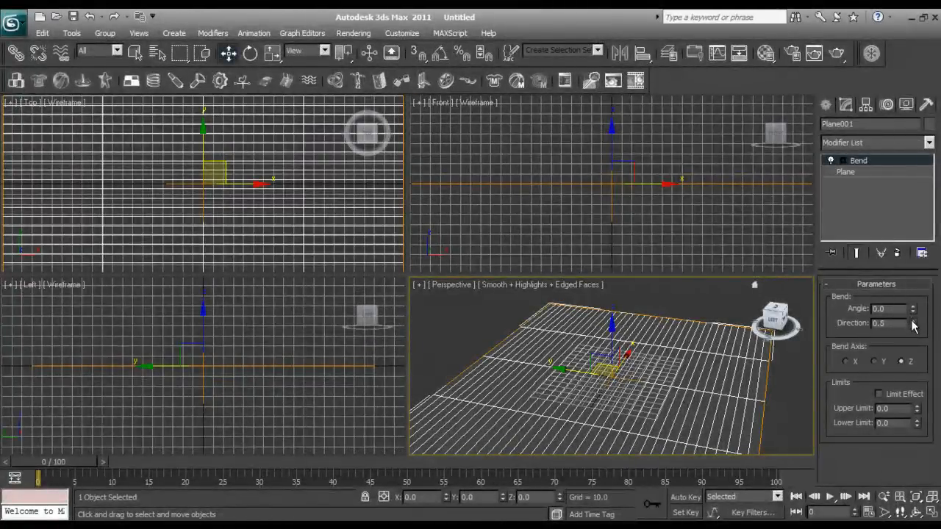
pyautogui.moveTo(913, 306); pyautogui.dragTo(899, 193)
pyautogui.moveTo(913, 311); pyautogui.dragTo(864, 107)
pyautogui.moveTo(917, 335); pyautogui.dragTo(916, 349)
pyautogui.click(873, 361)
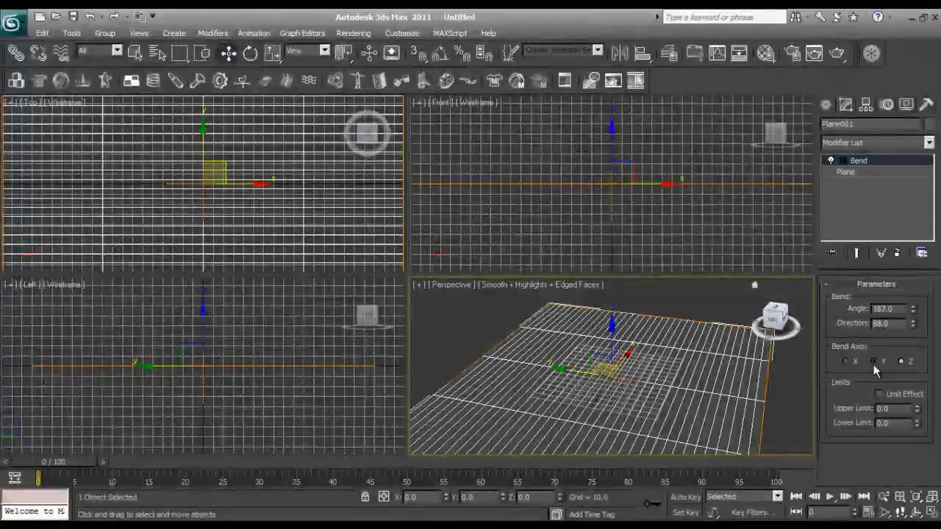
pyautogui.keyDown('alt'); pyautogui.moveTo(597, 405); pyautogui.dragTo(803, 371, button='middle'); pyautogui.keyUp('alt')
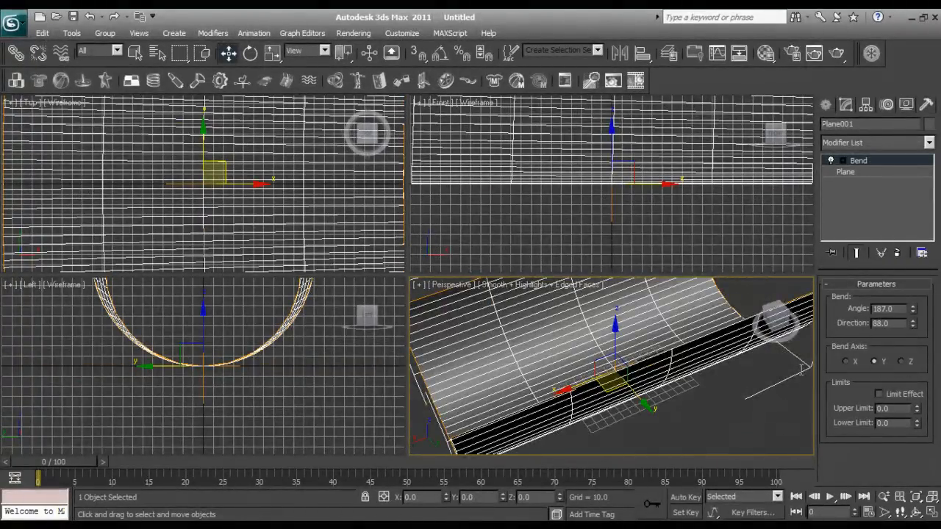
# Step: Set the bend direction to 90 and increase the bend angle to 261
pyautogui.click(892, 323)
pyautogui.write('90')
pyautogui.press('Return')
pyautogui.click(773, 316)
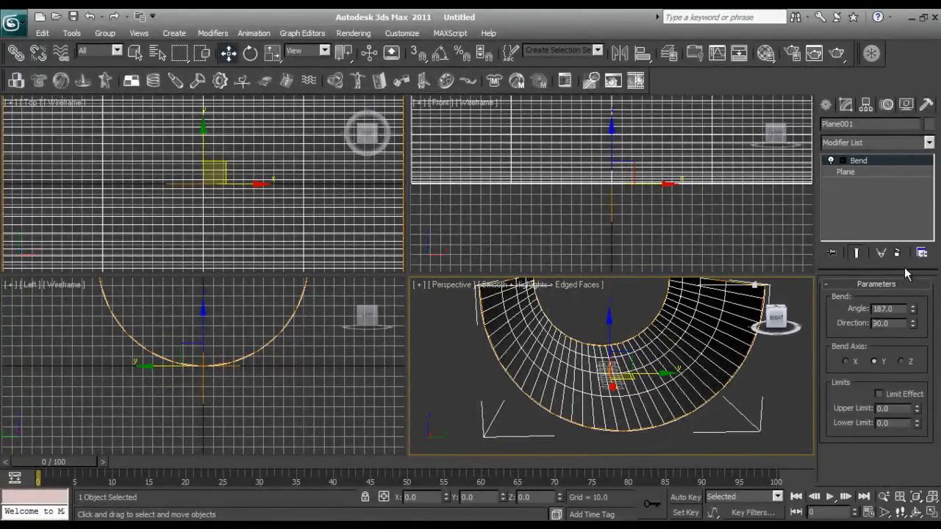
pyautogui.moveTo(912, 308); pyautogui.dragTo(912, 258)
pyautogui.keyDown('alt'); pyautogui.moveTo(668, 405); pyautogui.dragTo(664, 370, button='middle'); pyautogui.keyUp('alt')
# Step: Limit the bend effect and raise its upper limit to about 237
pyautogui.click(879, 395)
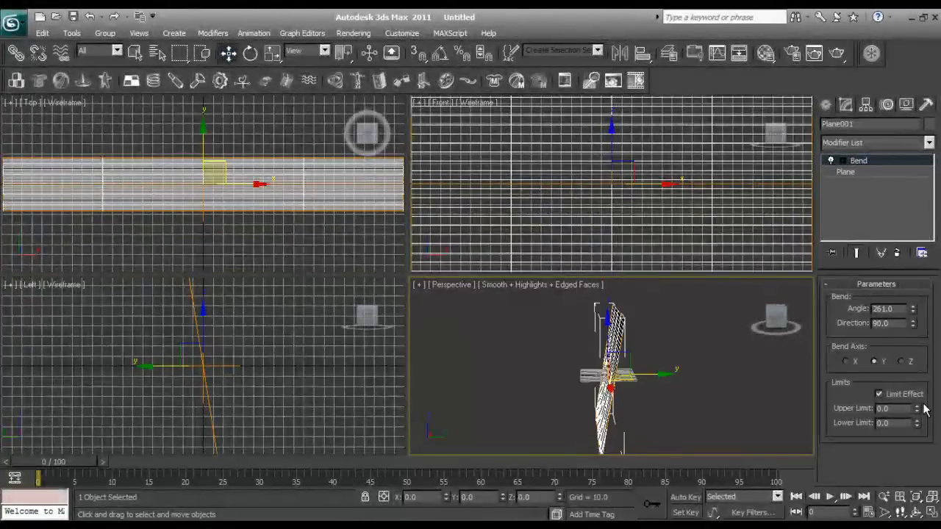
pyautogui.moveTo(916, 410); pyautogui.dragTo(463, 15)
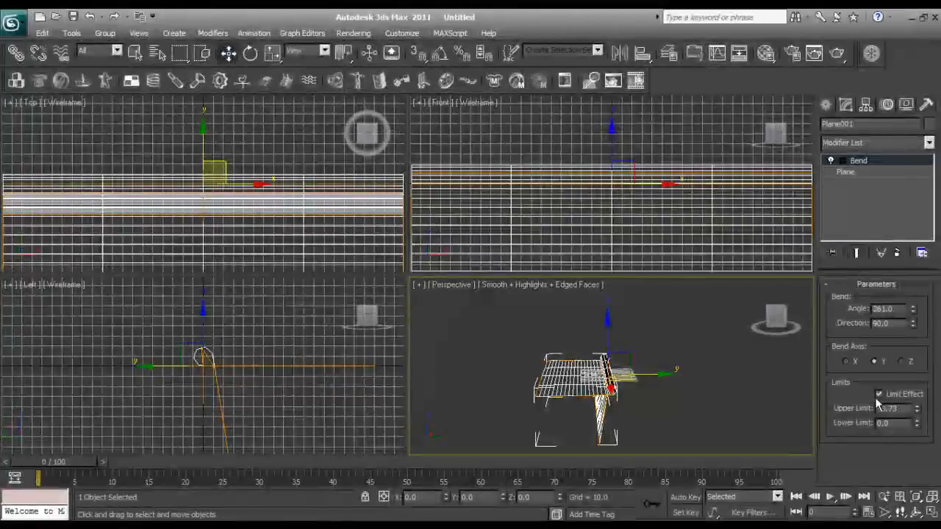
pyautogui.moveTo(909, 412); pyautogui.dragTo(819, 110)
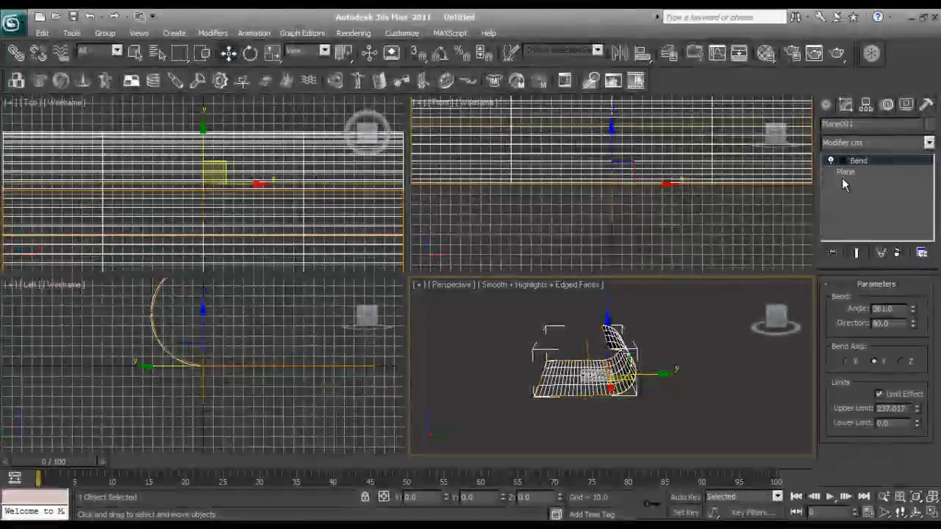
# Step: Move the Bend gizmo to about Y -8.7 and Z 71.9 so the plane curves up more gently
pyautogui.click(842, 161)
pyautogui.click(864, 172)
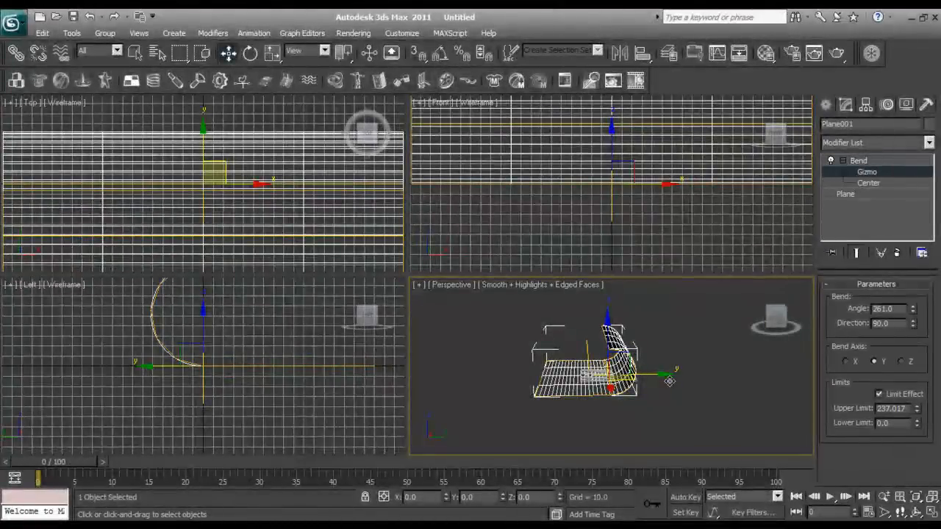
pyautogui.moveTo(664, 375)
pyautogui.mouseDown()
pyautogui.moveTo(641, 372)
pyautogui.moveTo(654, 373)
pyautogui.mouseUp()
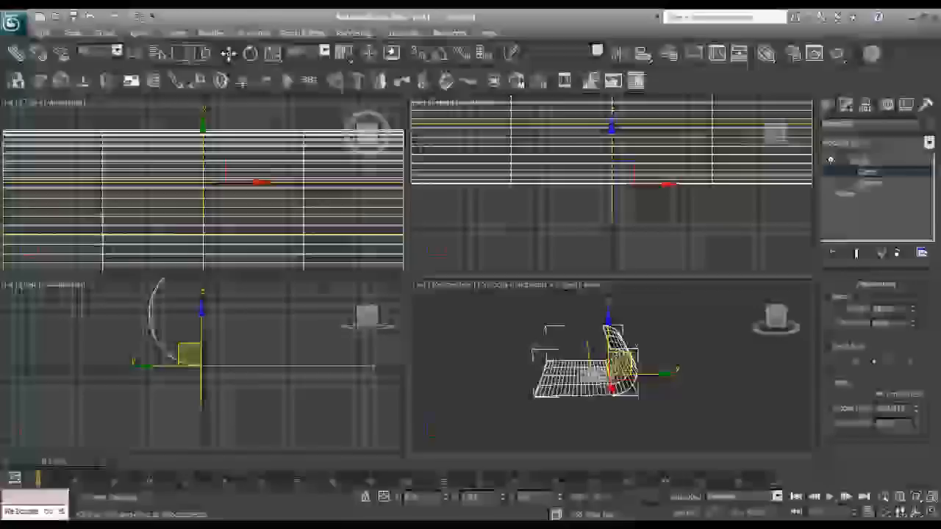
pyautogui.moveTo(622, 360); pyautogui.dragTo(692, 331)
pyautogui.moveTo(779, 332); pyautogui.dragTo(761, 336)
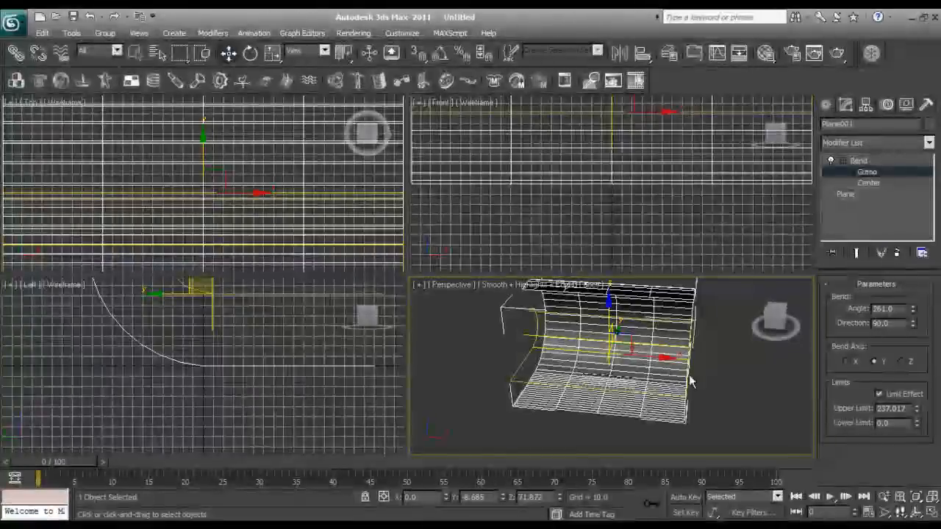
pyautogui.click(843, 160)
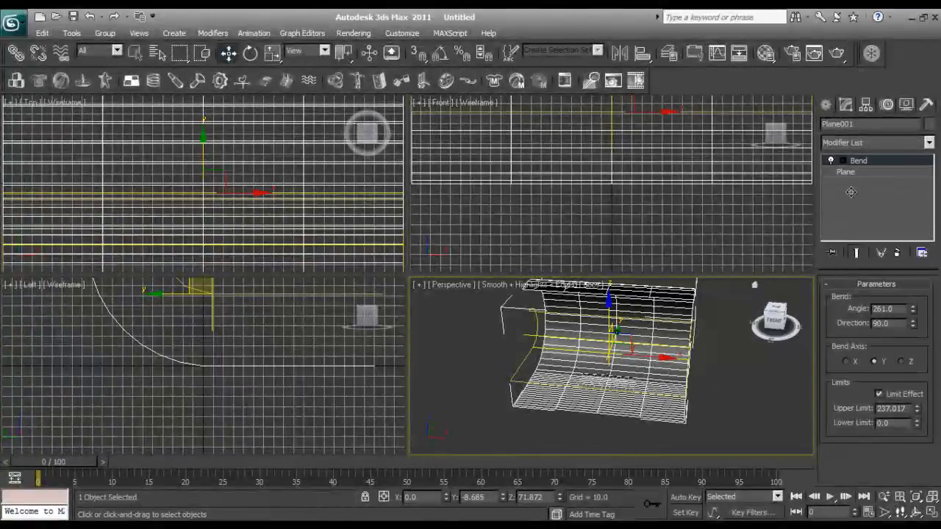
# Step: Widen the bent plane by scaling it along X to about 228 percent
pyautogui.press('r')
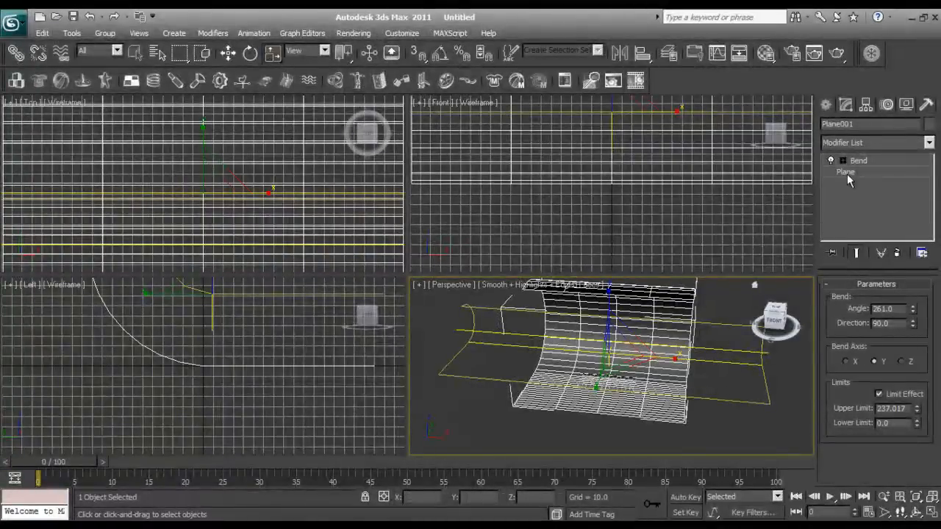
pyautogui.click(857, 160)
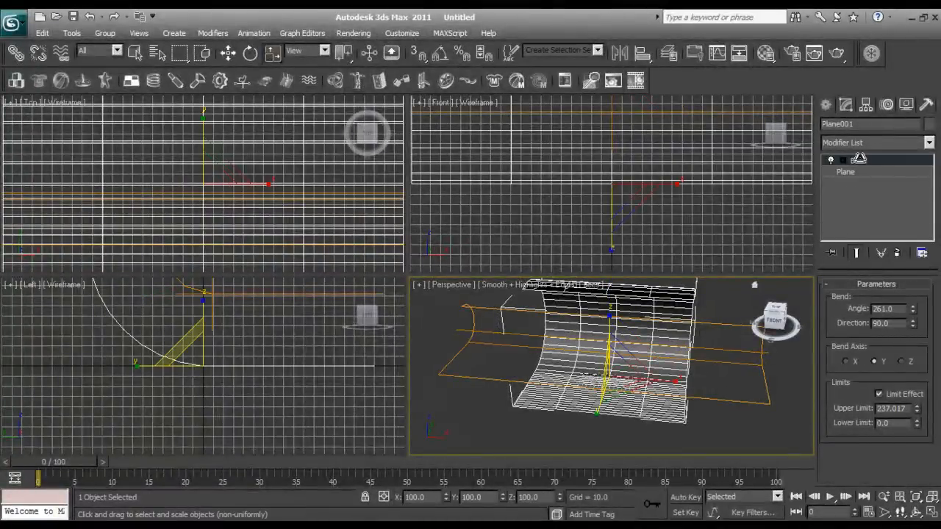
pyautogui.click(849, 172)
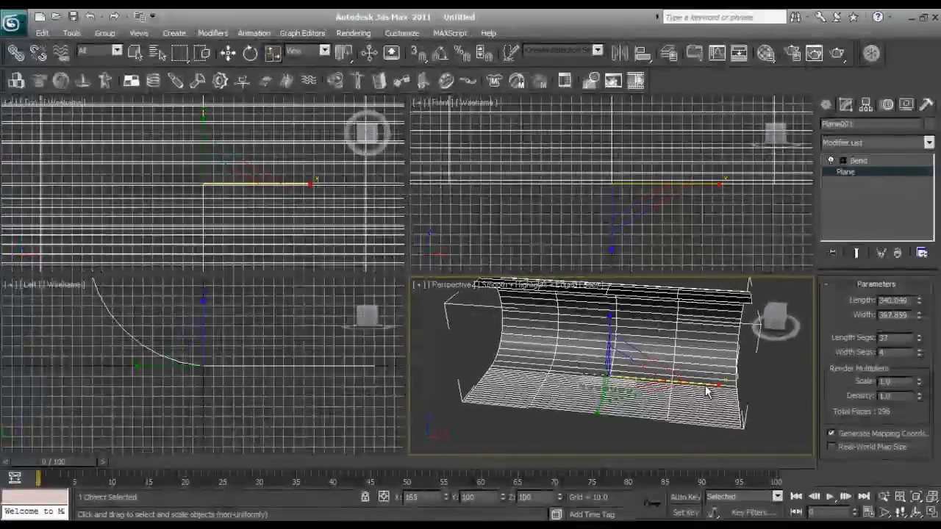
pyautogui.keyDown('alt'); pyautogui.moveTo(662, 418); pyautogui.dragTo(586, 370, button='middle'); pyautogui.keyUp('alt')
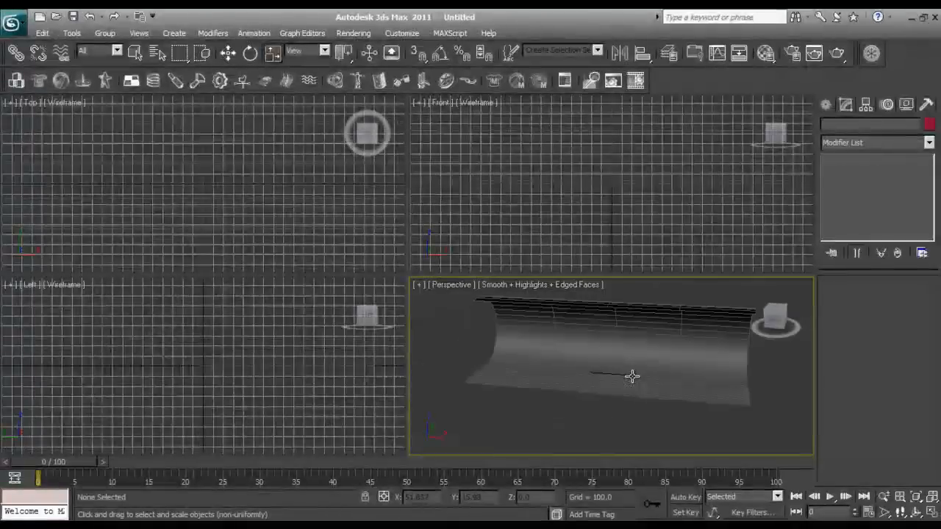
pyautogui.keyDown('alt'); pyautogui.moveTo(632, 376); pyautogui.dragTo(592, 336, button='middle'); pyautogui.keyUp('alt')
pyautogui.scroll(3, 573, 353)
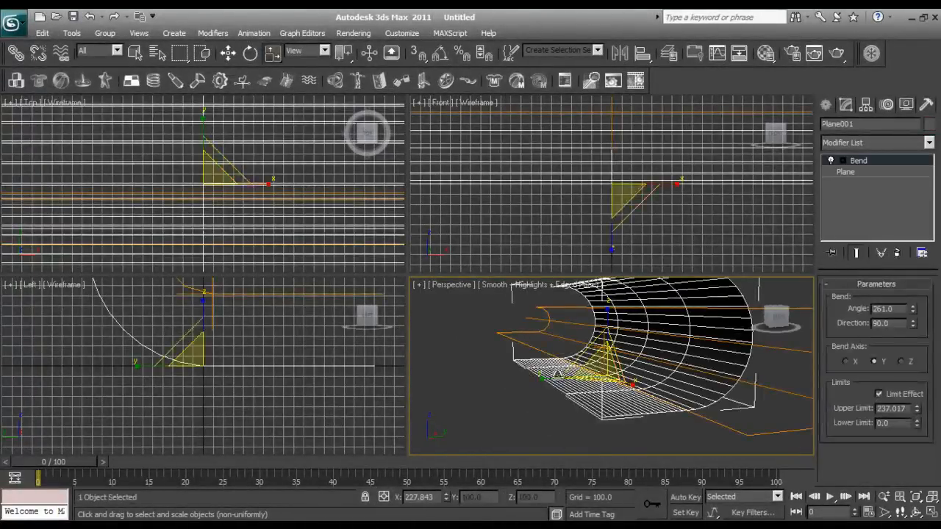
pyautogui.keyDown('alt'); pyautogui.moveTo(542, 384); pyautogui.dragTo(510, 383, button='middle'); pyautogui.keyUp('alt')
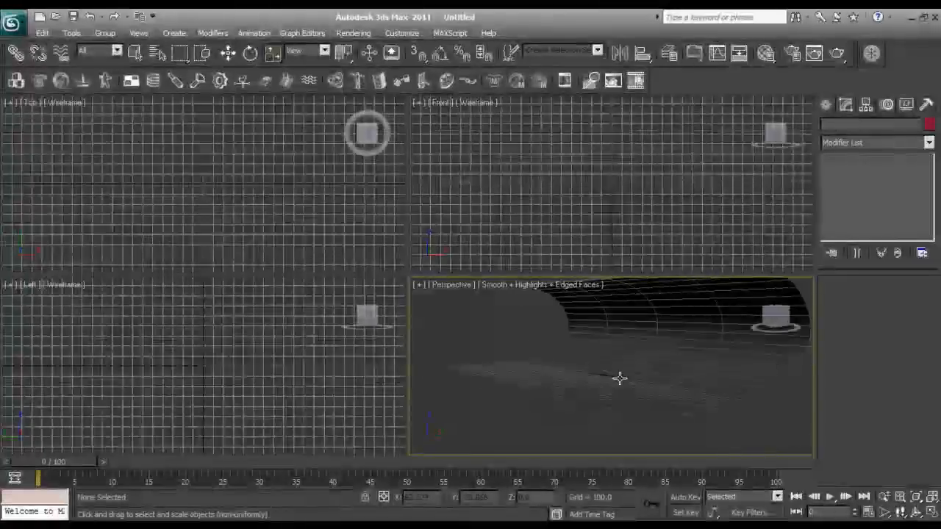
# Step: Deselect the backdrop and switch the geometry creation category to Extended Primitives
pyautogui.keyDown('alt'); pyautogui.moveTo(619, 378); pyautogui.dragTo(714, 374, button='middle'); pyautogui.keyUp('alt')
pyautogui.scroll(-3, 689, 377)
pyautogui.scroll(3, 680, 393)
pyautogui.scroll(-3, 678, 362)
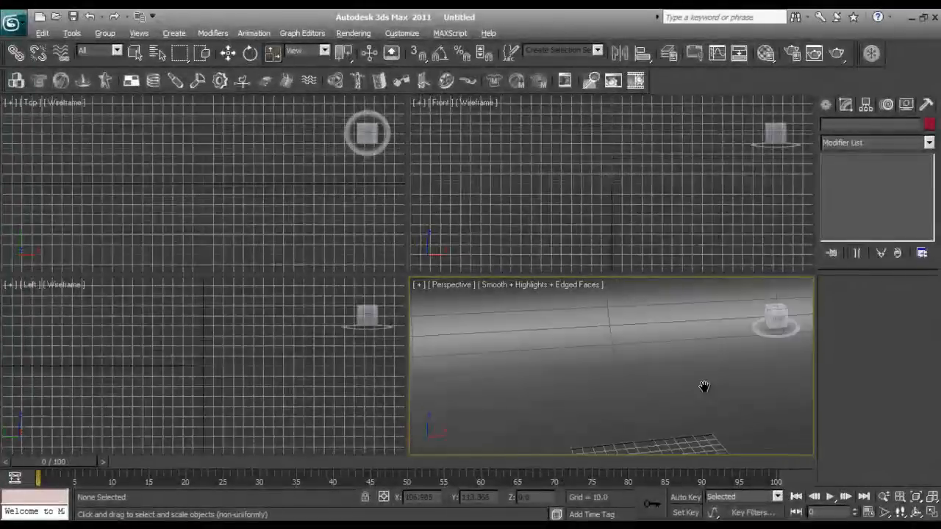
pyautogui.keyDown('alt'); pyautogui.moveTo(704, 387); pyautogui.dragTo(584, 374, button='middle'); pyautogui.keyUp('alt')
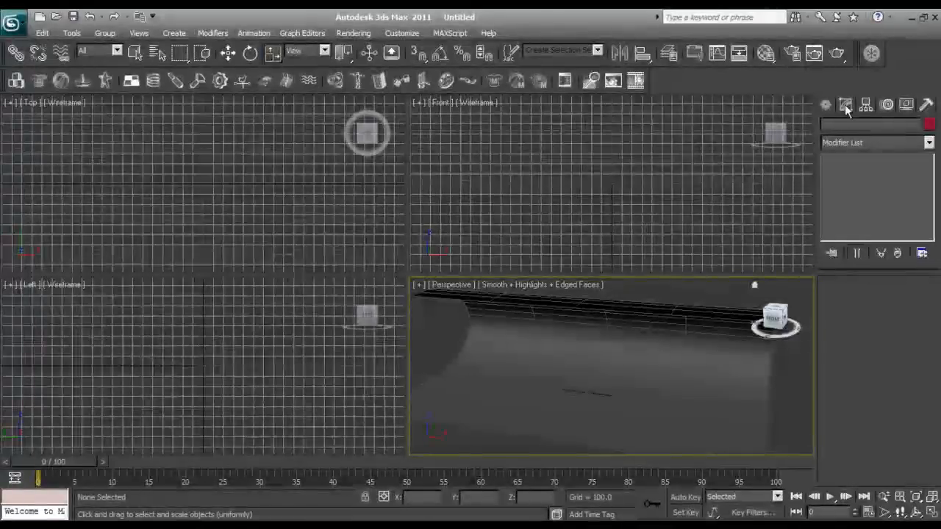
pyautogui.click(826, 105)
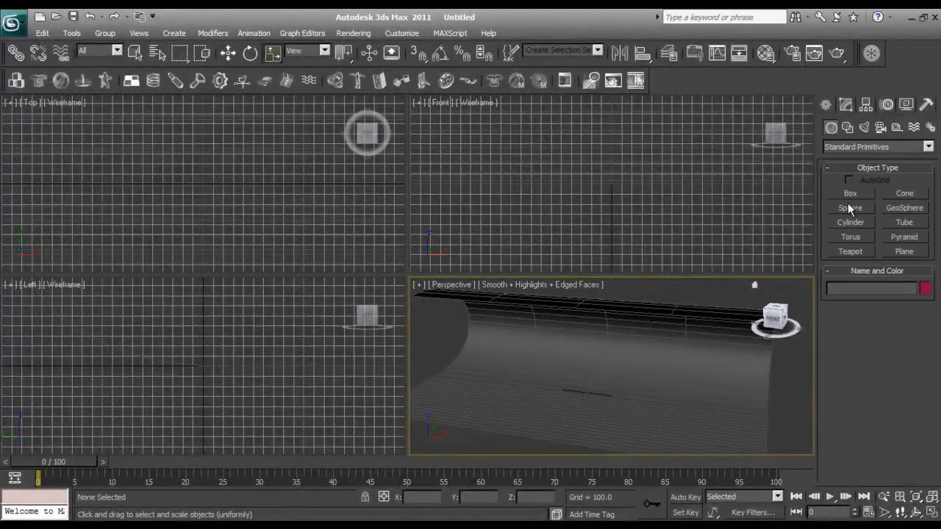
pyautogui.click(891, 147)
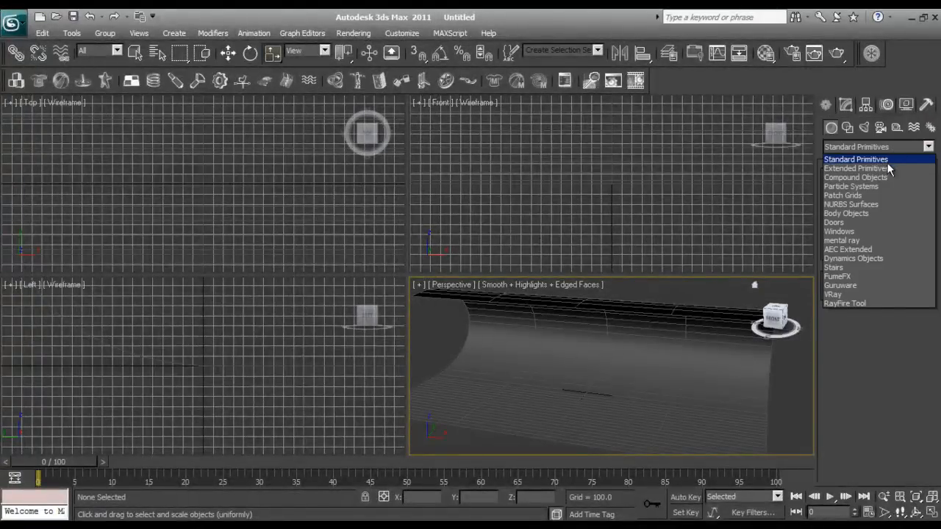
pyautogui.click(889, 166)
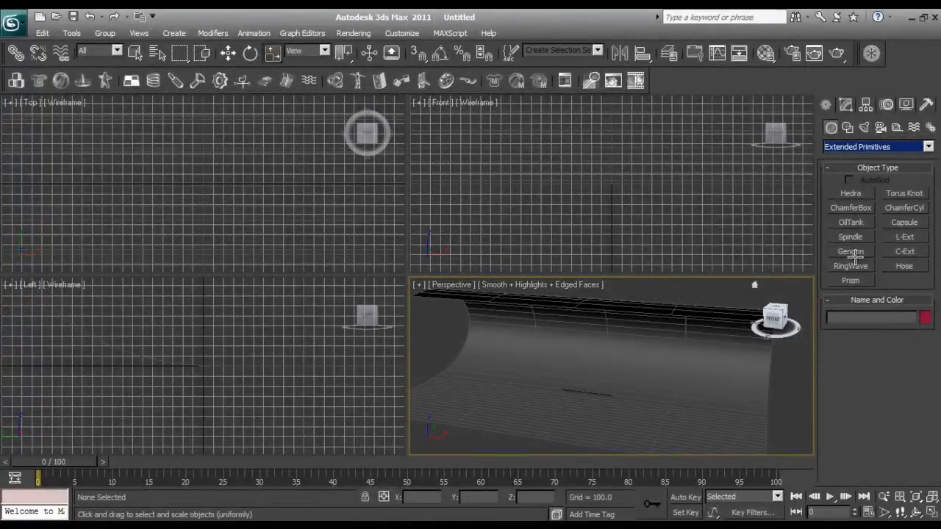
# Step: Try a five-sided Gengon with a radius of about 140 in the middle of the backdrop
pyautogui.click(852, 252)
pyautogui.moveTo(584, 399); pyautogui.dragTo(594, 380)
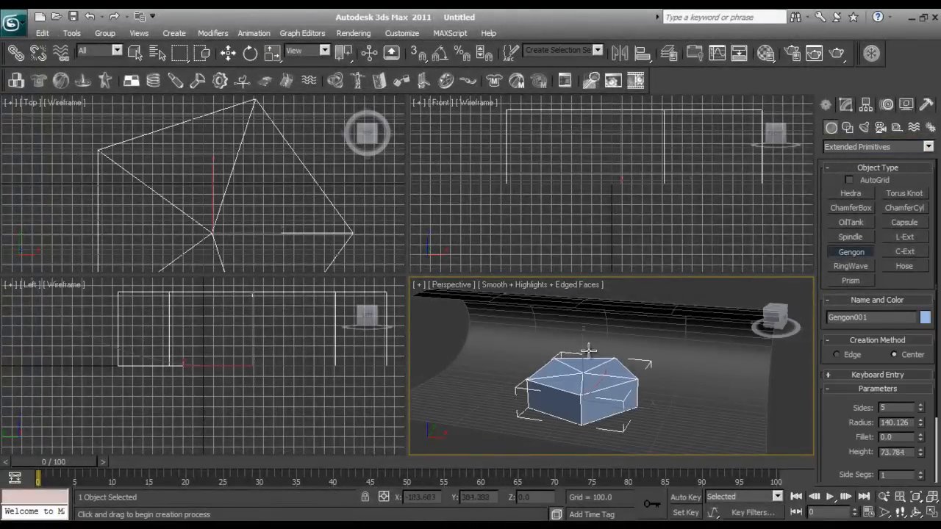
pyautogui.click(590, 343)
pyautogui.click(665, 322)
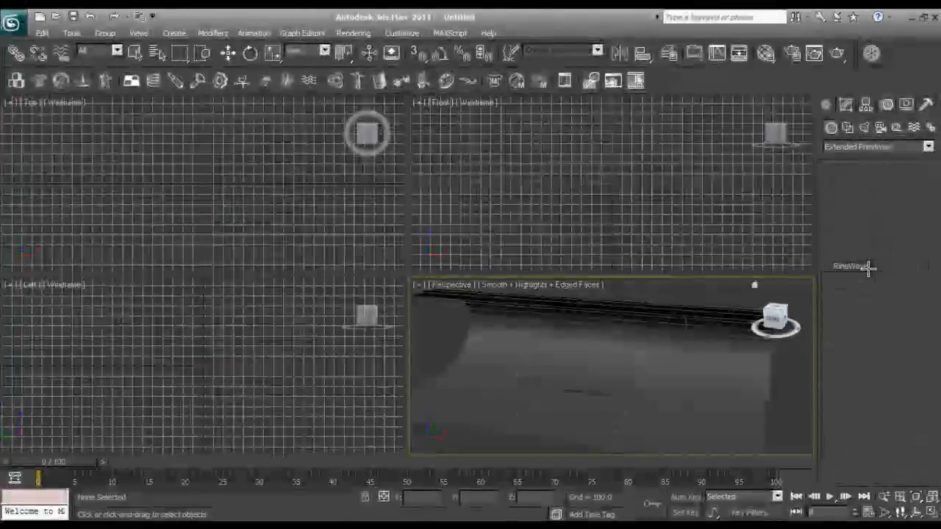
# Step: Try out RingWave and Prism primitives on the backdrop floor in the Perspective view
pyautogui.click(868, 269)
pyautogui.moveTo(571, 415); pyautogui.dragTo(590, 390)
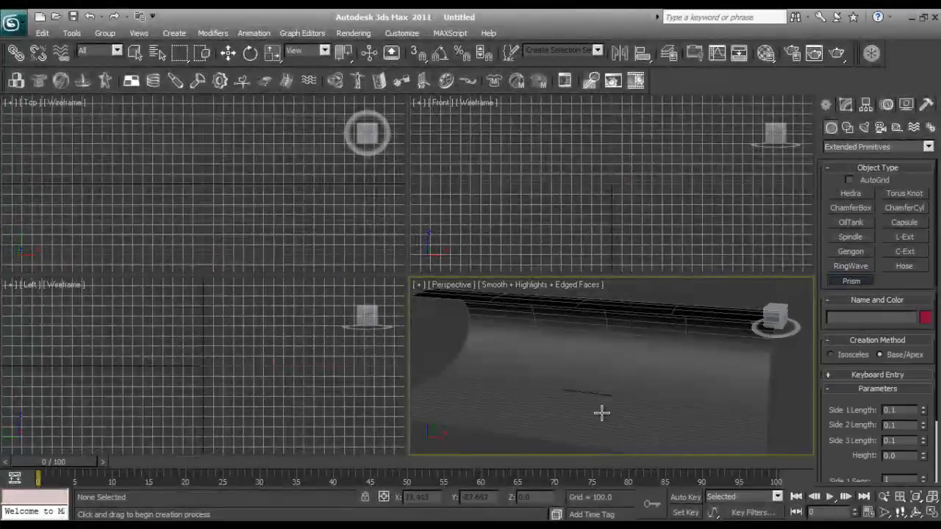
pyautogui.moveTo(601, 413); pyautogui.dragTo(611, 364)
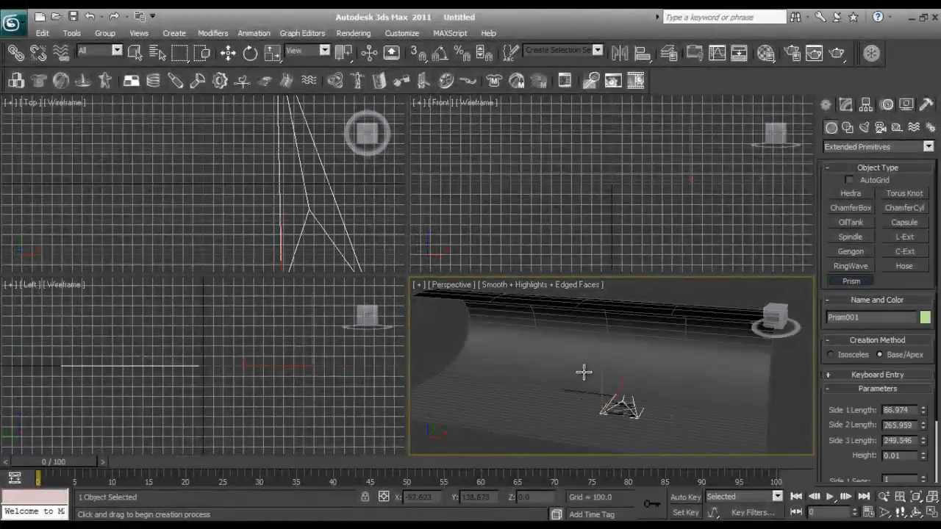
pyautogui.click(624, 357)
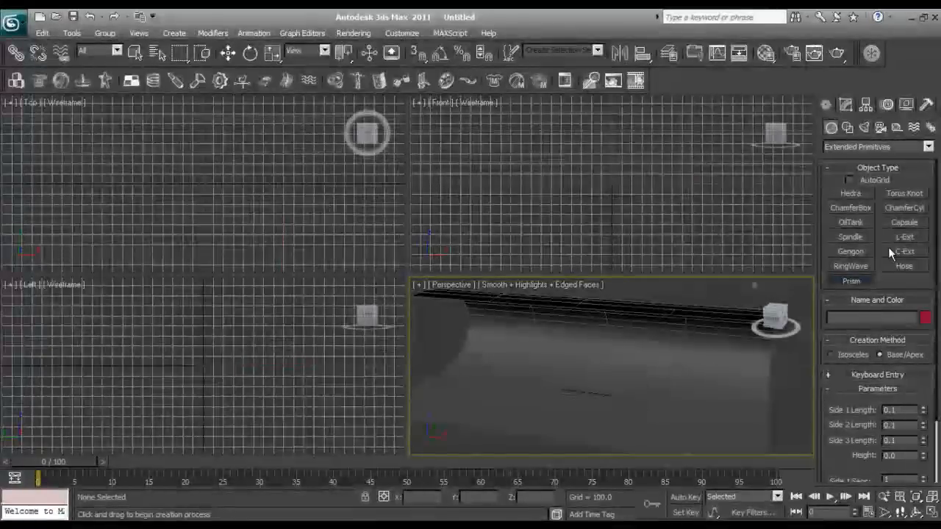
# Step: Create a thick Torus Knot in the middle of the backdrop in the Perspective view
pyautogui.click(905, 193)
pyautogui.click(595, 383)
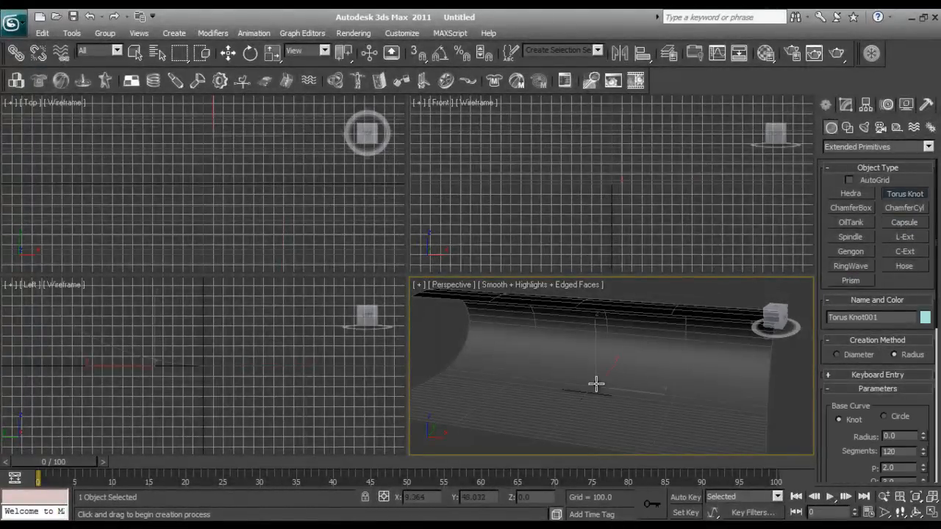
pyautogui.moveTo(595, 383)
pyautogui.mouseDown()
pyautogui.moveTo(624, 371)
pyautogui.moveTo(602, 380)
pyautogui.mouseUp()
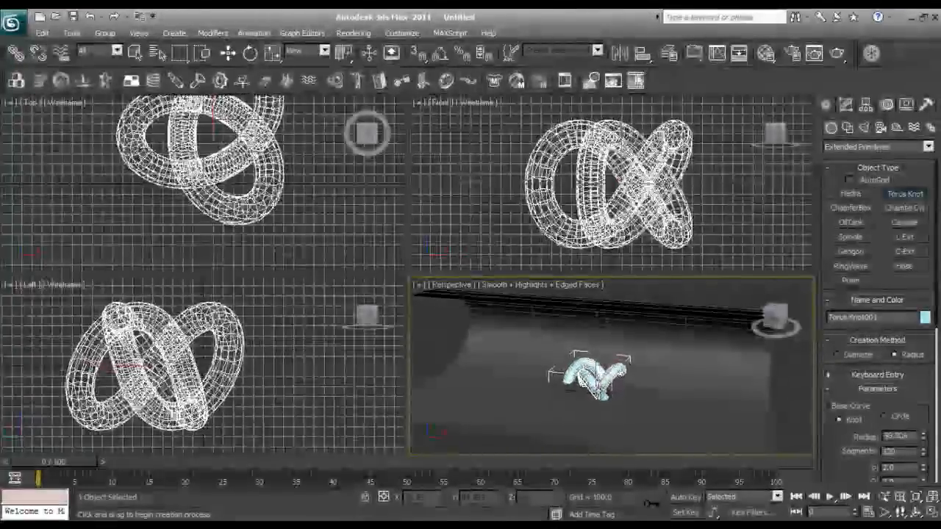
pyautogui.scroll(8, 599, 383)
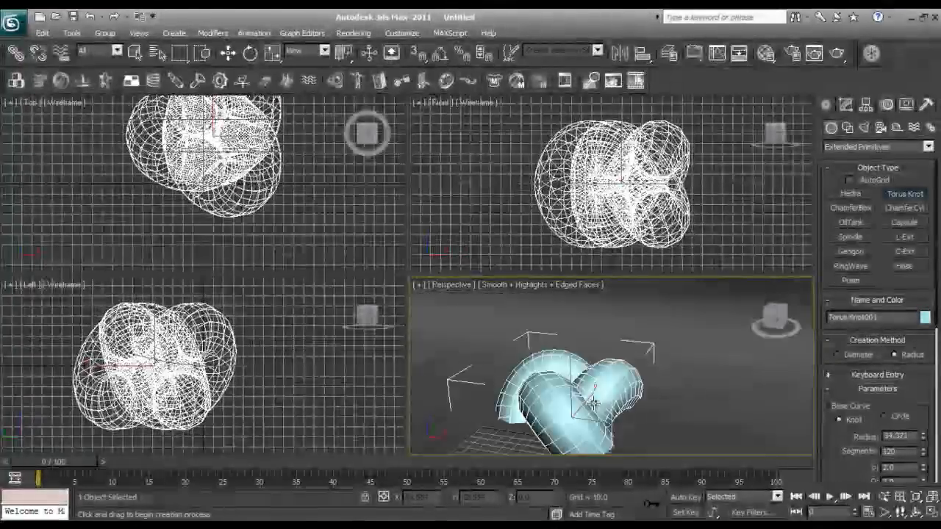
pyautogui.scroll(-5, 638, 366)
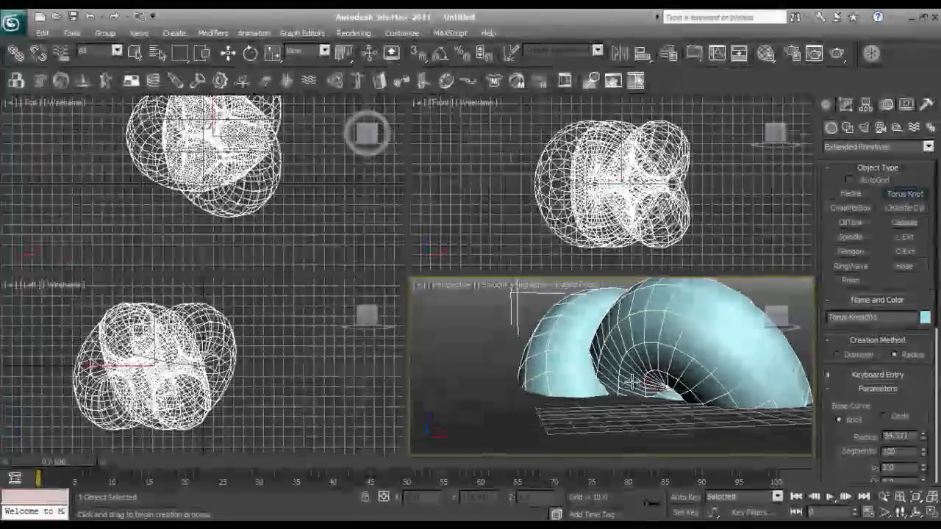
# Step: Set the torus knot's cross-section sides to 118 and raise it to about Z 64 so it rests on the backdrop floor
pyautogui.scroll(-4, 837, 432)
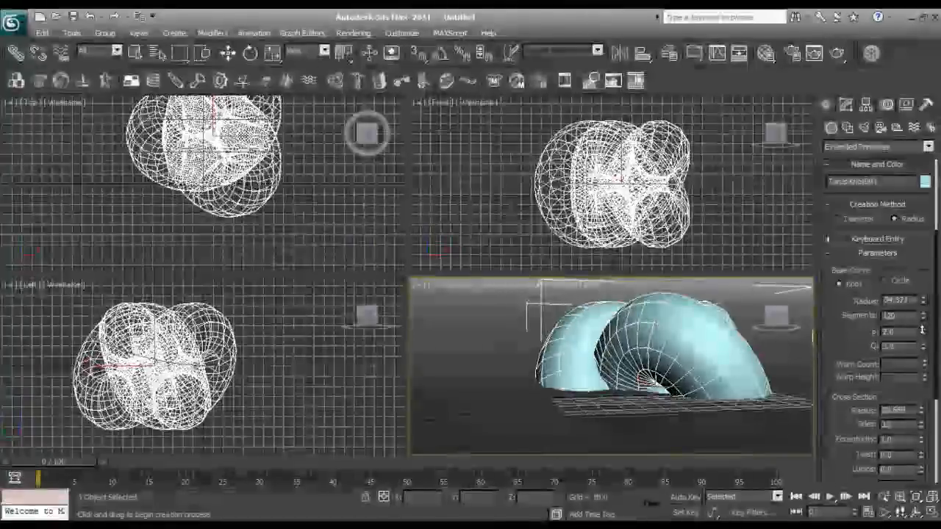
pyautogui.click(924, 330)
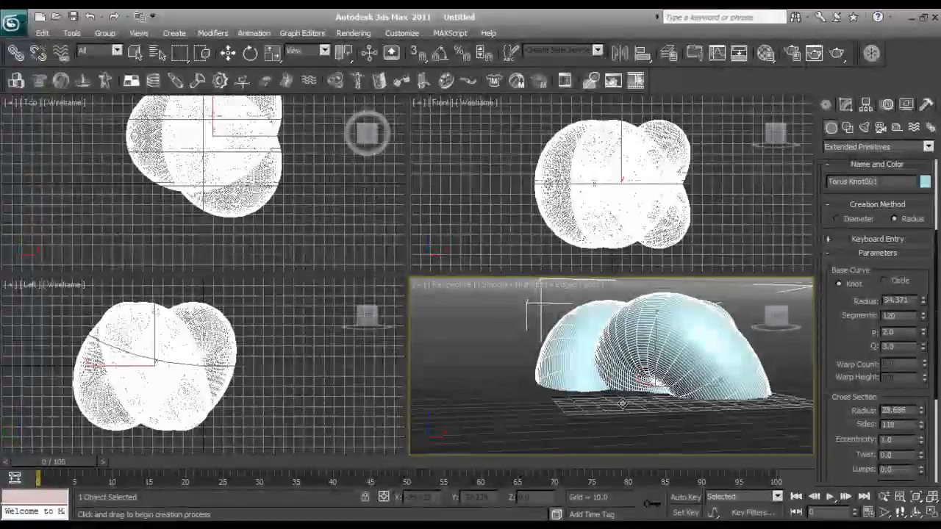
pyautogui.click(229, 53)
pyautogui.scroll(-3, 640, 390)
pyautogui.moveTo(640, 389); pyautogui.dragTo(730, 336)
pyautogui.keyDown('alt'); pyautogui.moveTo(730, 336); pyautogui.dragTo(482, 346, button='middle'); pyautogui.keyUp('alt')
pyautogui.moveTo(597, 363); pyautogui.dragTo(696, 407, button='middle')
pyautogui.scroll(-3, 632, 408)
pyautogui.scroll(3, 695, 407)
pyautogui.moveTo(757, 427); pyautogui.dragTo(676, 393, button='middle')
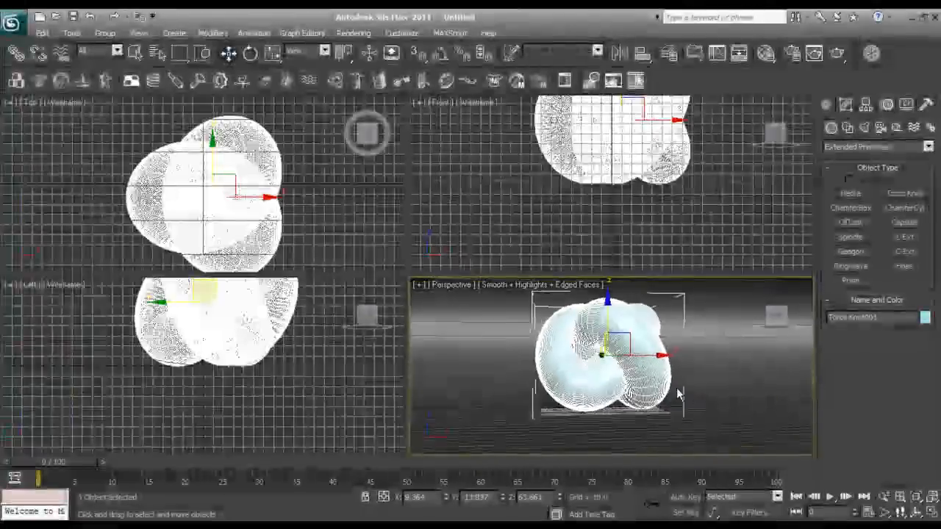
# Step: Create a targeted VRayPhysicalCamera in the Top view, placed in front of the backdrop and aimed at the torus knot
pyautogui.click(880, 128)
pyautogui.click(875, 147)
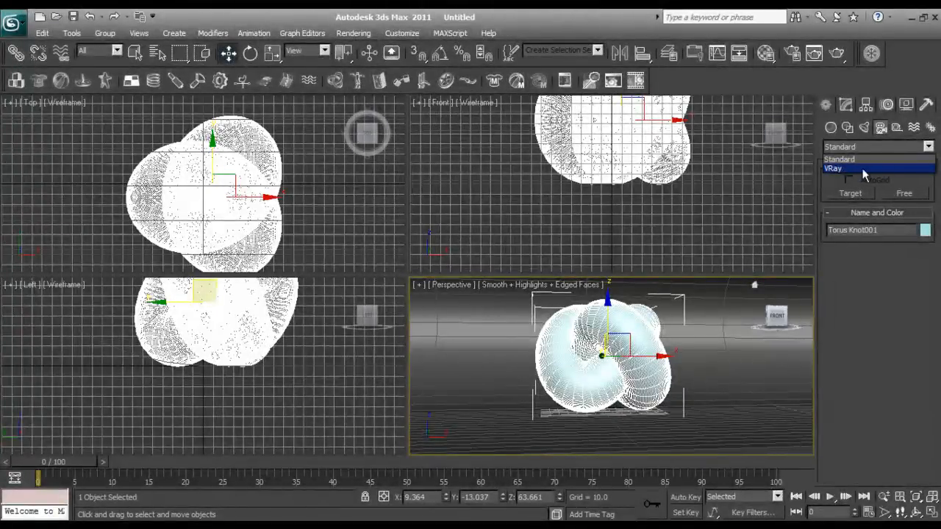
pyautogui.click(861, 168)
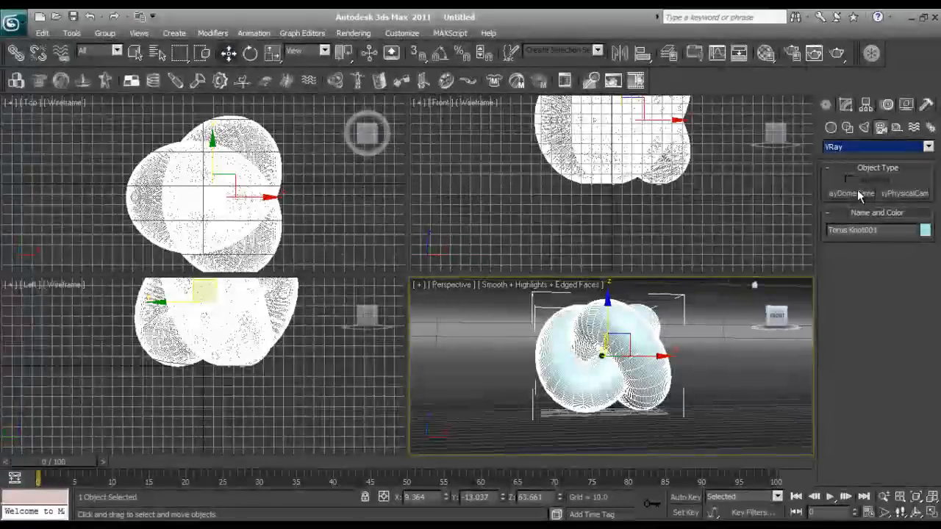
pyautogui.click(901, 194)
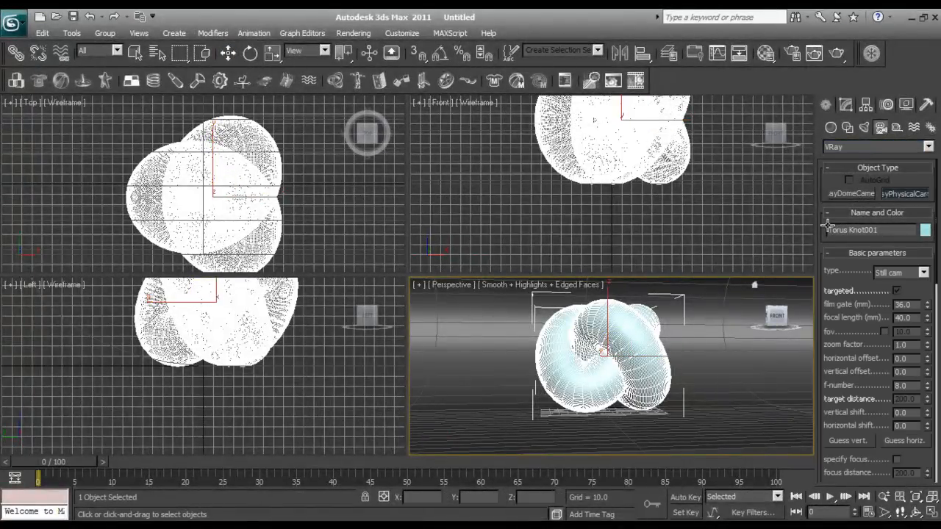
pyautogui.scroll(-5, 272, 243)
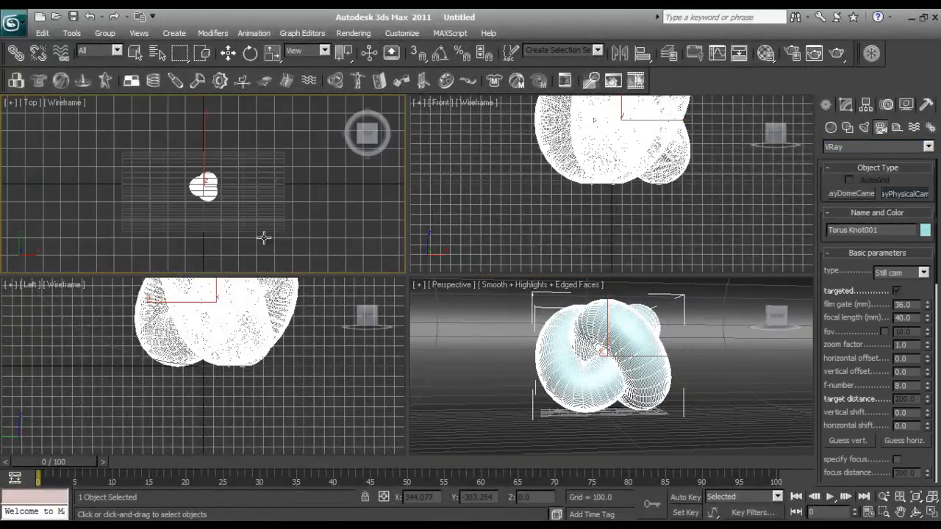
pyautogui.moveTo(214, 244); pyautogui.dragTo(226, 212, button='middle')
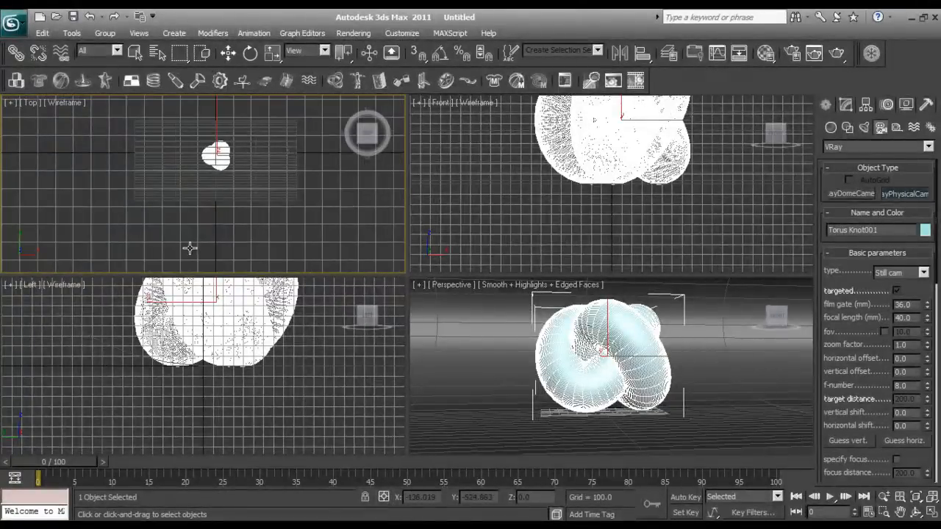
pyautogui.moveTo(189, 248); pyautogui.dragTo(237, 178)
# Step: Switch the Perspective view to the V-Ray physical camera, then pan and dolly it in to frame the torus knot closely
pyautogui.rightClick(595, 371)
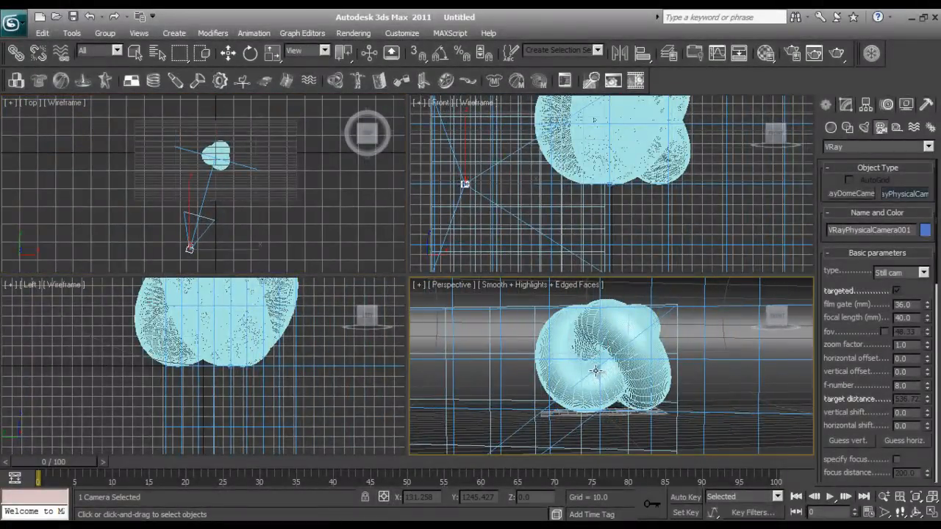
pyautogui.press('c')
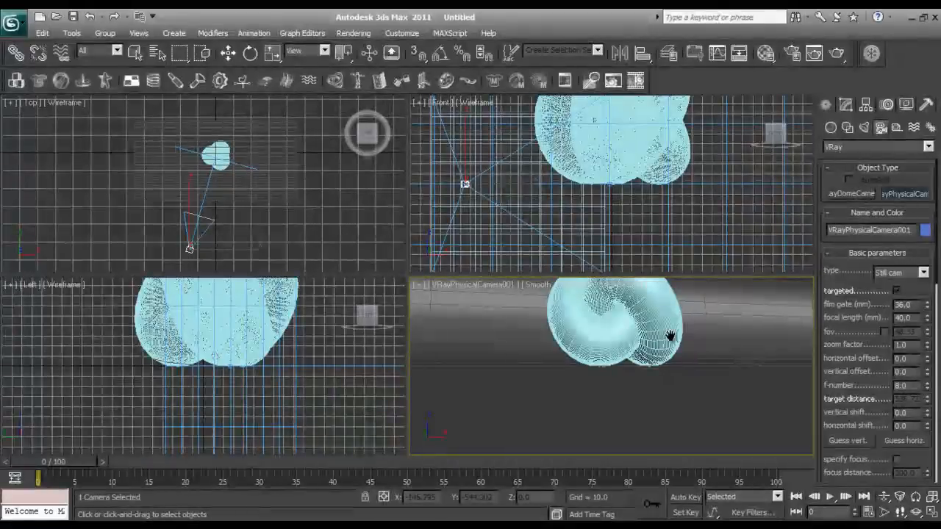
pyautogui.moveTo(676, 336); pyautogui.dragTo(696, 332, button='middle')
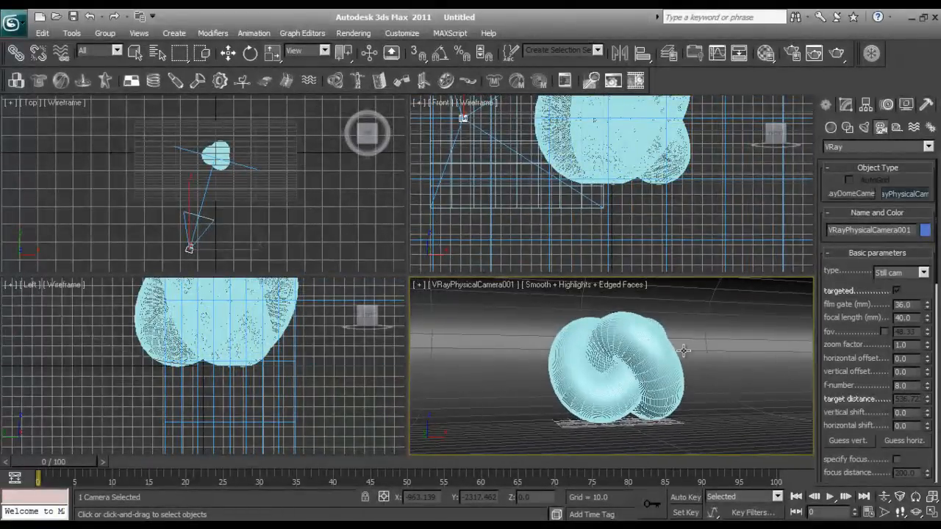
pyautogui.click(885, 498)
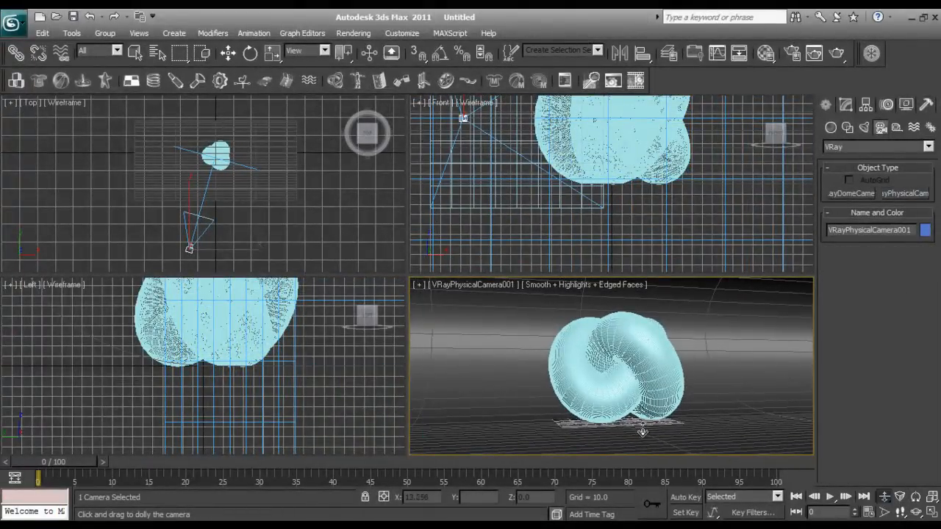
pyautogui.moveTo(643, 431); pyautogui.dragTo(682, 345)
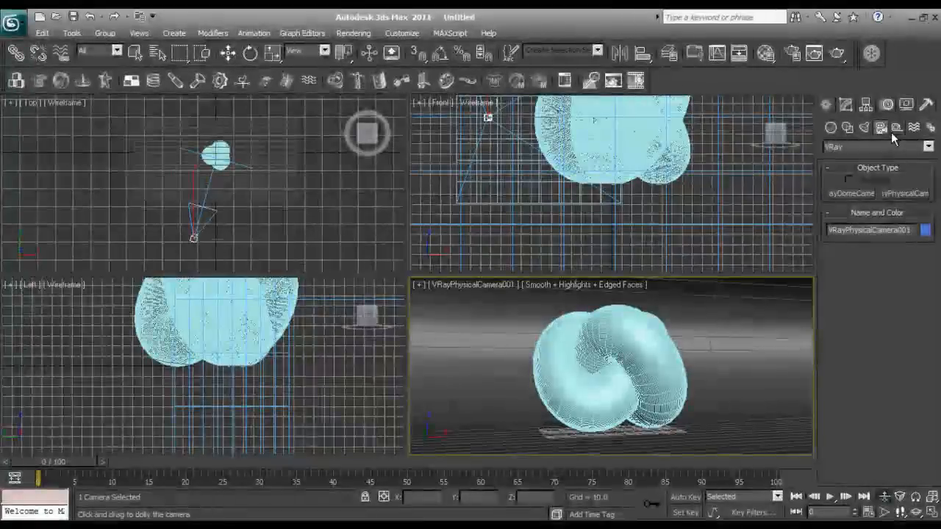
# Step: Create a plane VRayLight in the Left view above the torus knot, with half-length about 110 and half-width about 74
pyautogui.click(864, 128)
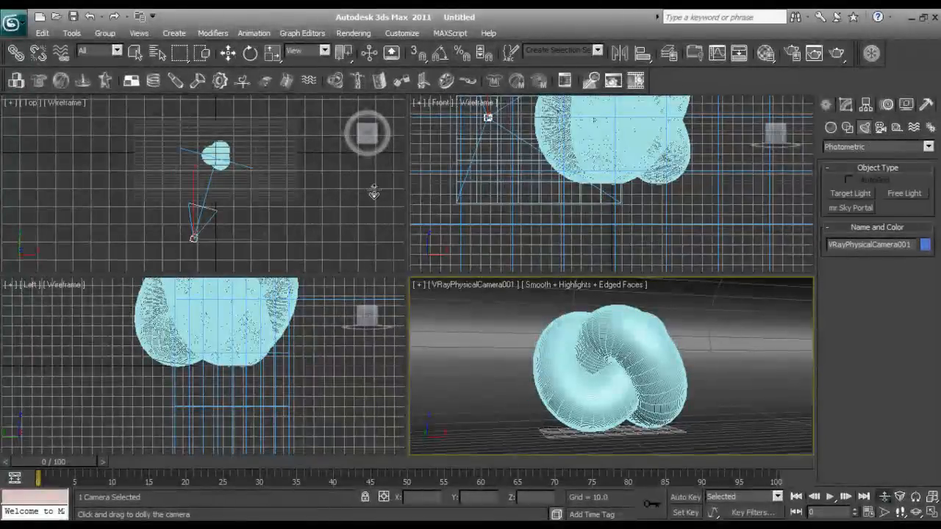
pyautogui.click(845, 147)
pyautogui.click(836, 178)
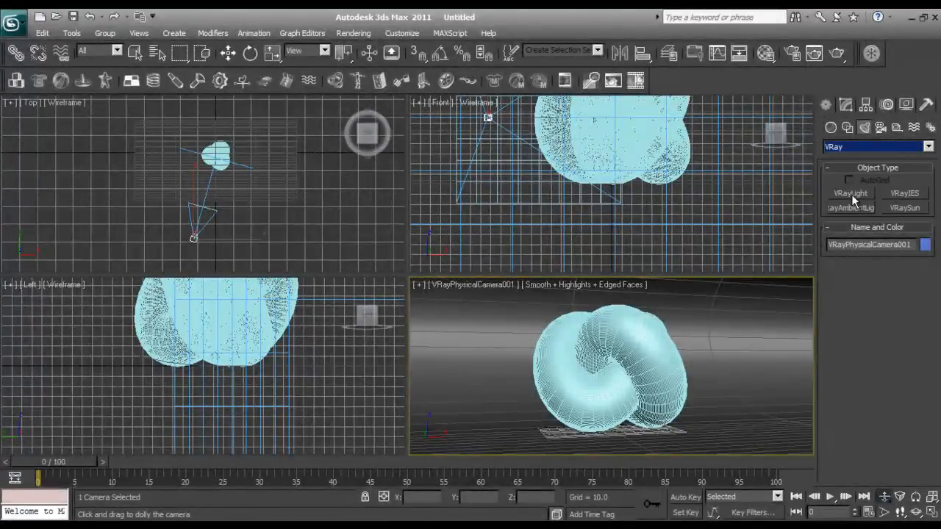
pyautogui.click(851, 194)
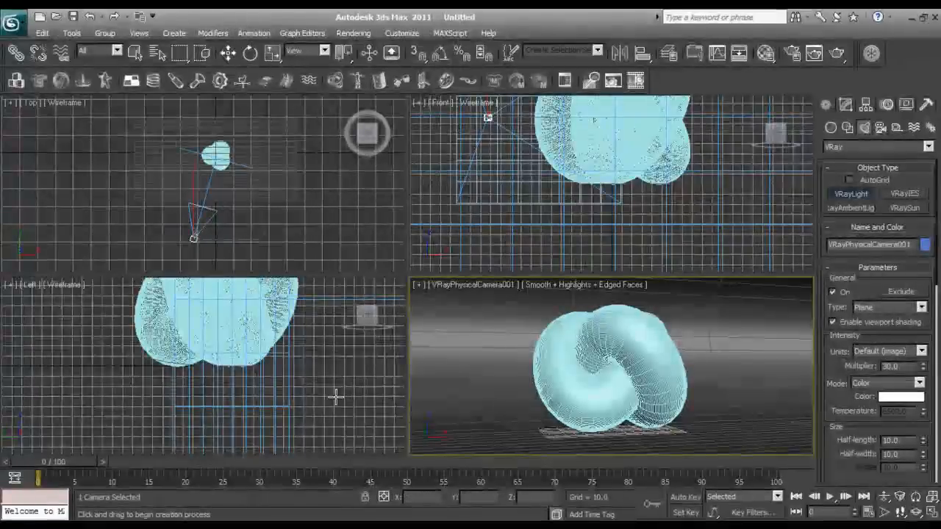
pyautogui.scroll(-4, 311, 368)
pyautogui.scroll(2, 261, 334)
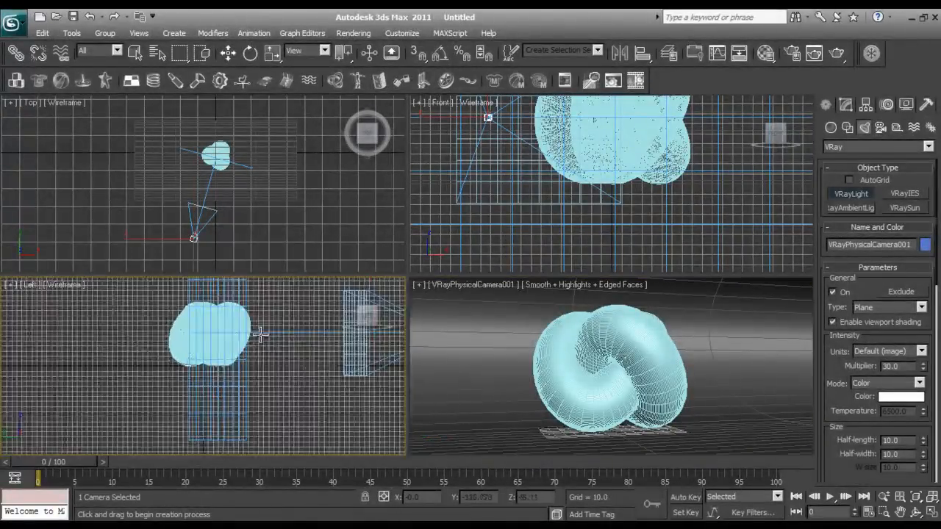
pyautogui.moveTo(261, 335); pyautogui.dragTo(218, 356, button='middle')
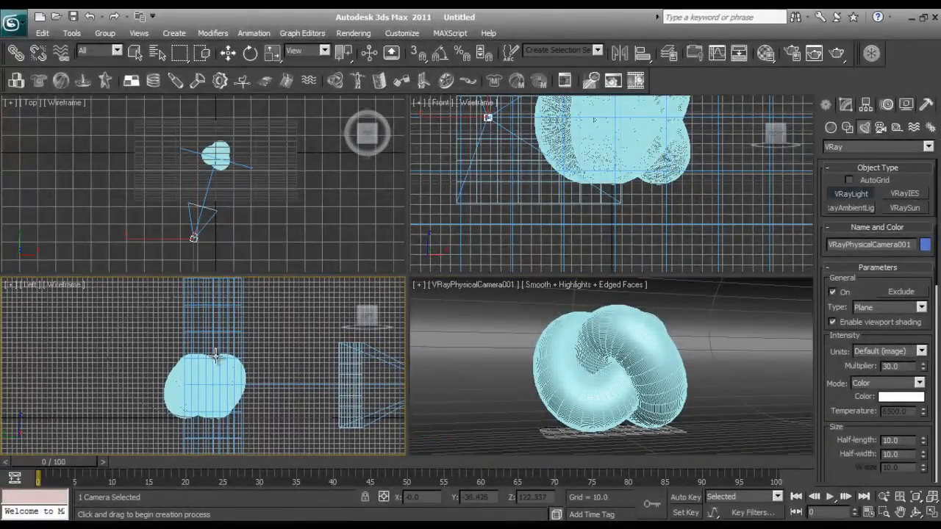
pyautogui.moveTo(211, 360); pyautogui.dragTo(319, 292)
# Step: Move the plane light in the Top view to the backdrop's negative X side, at about X -509, Y -56
pyautogui.press('w')
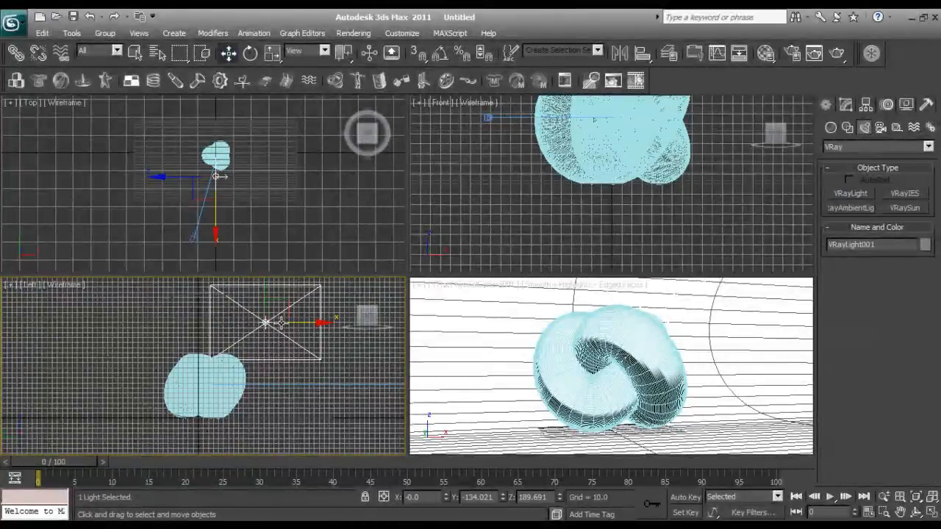
pyautogui.click(235, 161)
pyautogui.moveTo(235, 157); pyautogui.dragTo(146, 143)
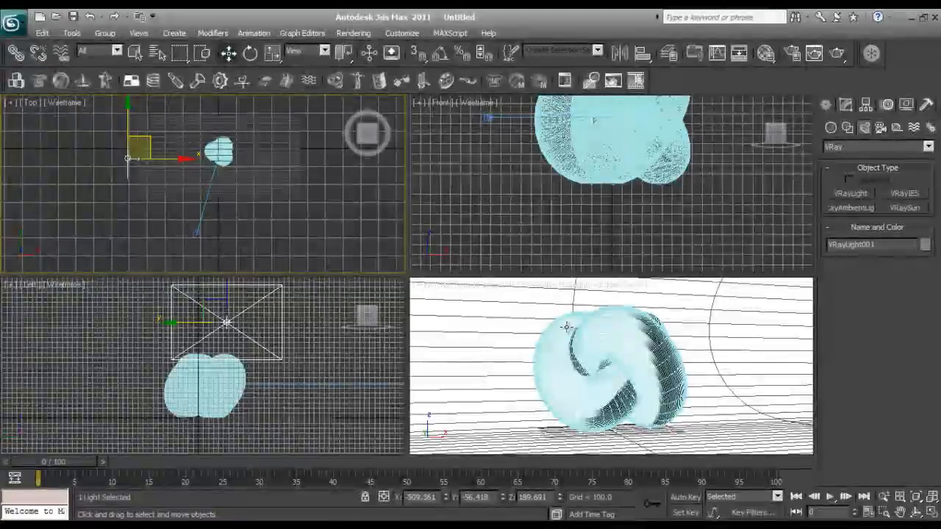
pyautogui.press('F4')
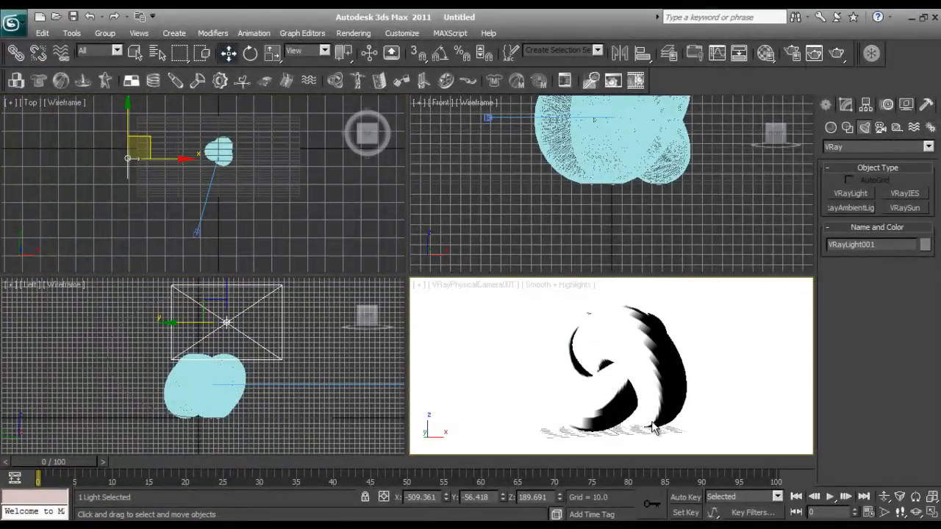
pyautogui.press('F4')
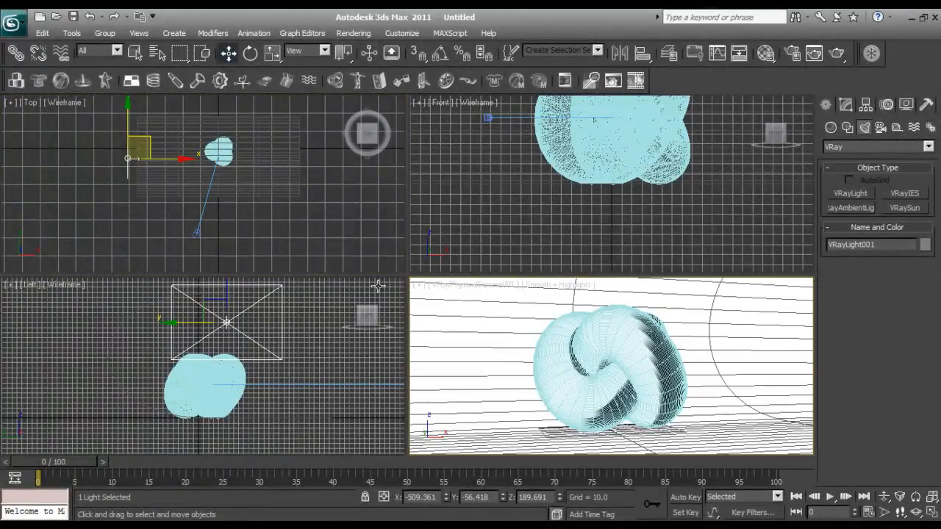
# Step: Copy the light to the opposite side of the torus knot at about X 405 and mirror the copy along X without cloning
pyautogui.rightClick(168, 157)
pyautogui.keyDown('shift'); pyautogui.moveTo(163, 158); pyautogui.dragTo(324, 159); pyautogui.keyUp('shift')
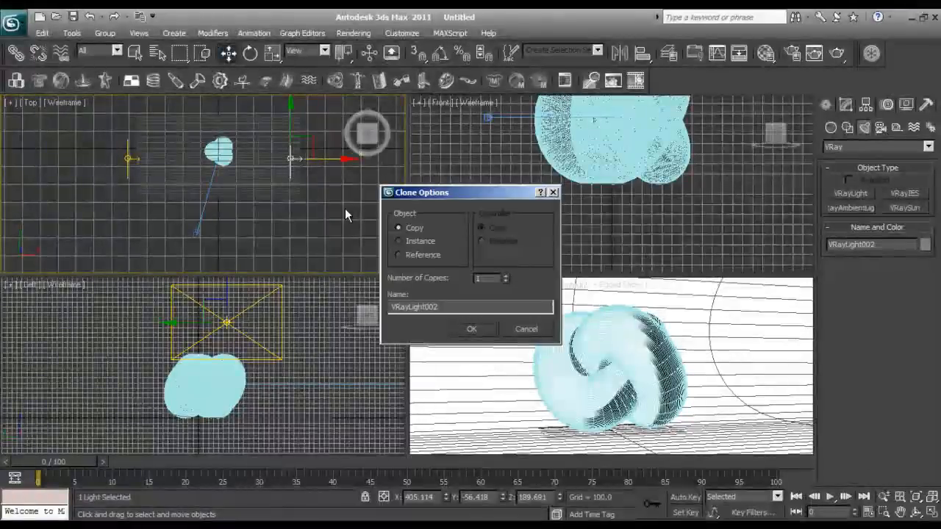
pyautogui.click(473, 329)
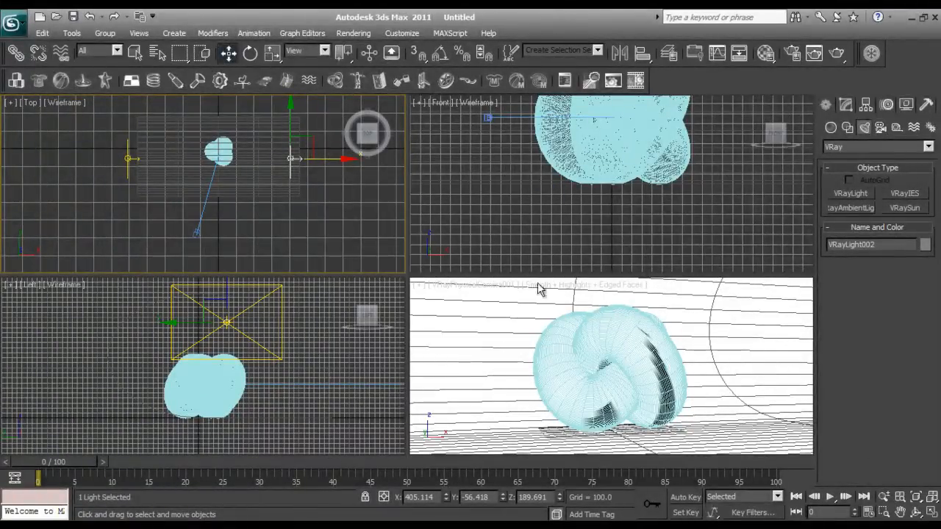
pyautogui.click(620, 58)
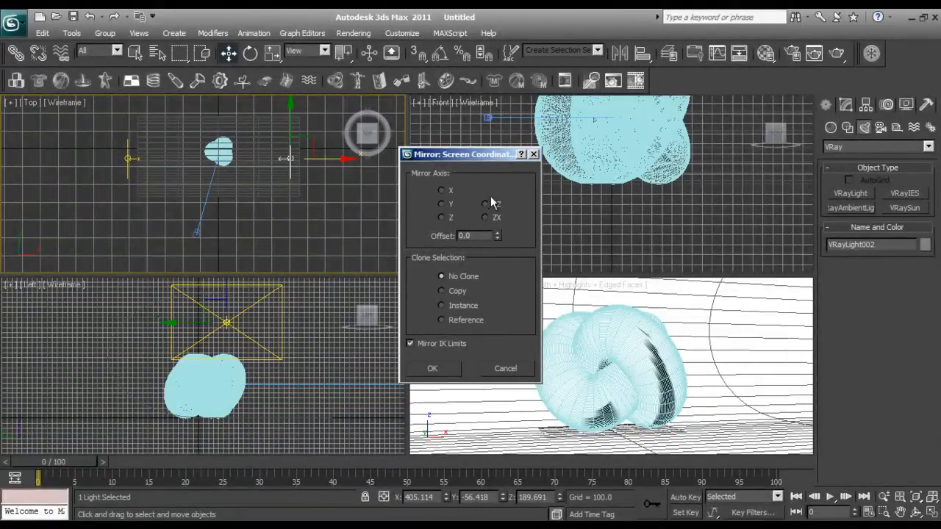
pyautogui.click(443, 191)
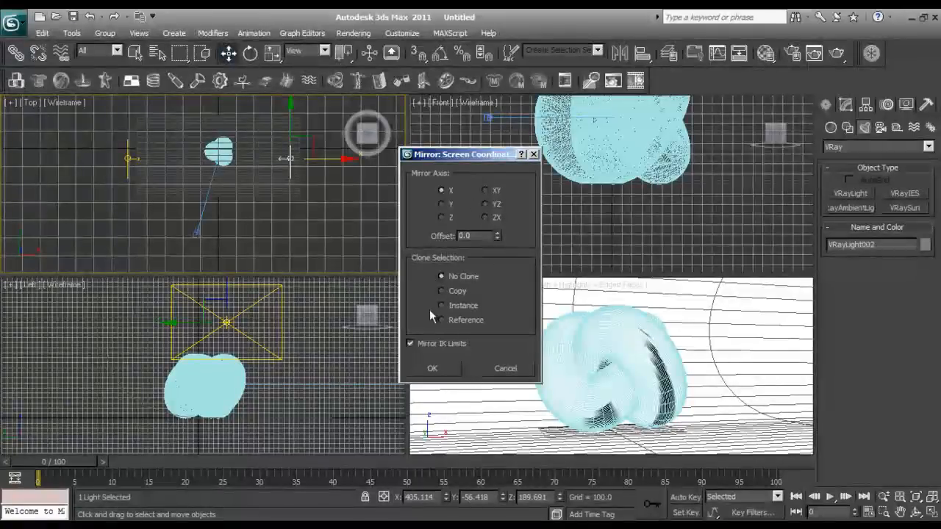
pyautogui.click(433, 368)
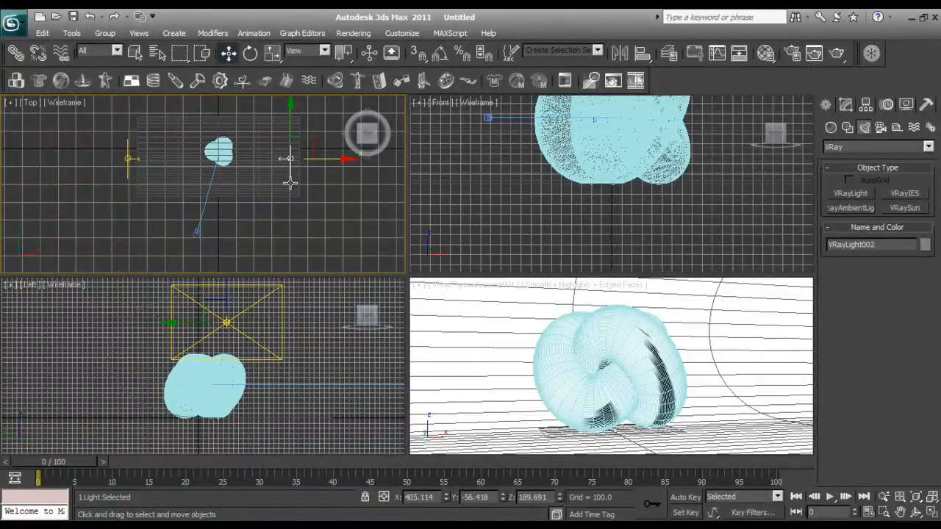
# Step: Change the copied light's color to a pale blue
pyautogui.click(848, 103)
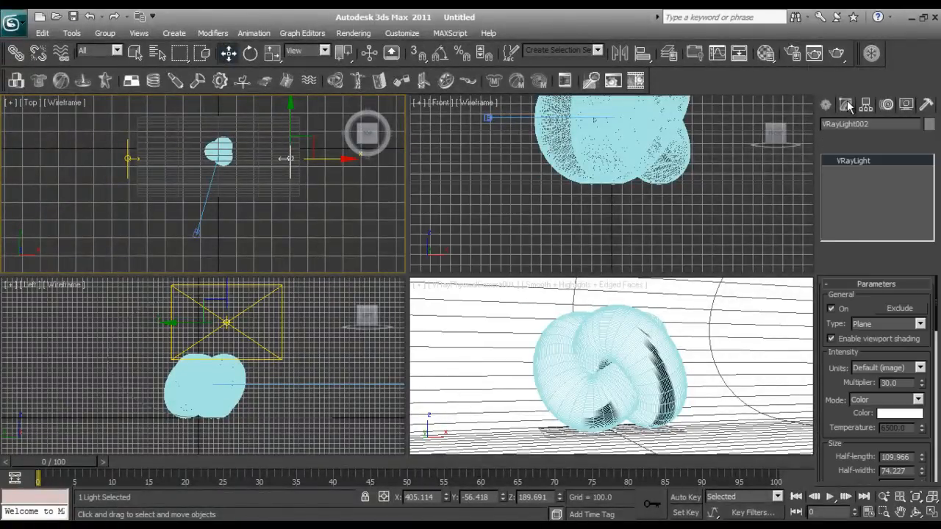
pyautogui.click(889, 414)
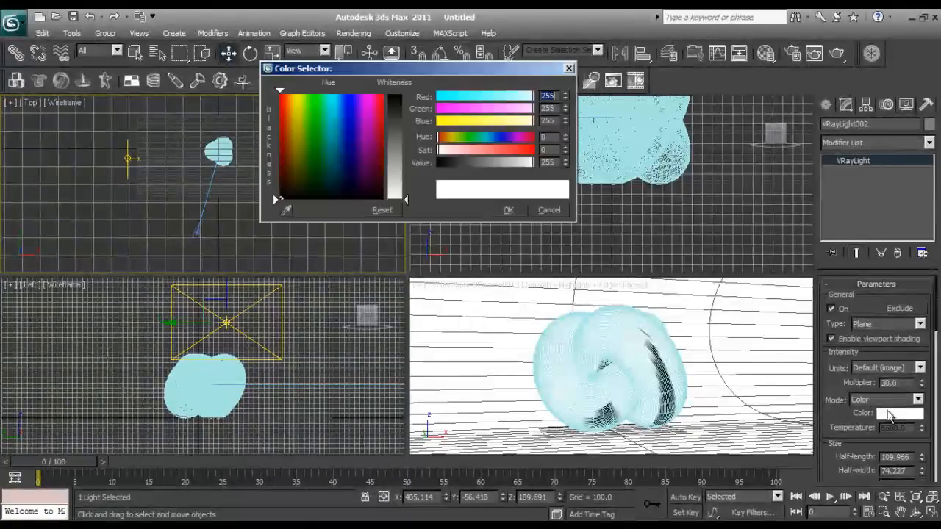
pyautogui.click(338, 147)
pyautogui.moveTo(405, 197); pyautogui.dragTo(407, 160)
pyautogui.click(508, 210)
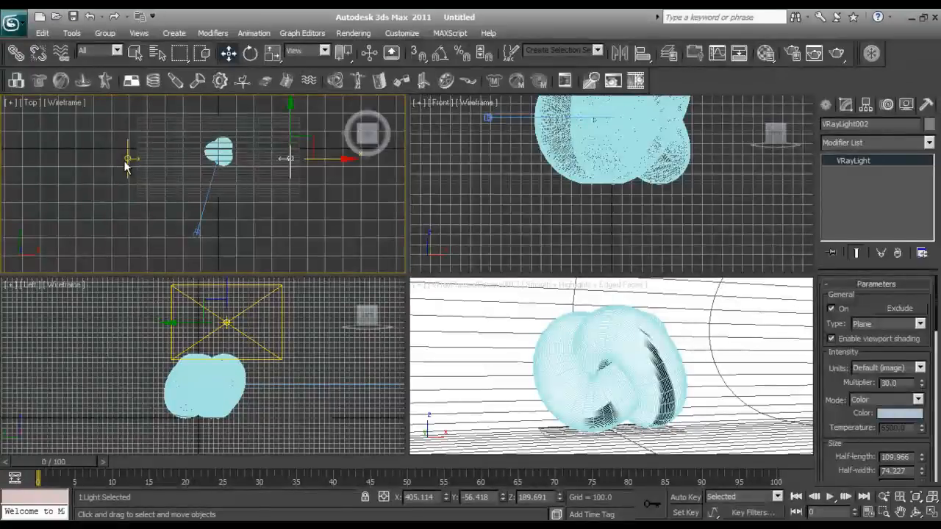
# Step: Select the original light on the negative X side and change its color to a pale orange with hue 22
pyautogui.click(125, 166)
pyautogui.click(886, 416)
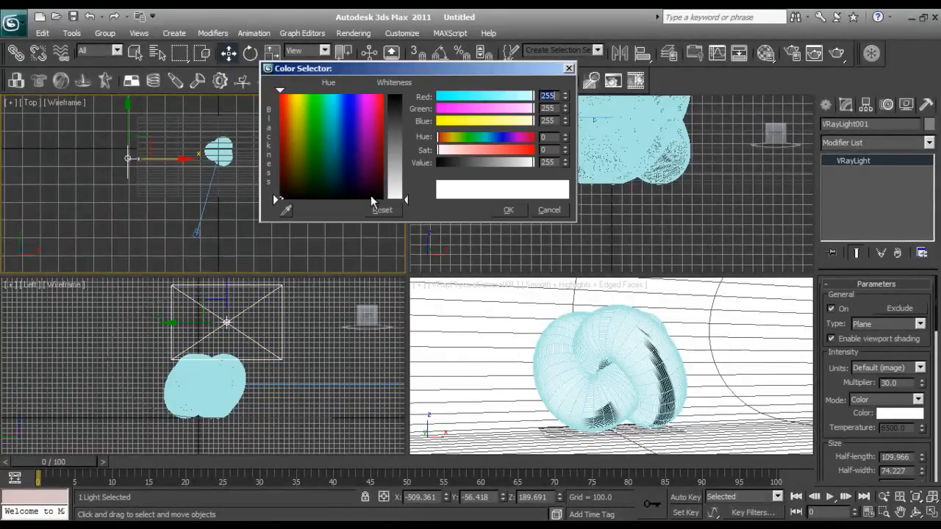
pyautogui.moveTo(308, 155); pyautogui.dragTo(289, 134)
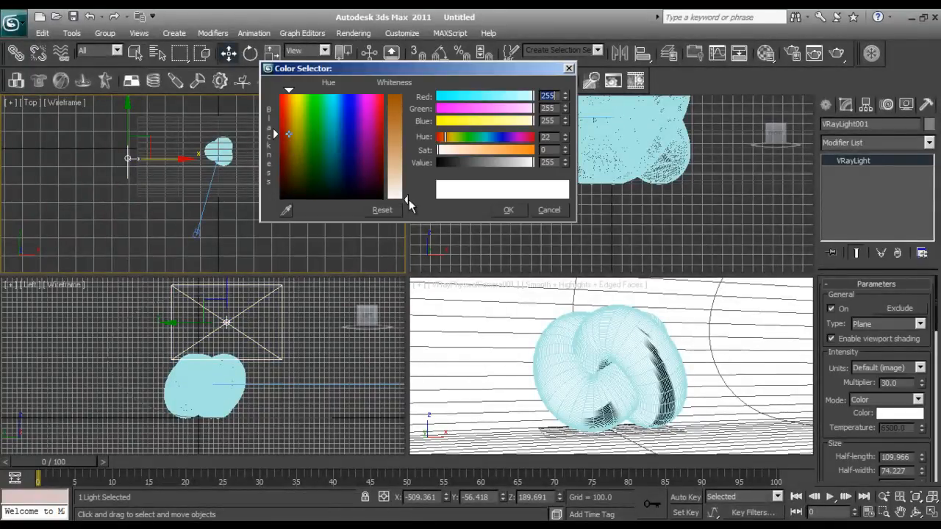
pyautogui.moveTo(404, 197); pyautogui.dragTo(403, 177)
pyautogui.click(509, 210)
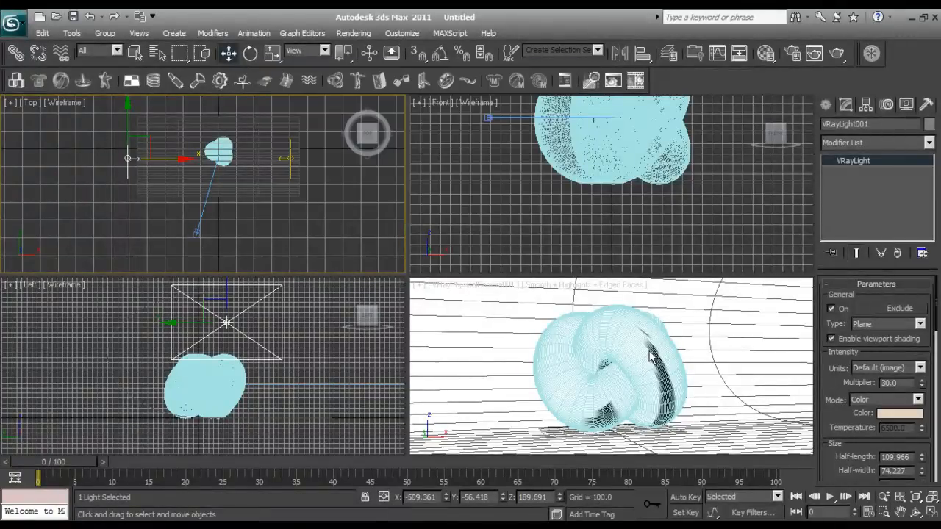
# Step: Render the V-Ray physical camera view and move the V-Ray messages window off the middle of the rendered image
pyautogui.click(839, 53)
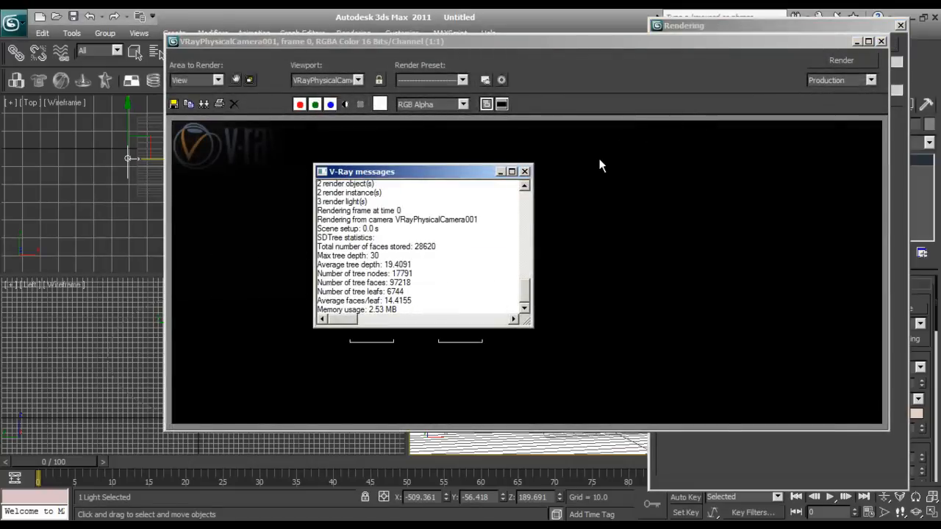
pyautogui.moveTo(487, 172); pyautogui.dragTo(282, 172)
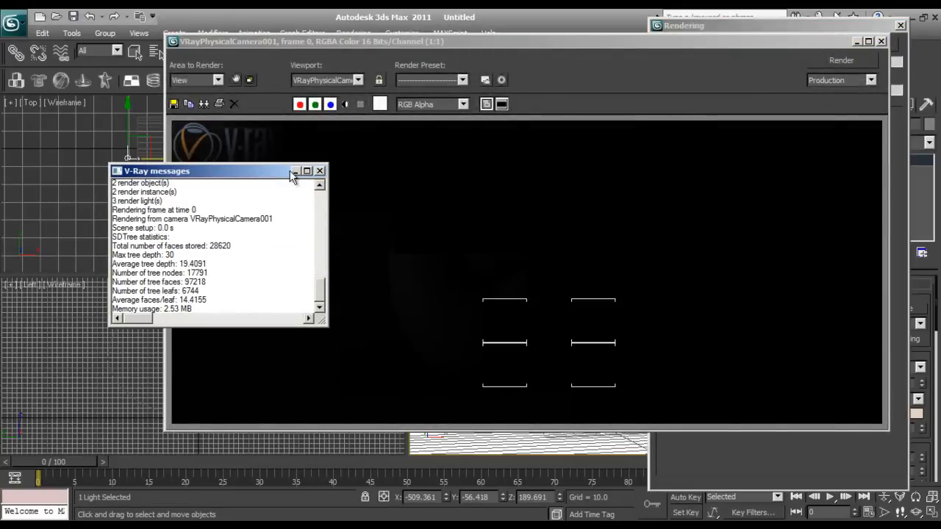
# Step: Close the rendered image and select the V-Ray physical camera to show its basic parameters
pyautogui.click(357, 244)
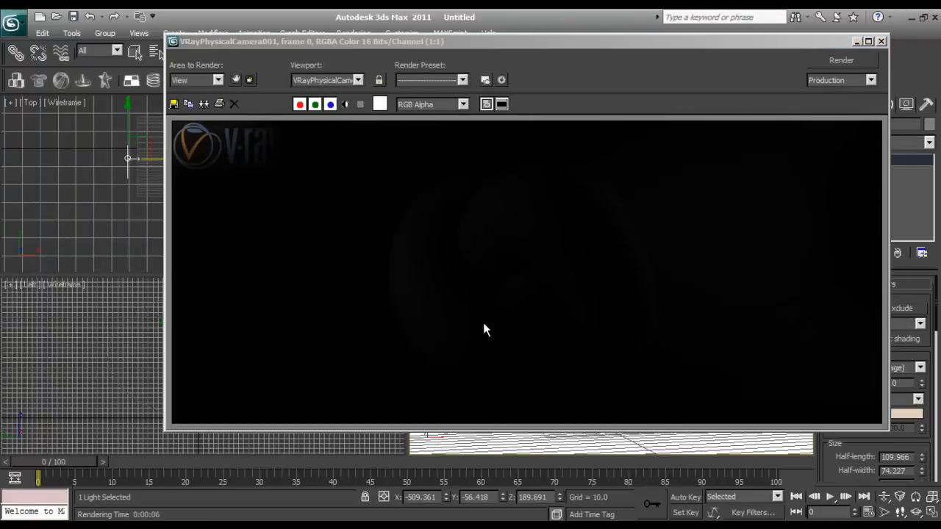
pyautogui.click(881, 42)
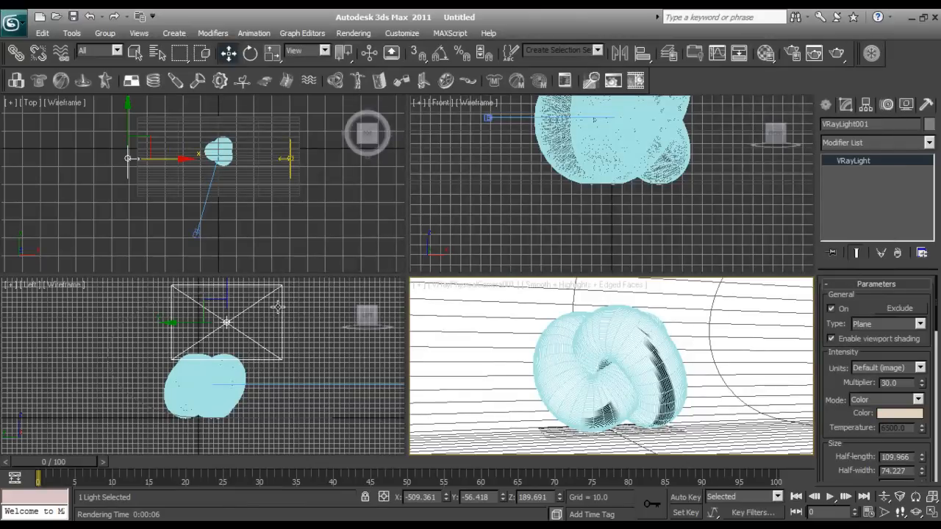
pyautogui.click(197, 237)
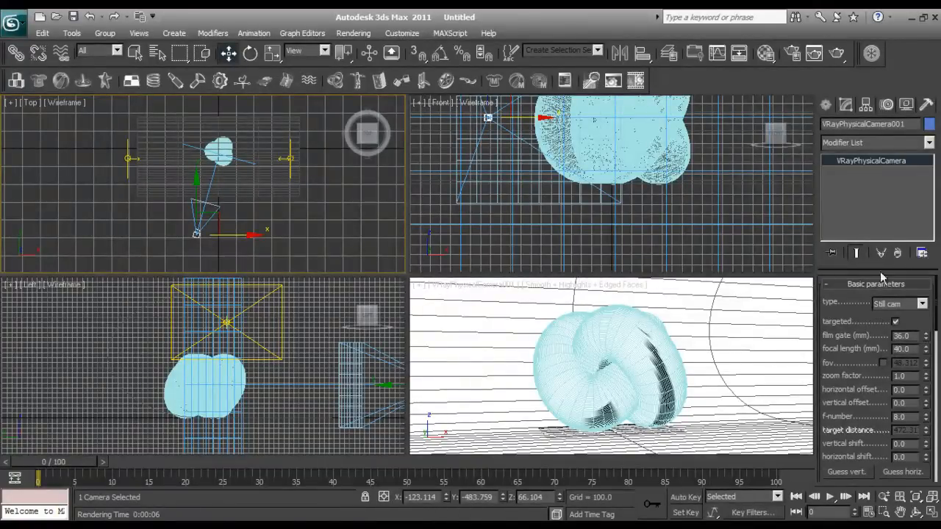
pyautogui.scroll(-2, 911, 393)
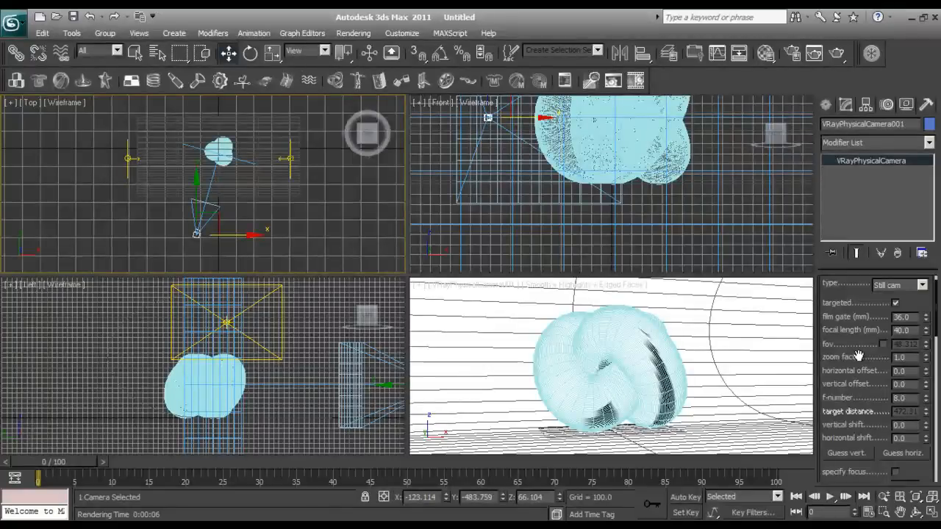
pyautogui.moveTo(879, 341); pyautogui.dragTo(874, 377)
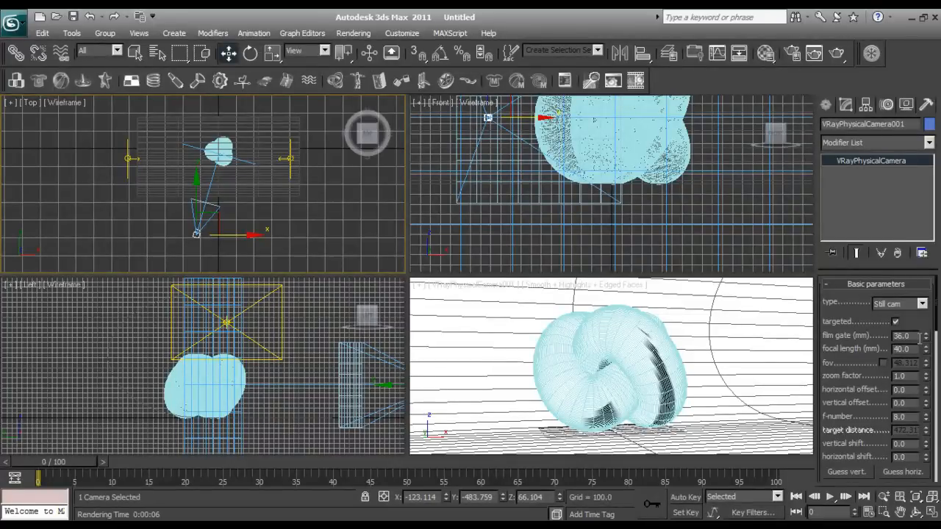
# Step: Try a field of view of about 43.3 on the camera, and set its focal length back to 40 mm
pyautogui.doubleClick(902, 336)
pyautogui.doubleClick(902, 350)
pyautogui.click(882, 364)
pyautogui.click(882, 363)
pyautogui.moveTo(923, 362); pyautogui.dragTo(912, 360)
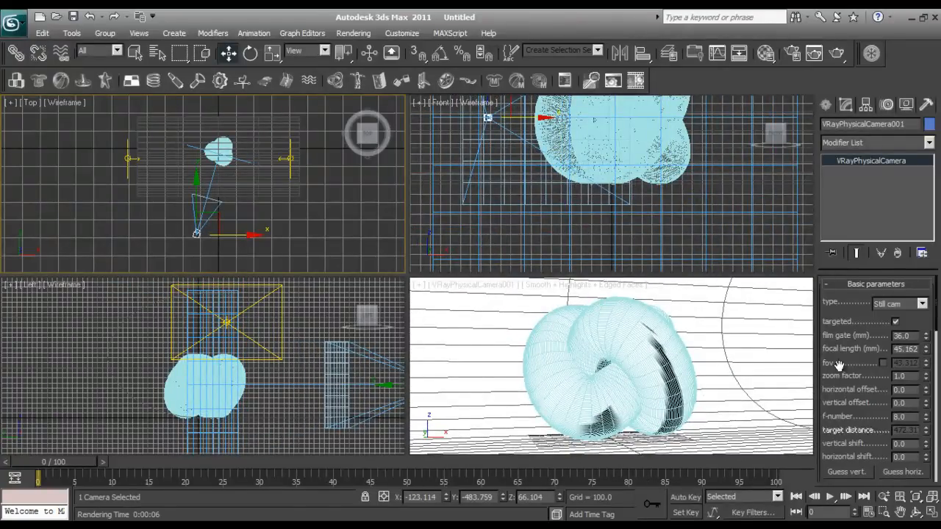
pyautogui.click(883, 363)
pyautogui.doubleClick(906, 348)
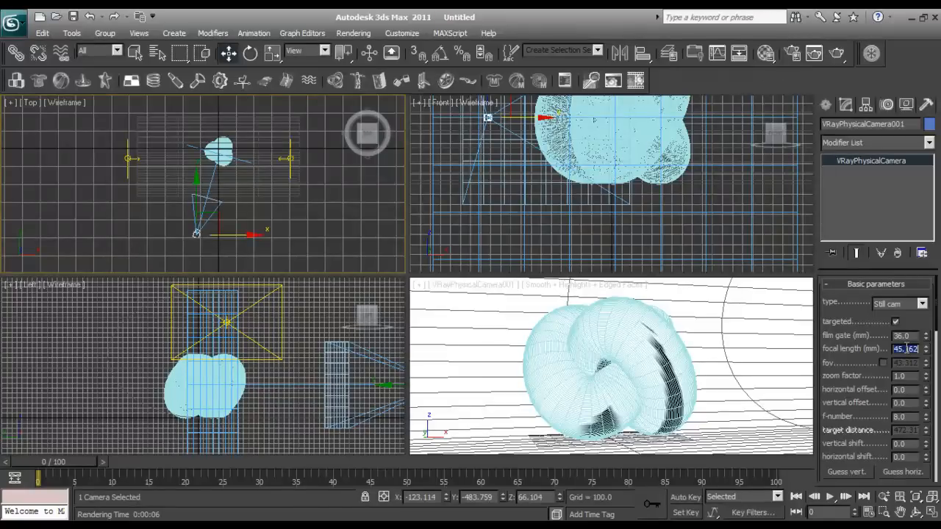
pyautogui.write('40')
pyautogui.press('Return')
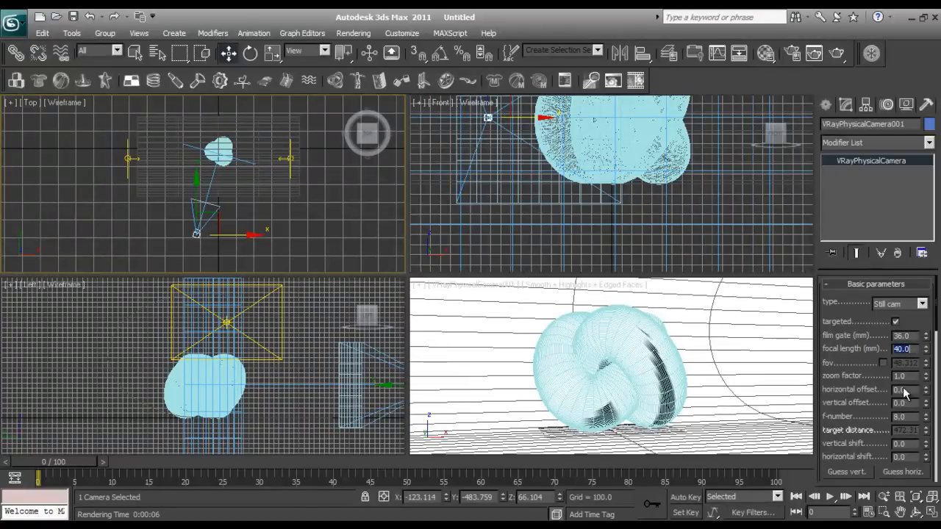
# Step: Try a lower zoom factor and a horizontal offset on the camera, restoring them to 1.0 and 0.0
pyautogui.moveTo(927, 375); pyautogui.dragTo(925, 384)
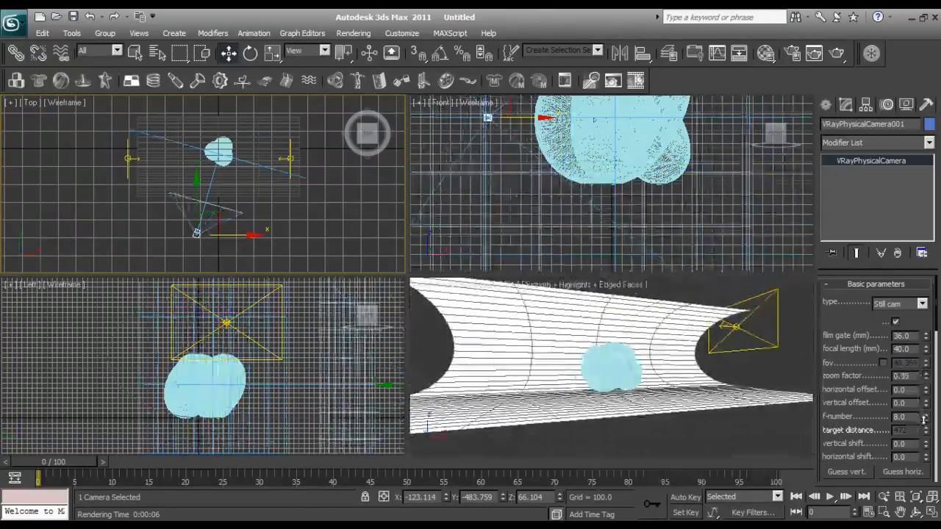
pyautogui.moveTo(924, 386); pyautogui.dragTo(924, 383)
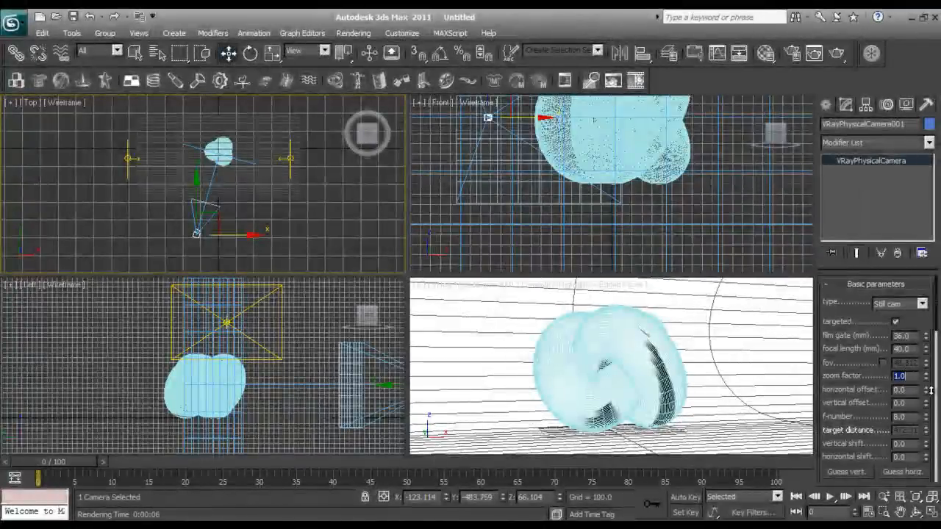
pyautogui.moveTo(926, 389); pyautogui.dragTo(926, 373)
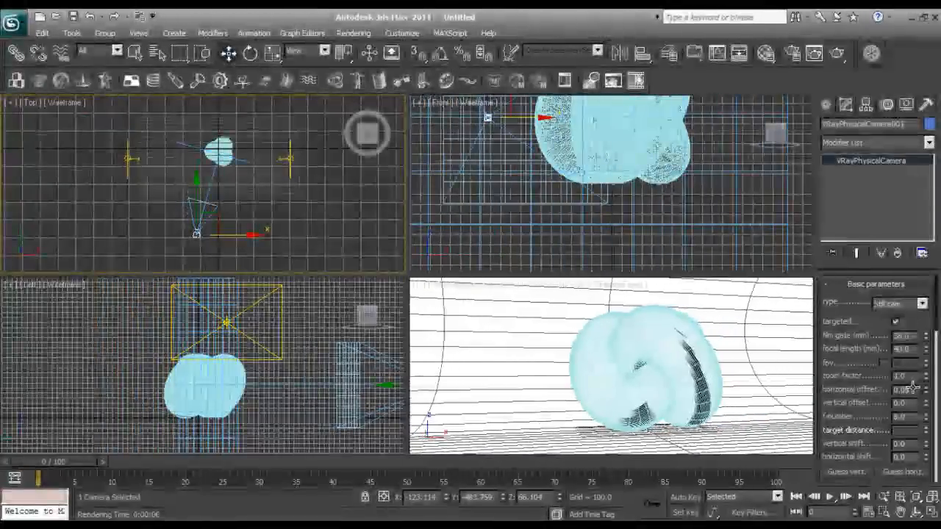
pyautogui.click(903, 389)
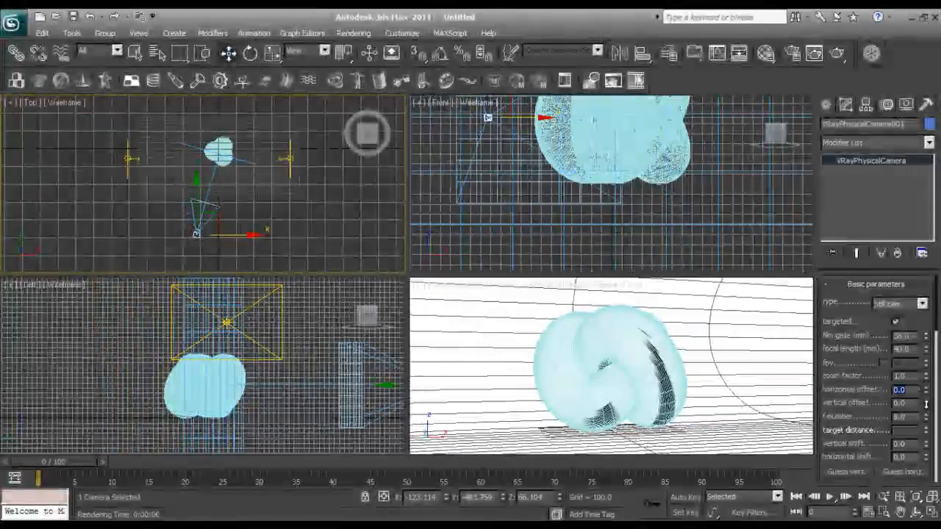
# Step: Try a negative vertical offset on the camera and reset it to 0
pyautogui.moveTo(927, 404); pyautogui.dragTo(916, 441)
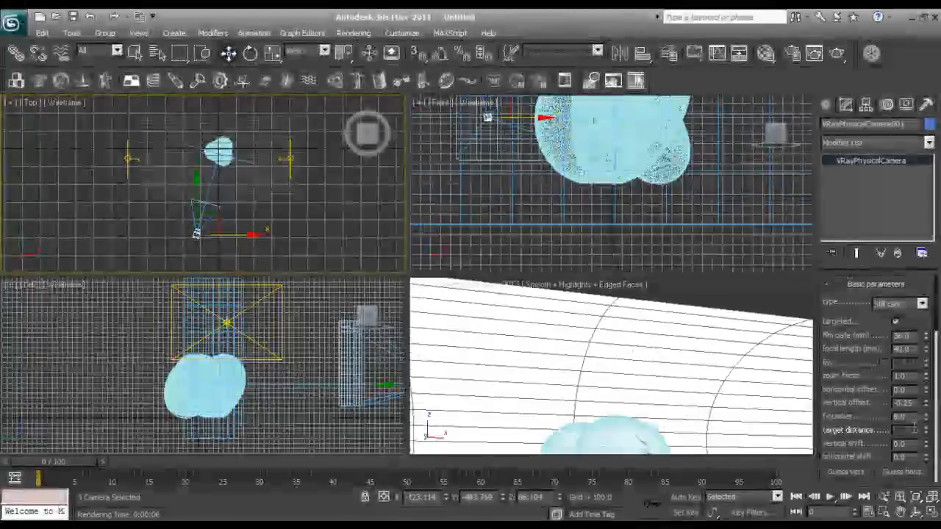
pyautogui.click(911, 404)
pyautogui.write('0')
pyautogui.press('Return')
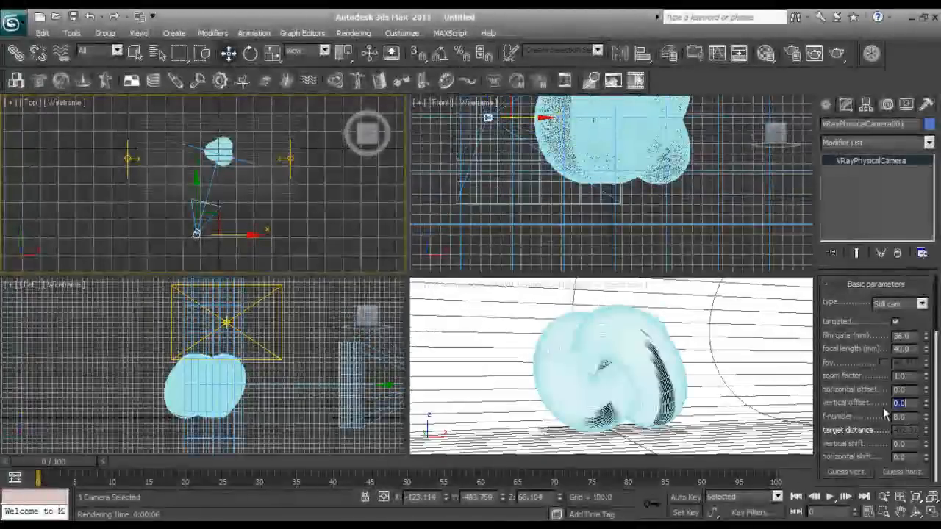
# Step: Set the camera's f-number to about 2.879 and try a vertical shift, restoring it to 0.0
pyautogui.scroll(-1, 927, 417)
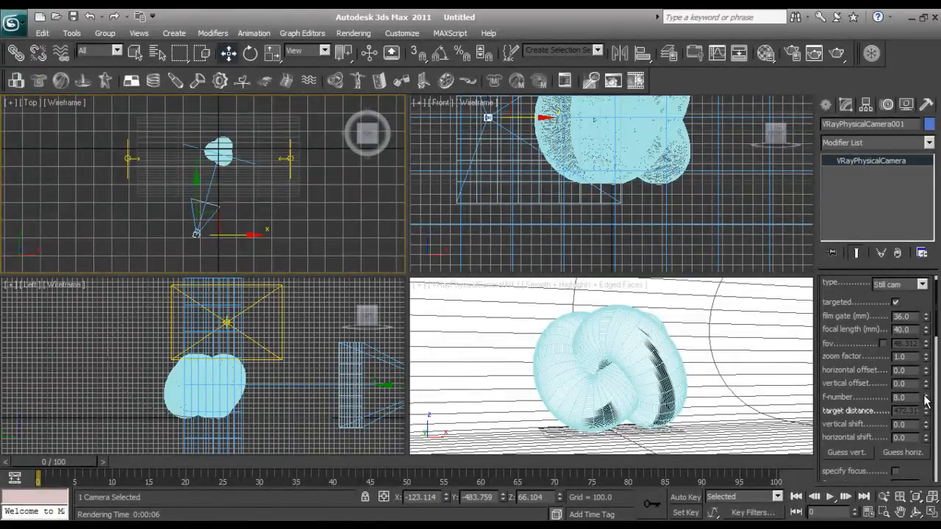
pyautogui.moveTo(926, 401); pyautogui.dragTo(924, 447)
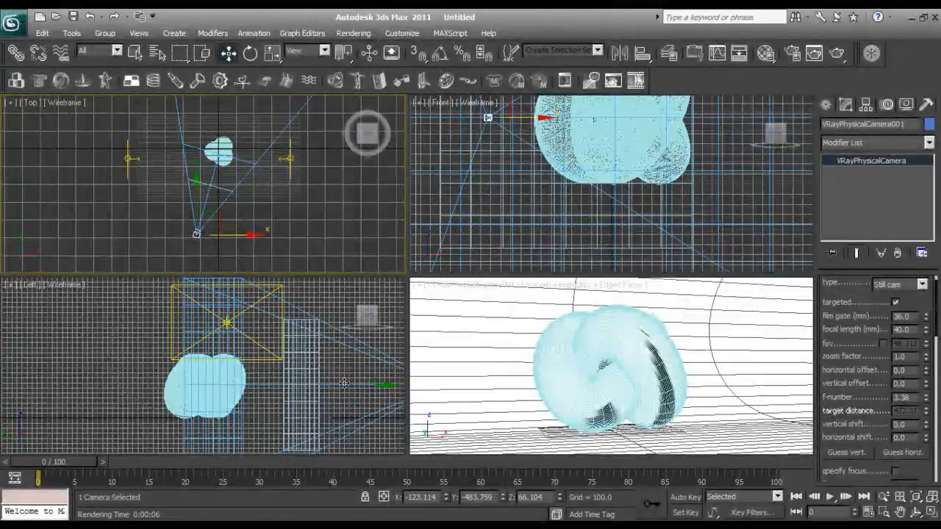
pyautogui.moveTo(924, 398); pyautogui.dragTo(924, 413)
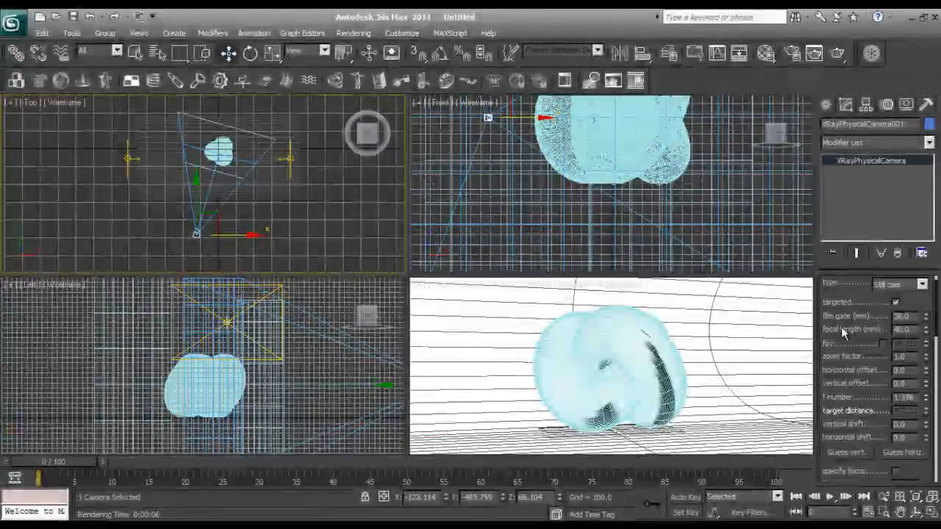
pyautogui.moveTo(926, 397); pyautogui.dragTo(924, 391)
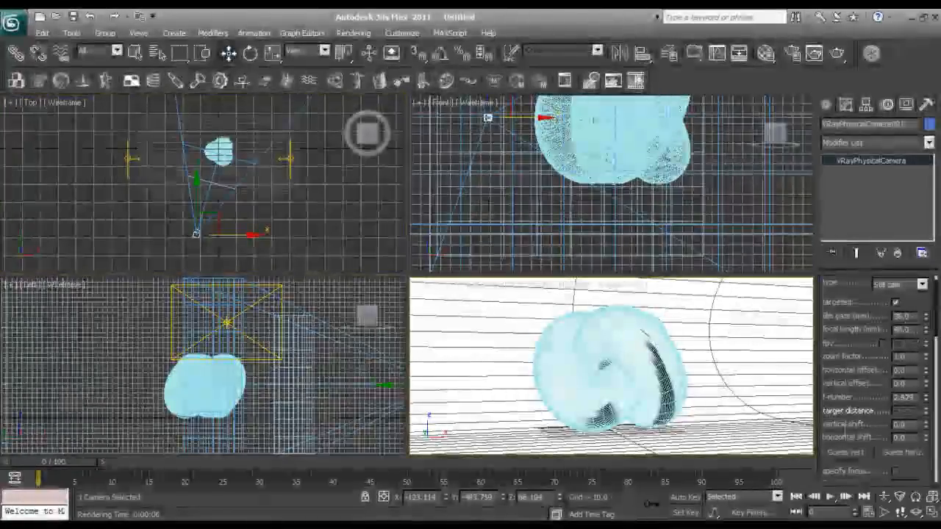
pyautogui.moveTo(925, 426); pyautogui.dragTo(922, 389)
pyautogui.rightClick(925, 425)
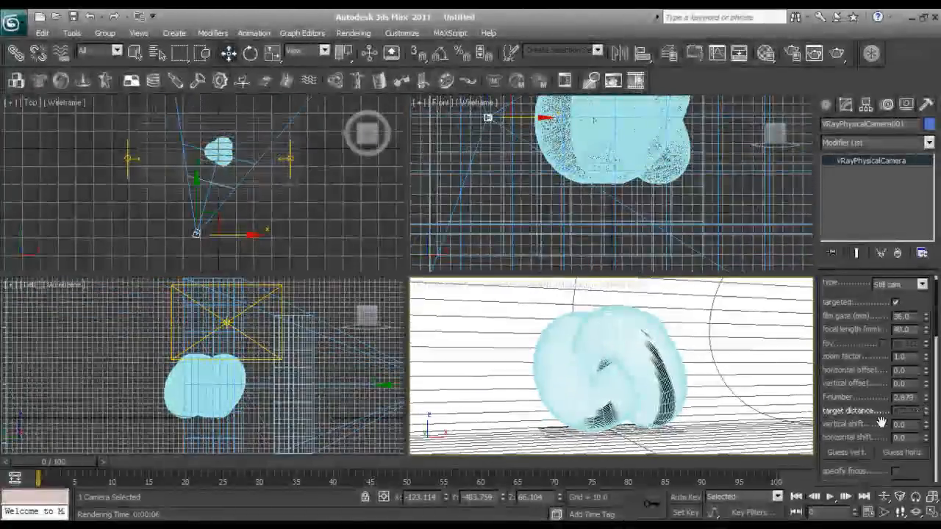
# Step: Examine the camera's exposure, white balance, shutter, film speed, bokeh, sampling, distortion and miscellaneous parameters
pyautogui.moveTo(847, 417); pyautogui.dragTo(834, 330)
pyautogui.moveTo(842, 381); pyautogui.dragTo(844, 323)
pyautogui.moveTo(853, 375); pyautogui.dragTo(853, 364)
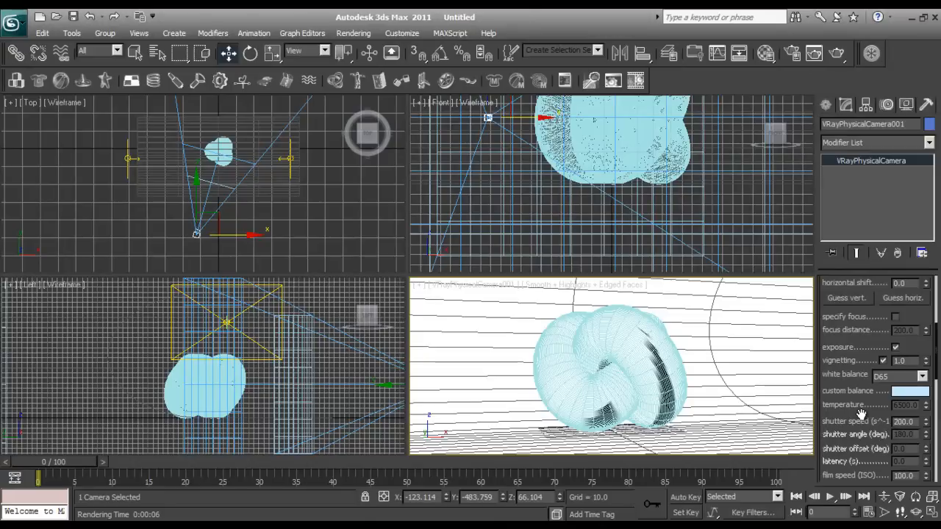
pyautogui.scroll(-5, 861, 414)
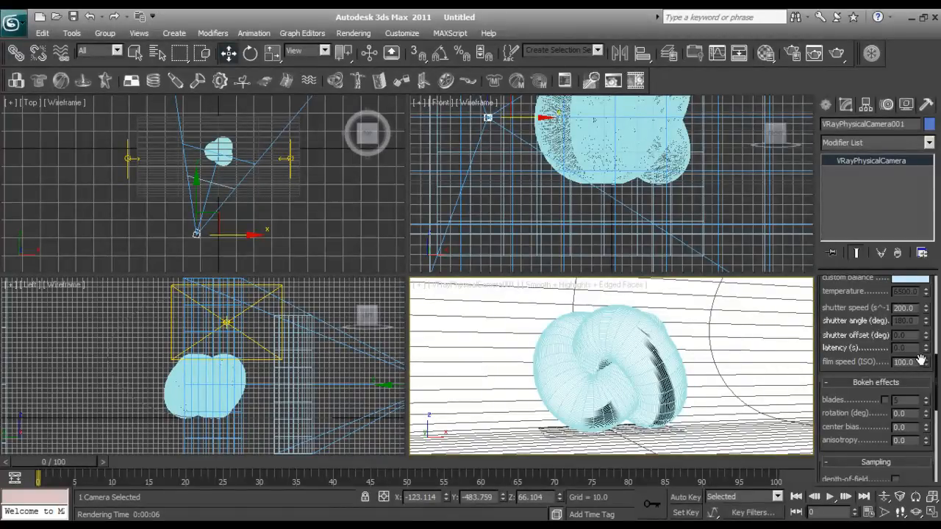
pyautogui.scroll(-2, 866, 357)
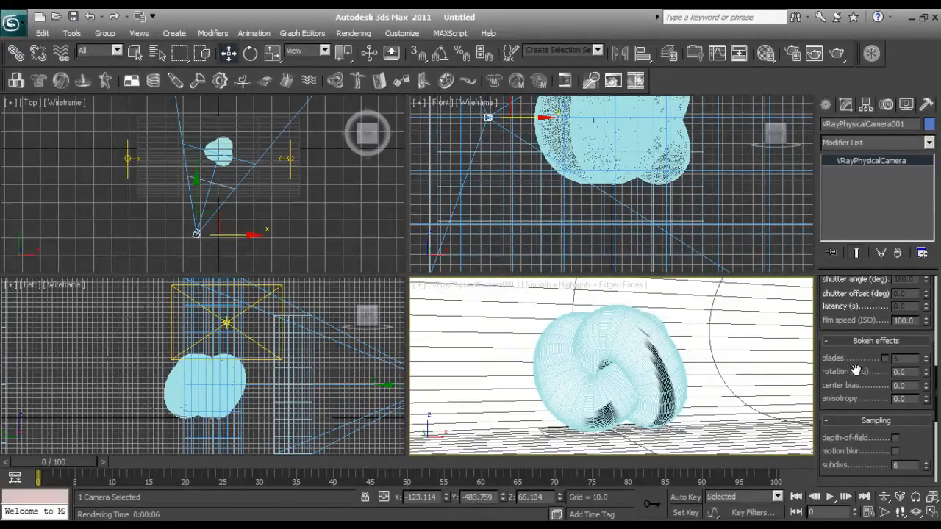
pyautogui.scroll(-1, 857, 373)
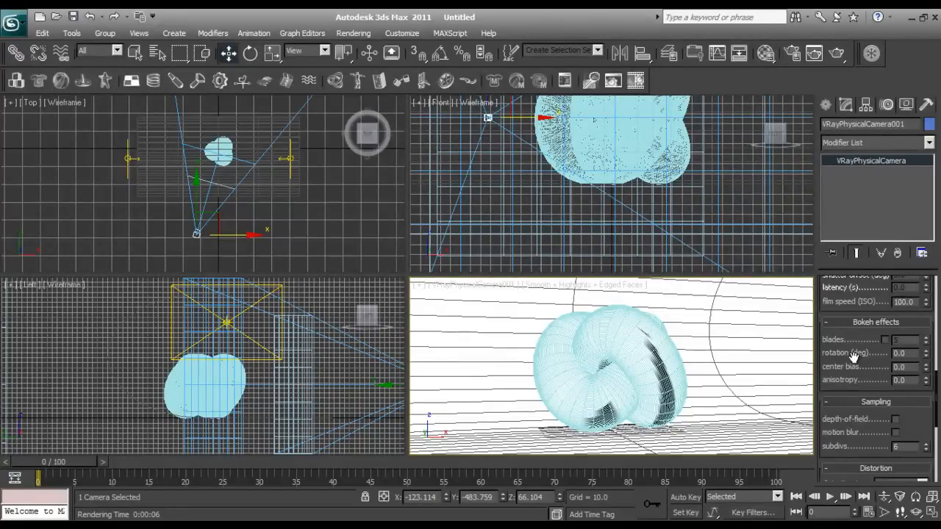
pyautogui.scroll(-5, 854, 356)
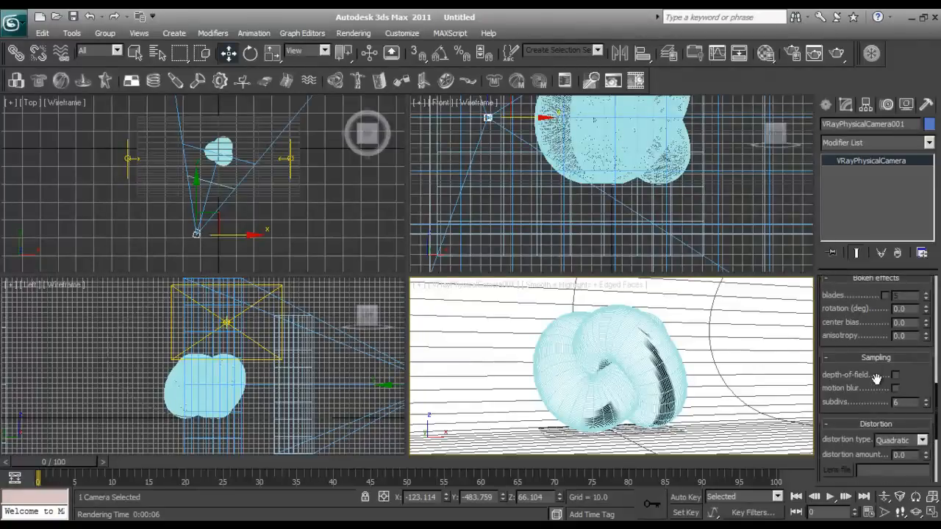
pyautogui.scroll(-5, 859, 337)
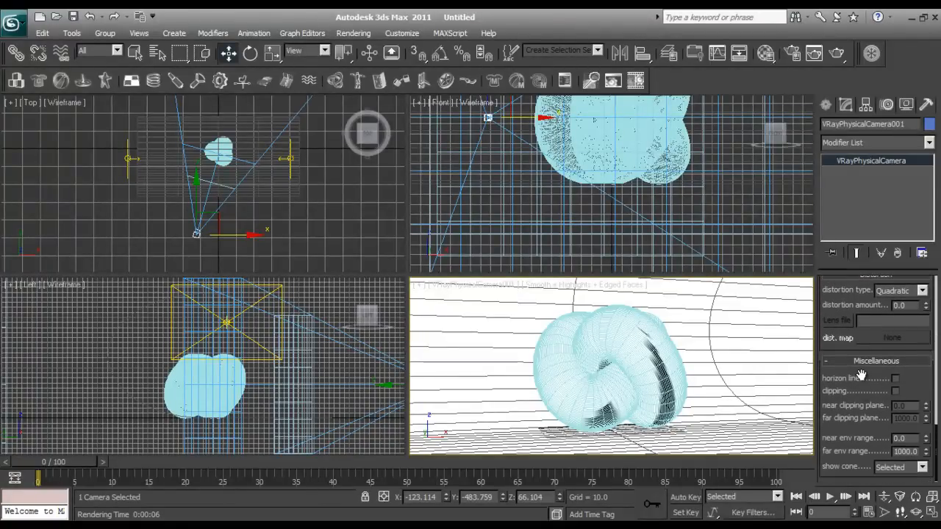
pyautogui.scroll(4, 859, 405)
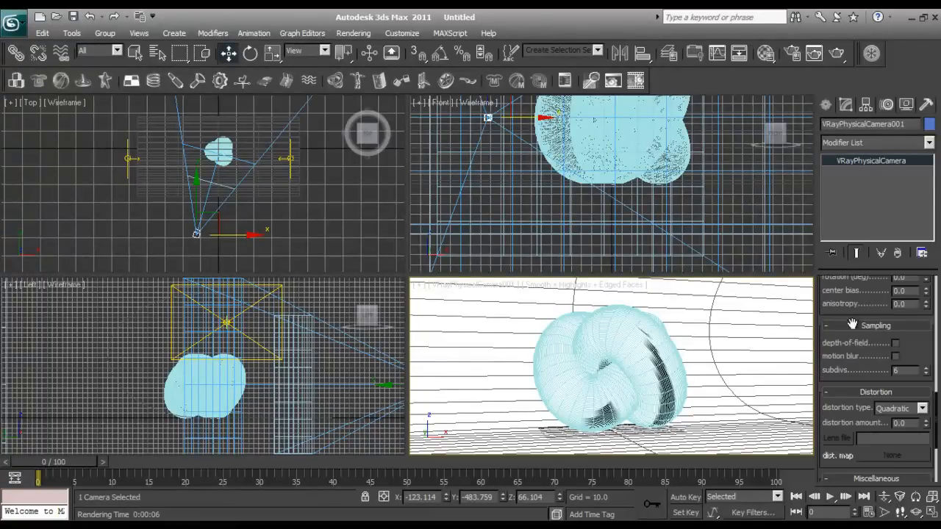
pyautogui.scroll(6, 849, 360)
pyautogui.scroll(5, 847, 349)
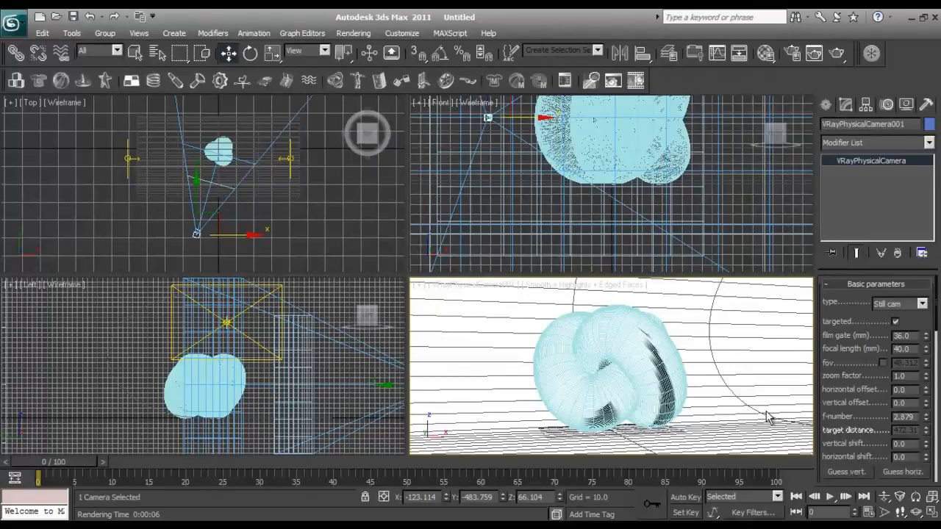
# Step: Render the camera view with the new f-number, inspect the torus knot's edge up close and close the rendered image
pyautogui.click(838, 55)
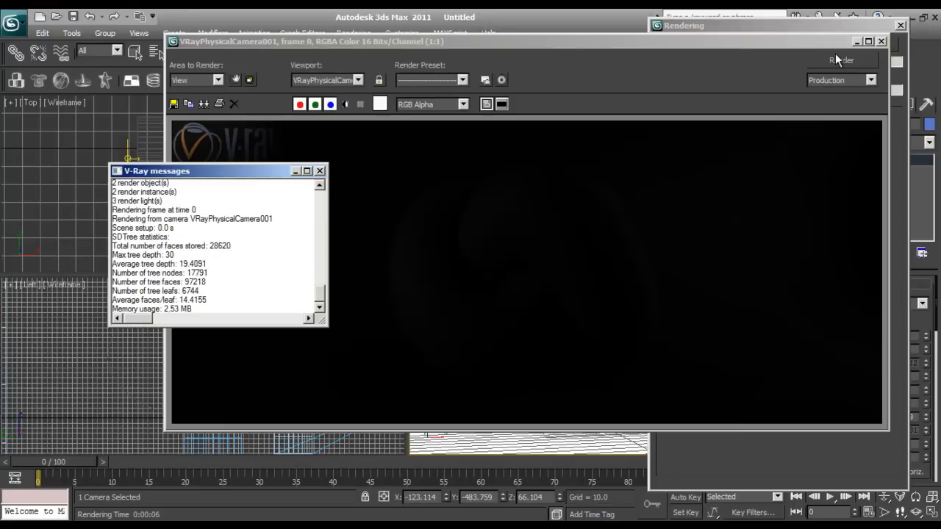
pyautogui.click(564, 258)
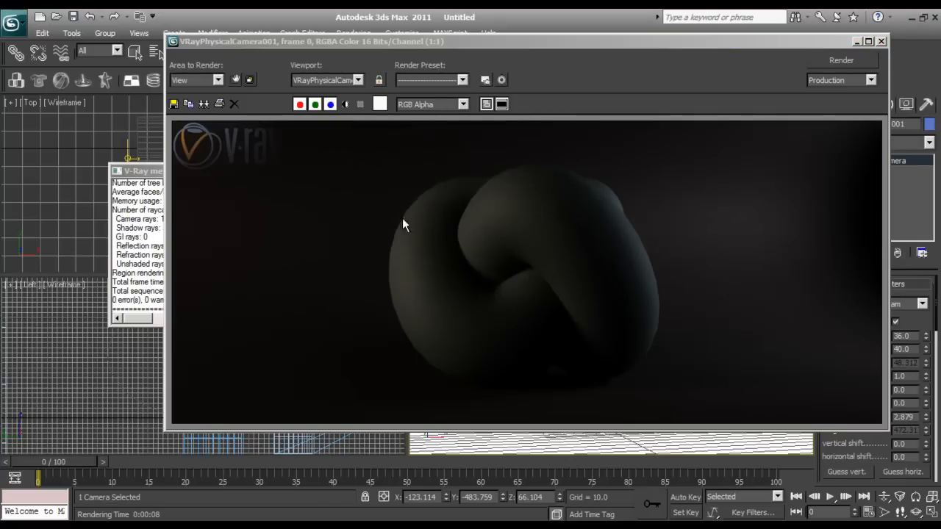
pyautogui.click(626, 231)
pyautogui.scroll(4, 626, 230)
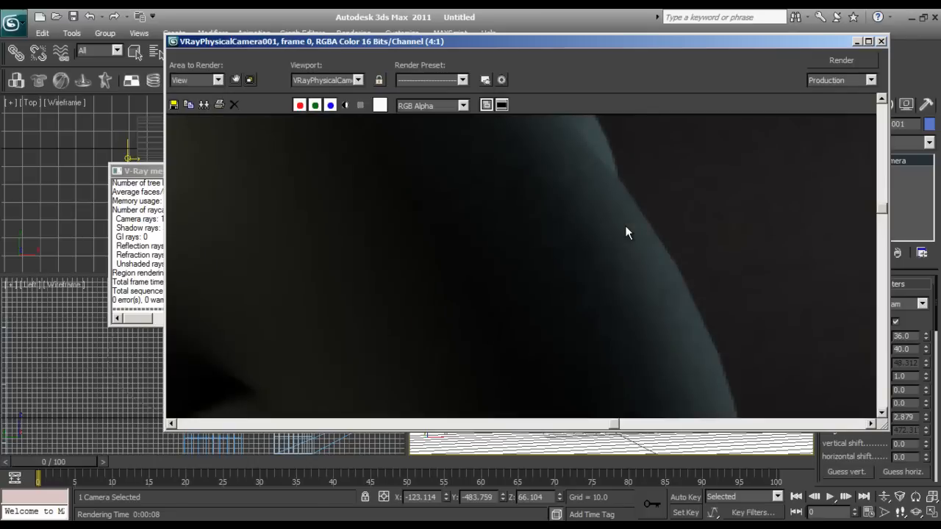
pyautogui.scroll(-4, 653, 314)
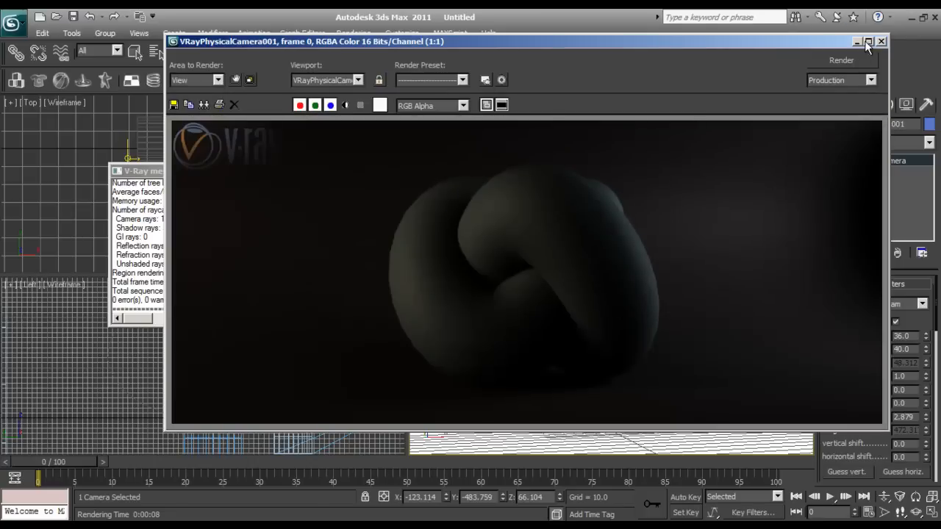
pyautogui.click(880, 41)
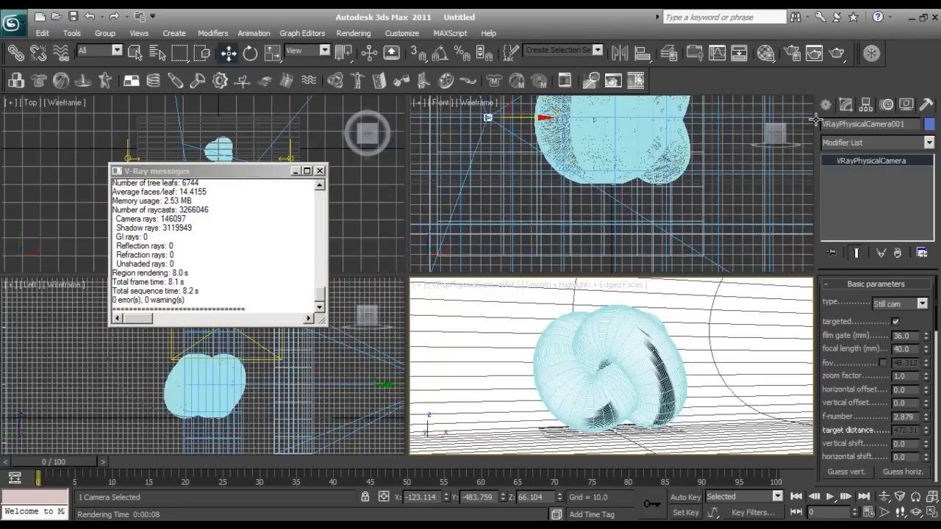
# Step: Select the torus knot and illuminate the camera viewport with default lights instead of scene lights
pyautogui.click(636, 388)
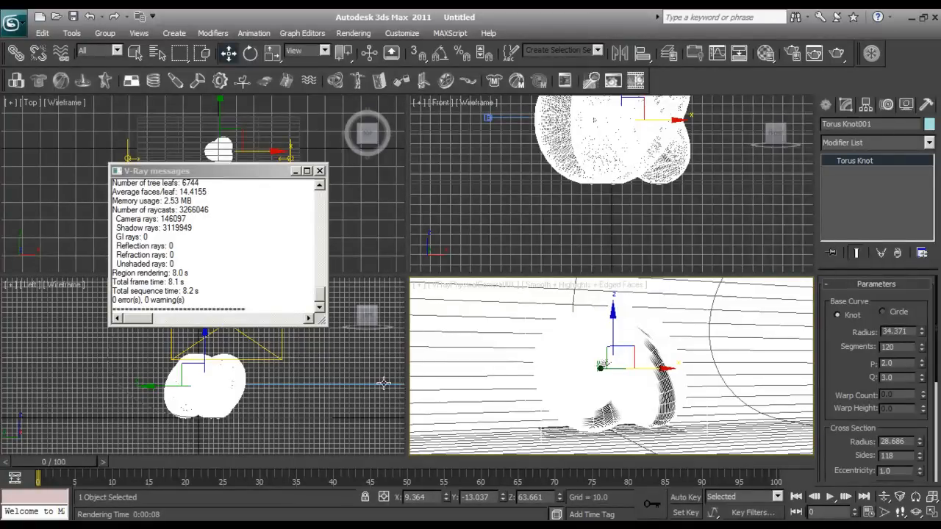
pyautogui.click(497, 286)
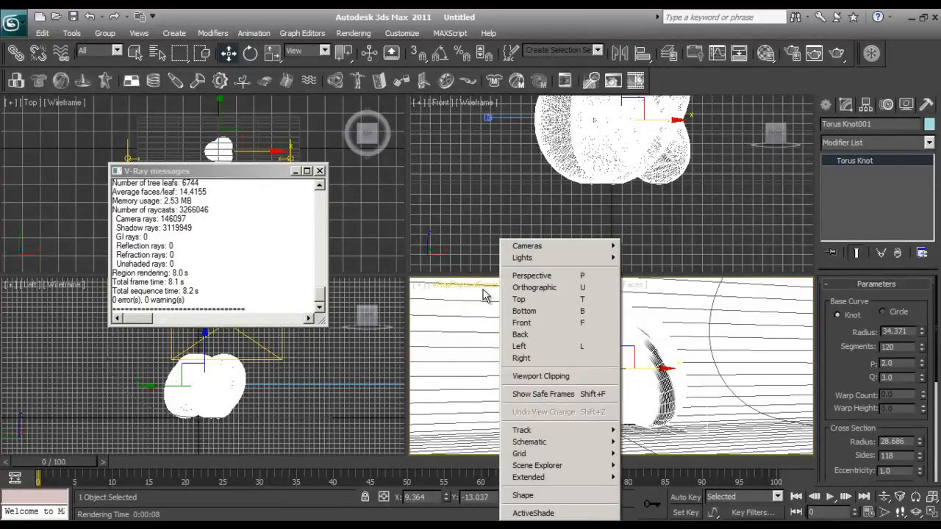
pyautogui.click(635, 285)
pyautogui.moveTo(698, 369)
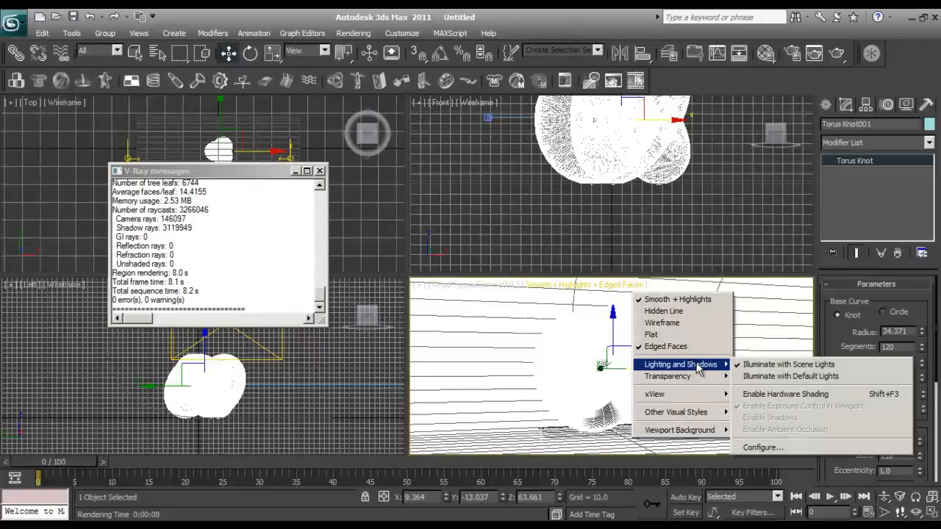
pyautogui.click(790, 376)
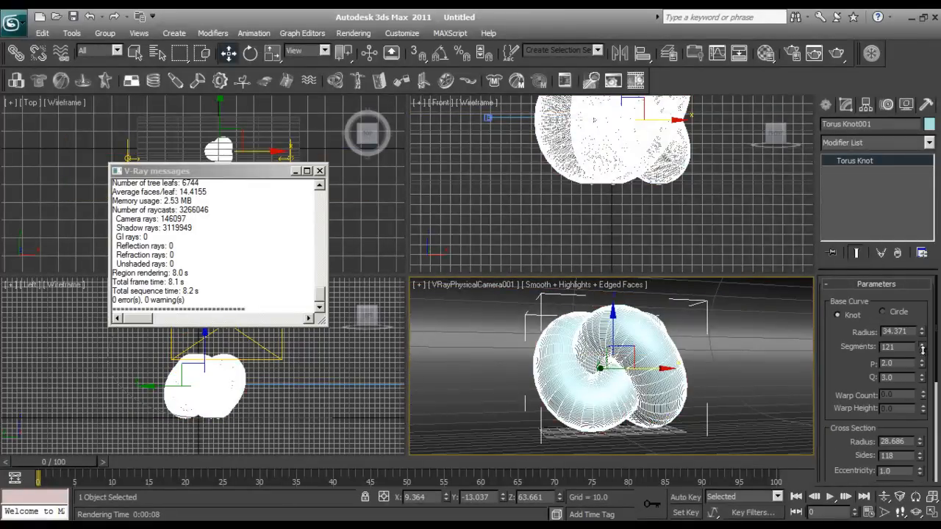
# Step: Raise the torus knot's segments to 240, adjust its cross-section sides, and render the camera view, closing the rendered image
pyautogui.moveTo(923, 350); pyautogui.dragTo(923, 266)
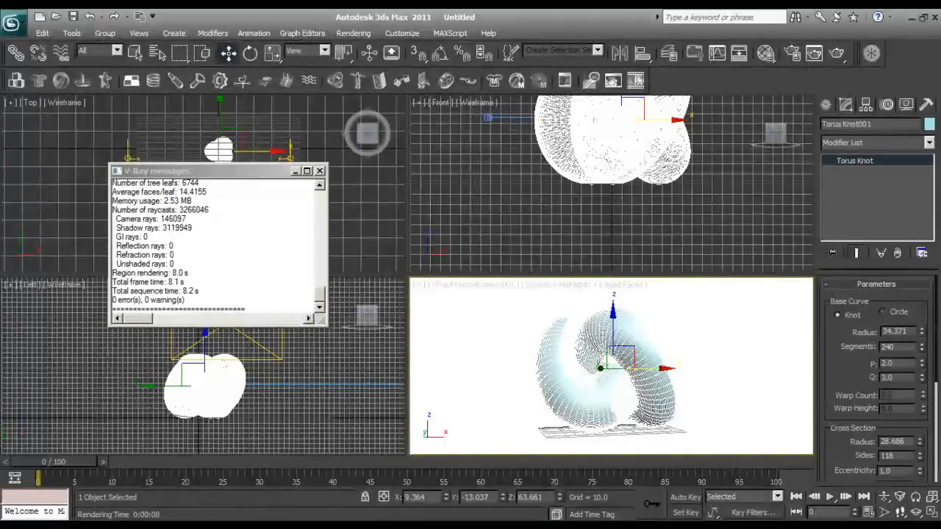
pyautogui.moveTo(921, 456); pyautogui.dragTo(923, 528)
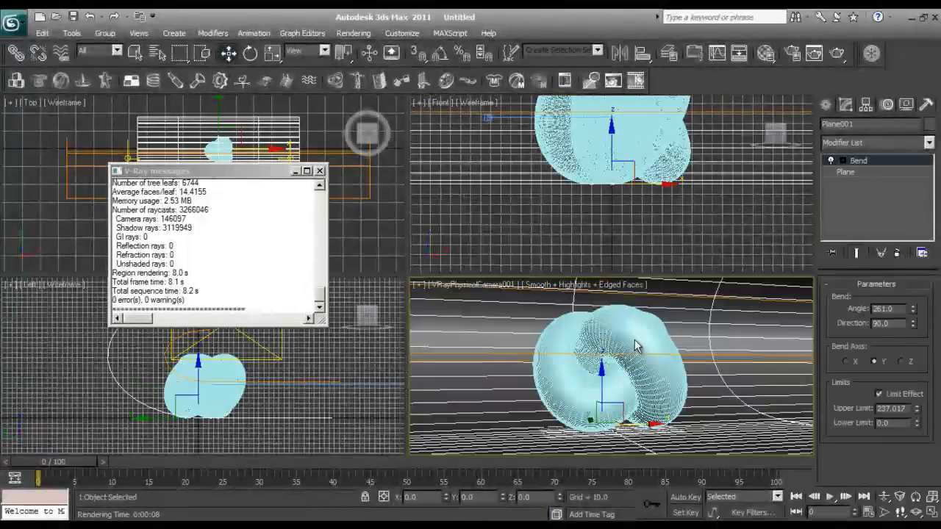
pyautogui.click(840, 53)
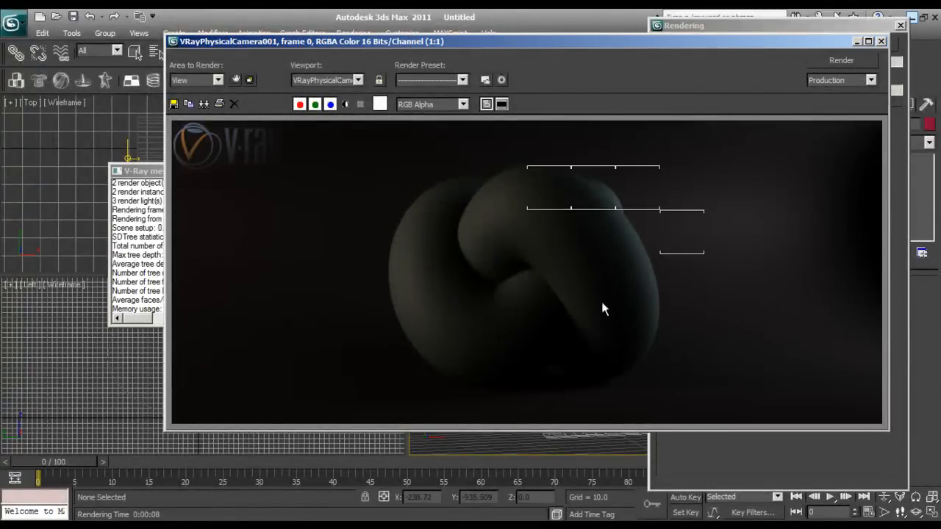
pyautogui.click(881, 41)
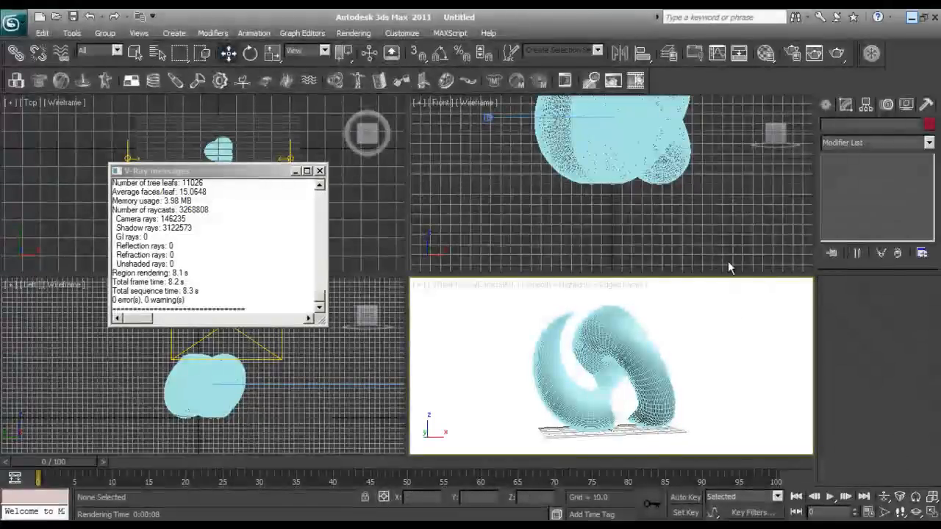
# Step: Turn on V-Ray indirect illumination in the render setup and choose Light cache as the secondary bounces GI engine
pyautogui.click(799, 50)
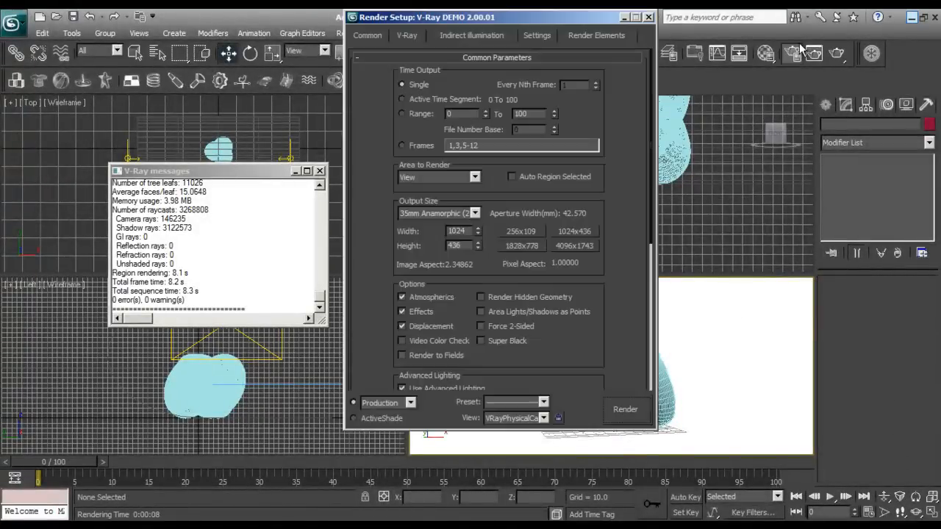
pyautogui.click(481, 36)
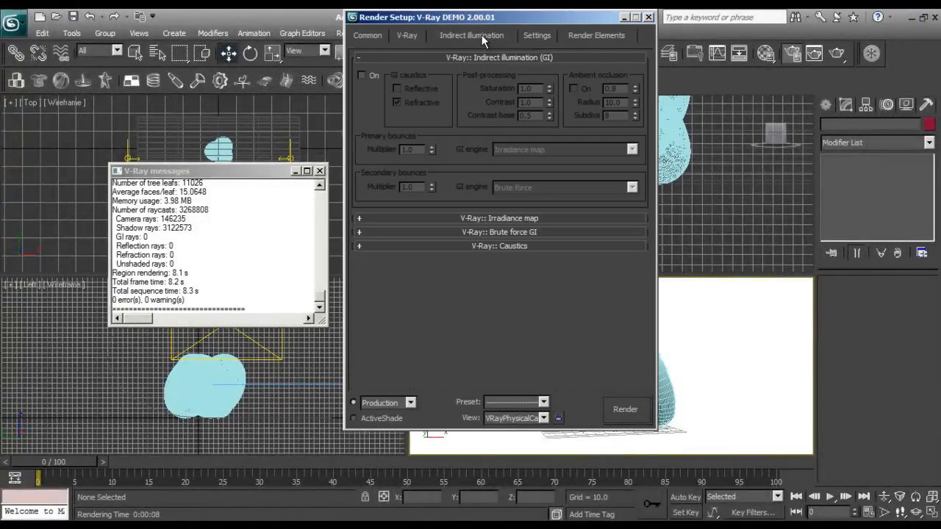
pyautogui.click(361, 76)
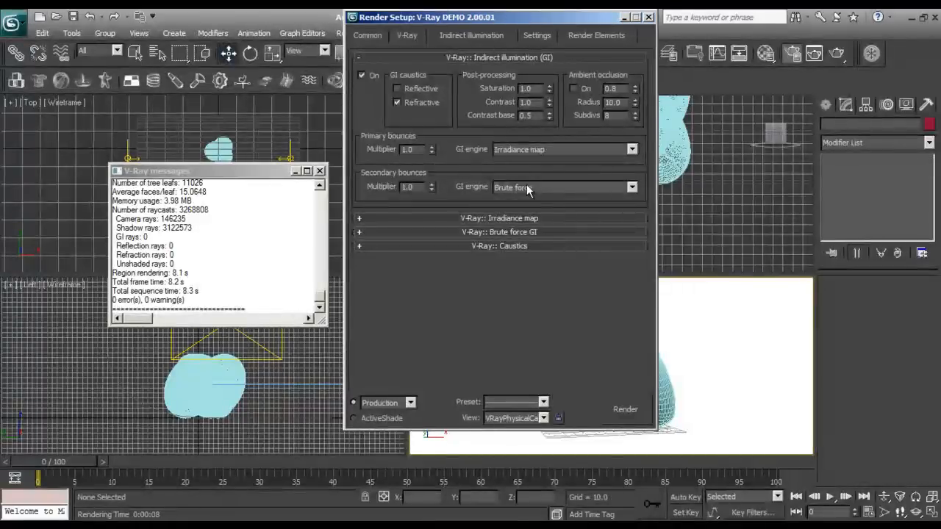
pyautogui.click(519, 218)
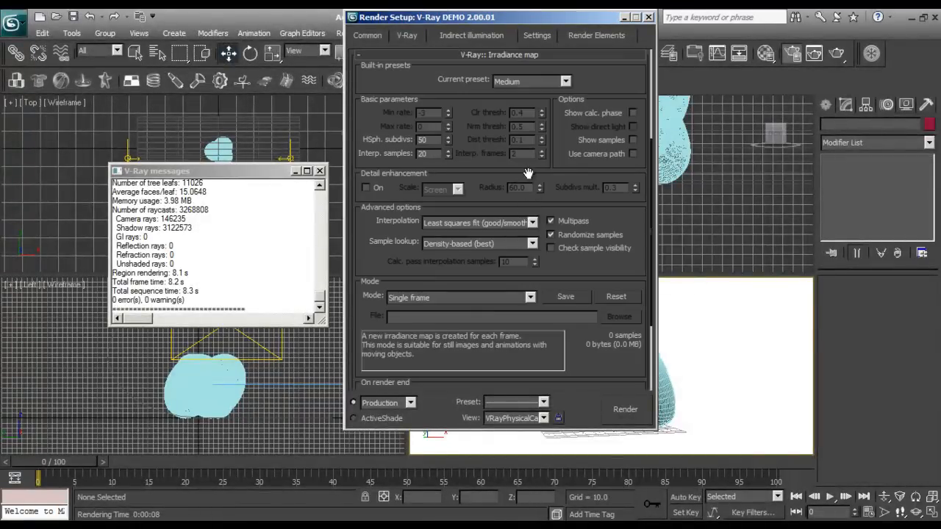
pyautogui.scroll(1, 598, 117)
pyautogui.scroll(4, 597, 121)
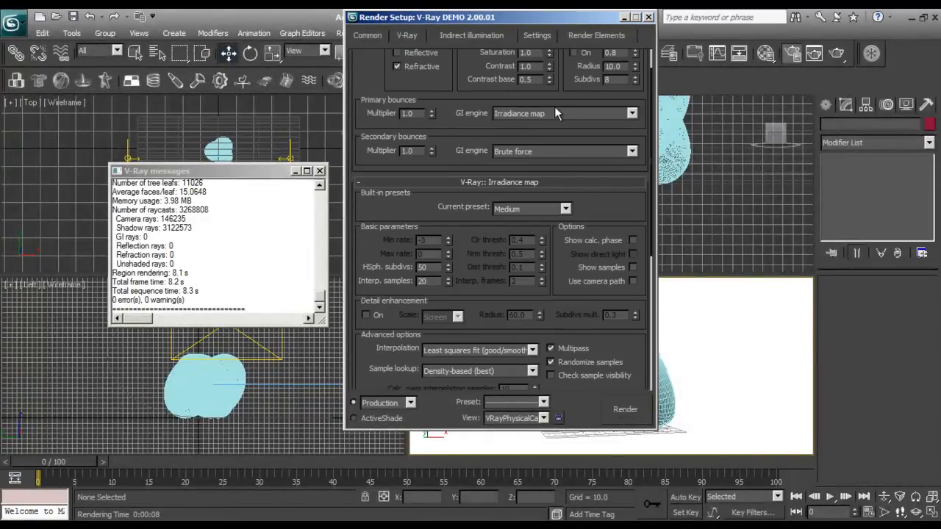
pyautogui.click(557, 151)
pyautogui.click(550, 191)
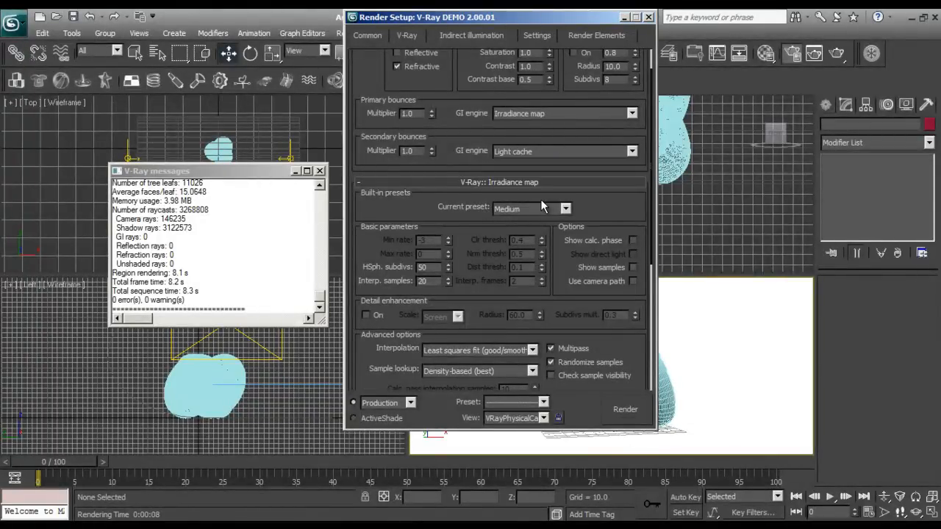
# Step: Set the irradiance map preset to Very low and enable showing its calculation phase
pyautogui.click(542, 210)
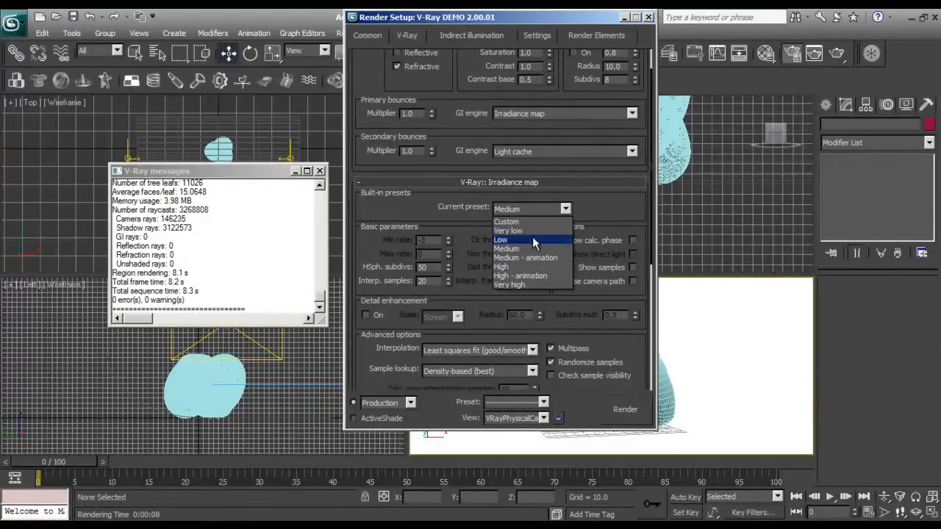
pyautogui.click(513, 230)
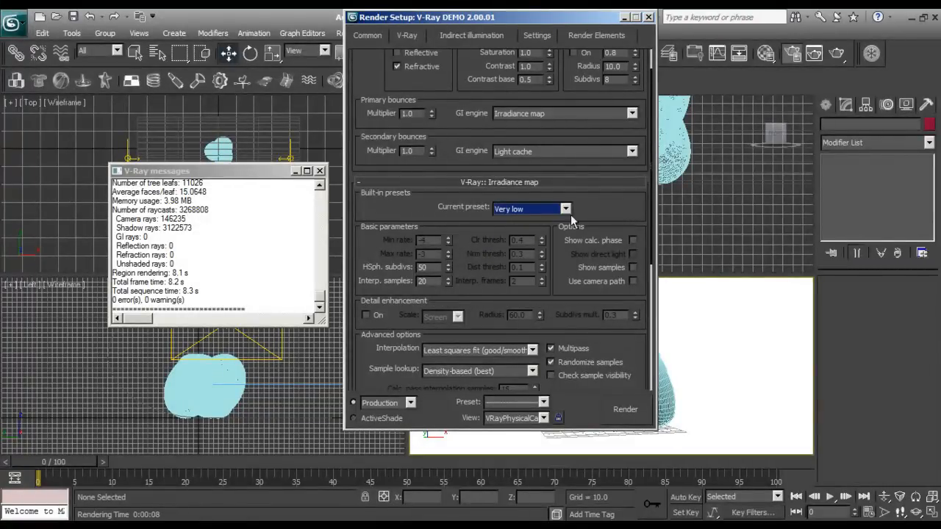
pyautogui.click(633, 240)
pyautogui.moveTo(610, 210); pyautogui.dragTo(610, 189)
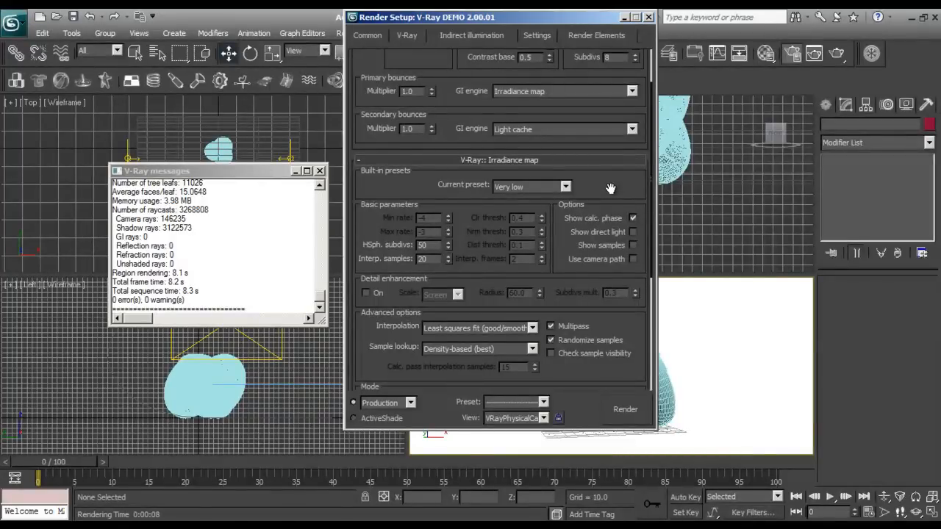
pyautogui.moveTo(610, 189); pyautogui.dragTo(605, 127)
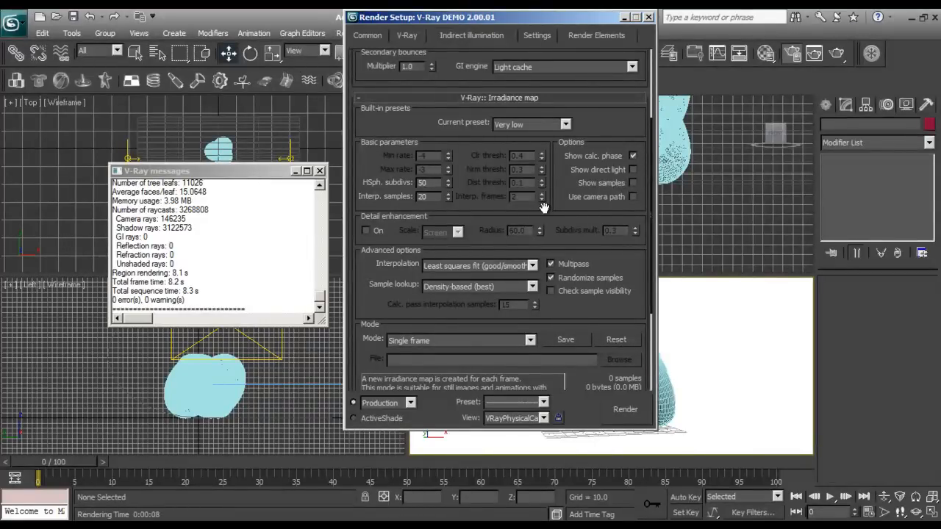
# Step: Set the light cache subdivisions to 250 and enable showing its calculation phase
pyautogui.moveTo(580, 217); pyautogui.dragTo(578, 84)
pyautogui.click(534, 369)
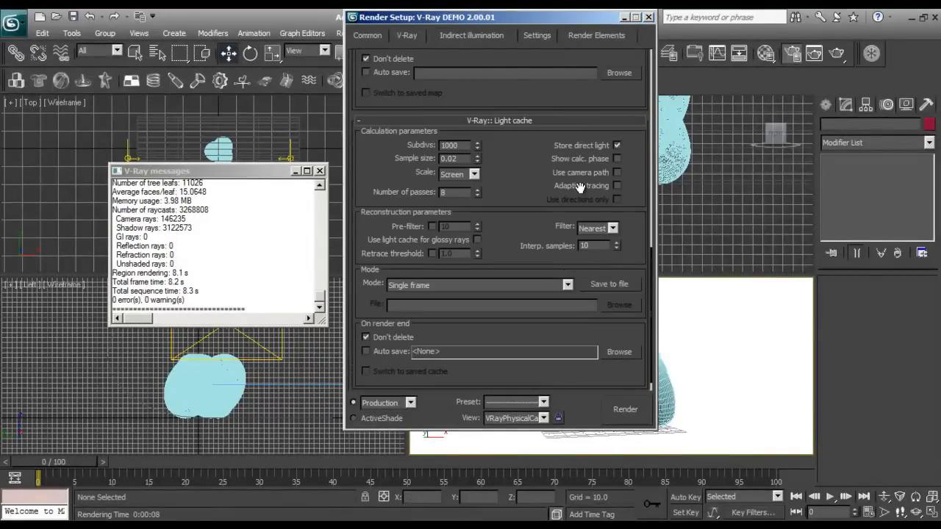
pyautogui.doubleClick(464, 146)
pyautogui.scroll(3, 613, 198)
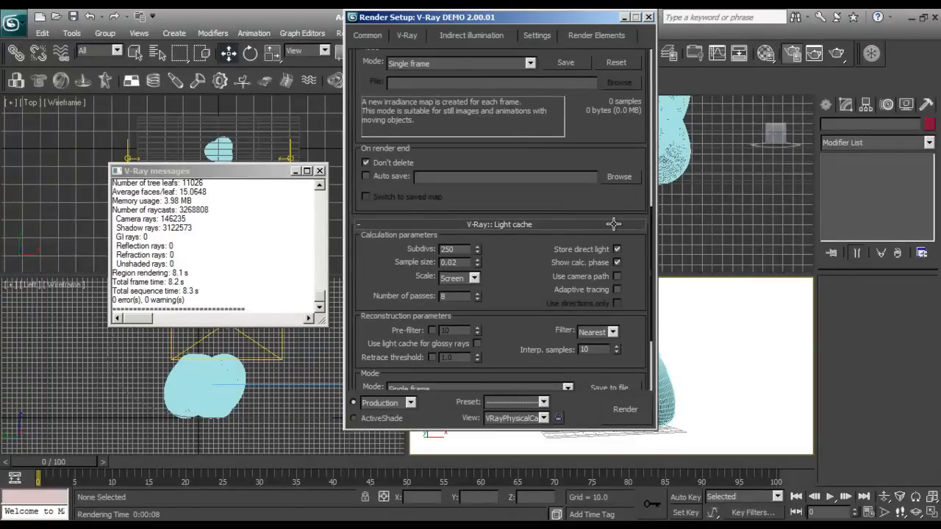
# Step: Render the camera view with indirect illumination and close the rendered image and the render setup
pyautogui.click(725, 336)
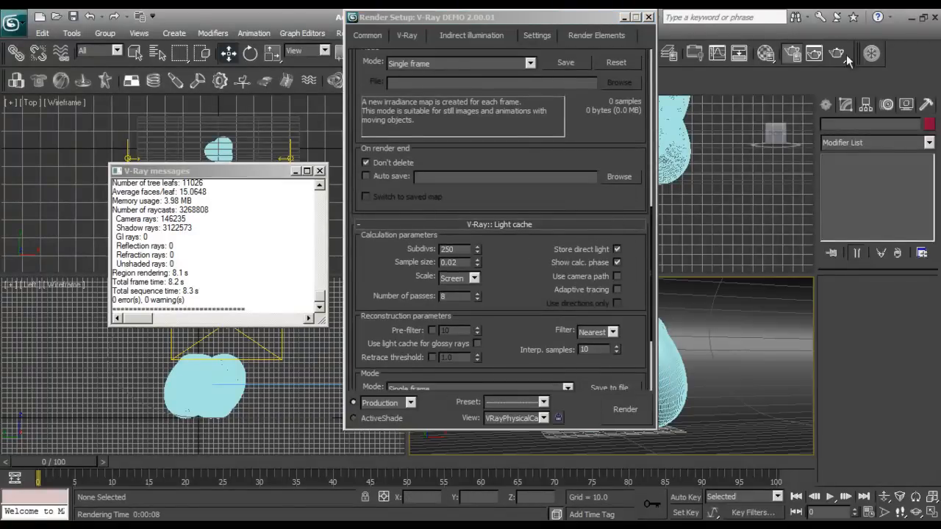
pyautogui.click(827, 59)
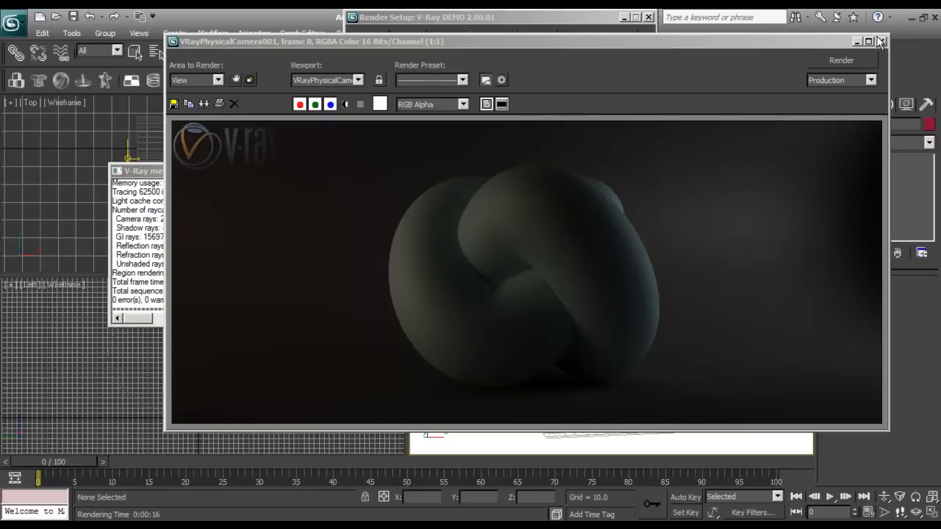
pyautogui.click(846, 57)
pyautogui.click(881, 41)
pyautogui.click(648, 18)
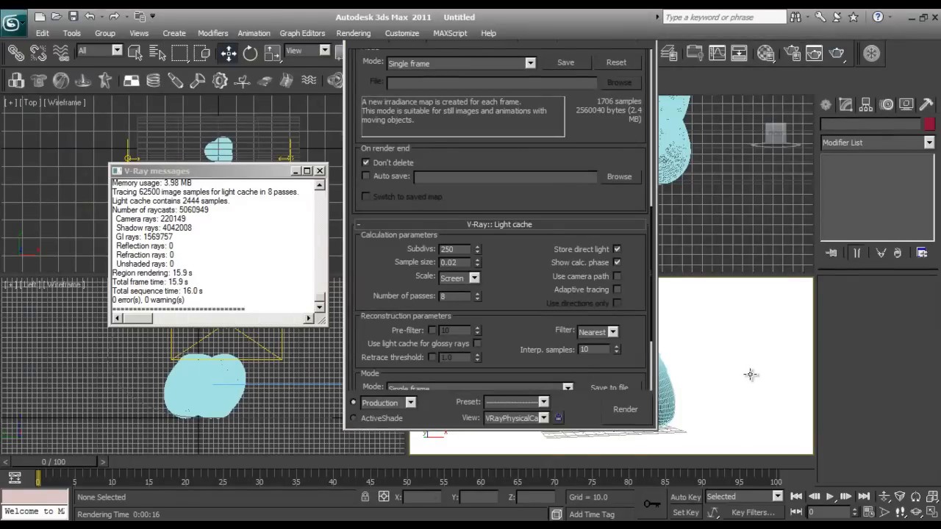
# Step: Change the first material slot from Standard to VRayMtl and assign it to the backdrop plane
pyautogui.press('m')
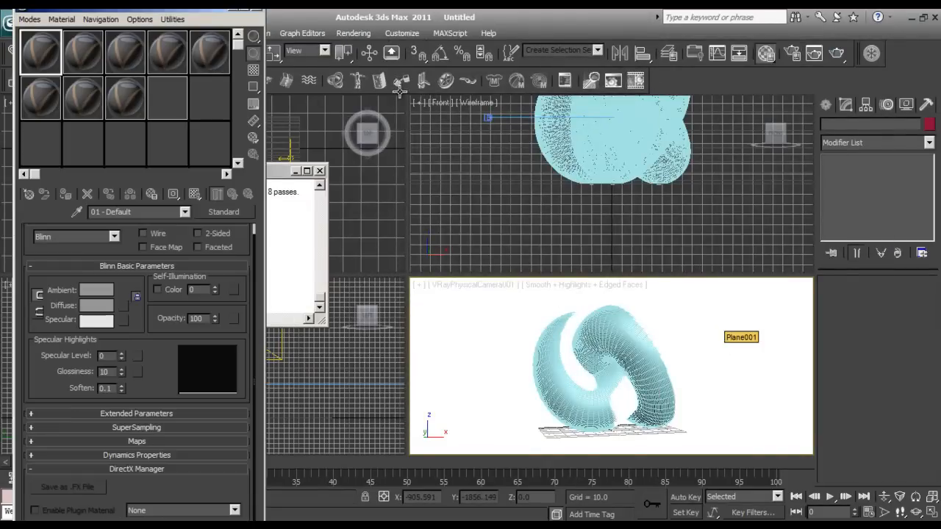
pyautogui.moveTo(167, 8); pyautogui.dragTo(355, 12)
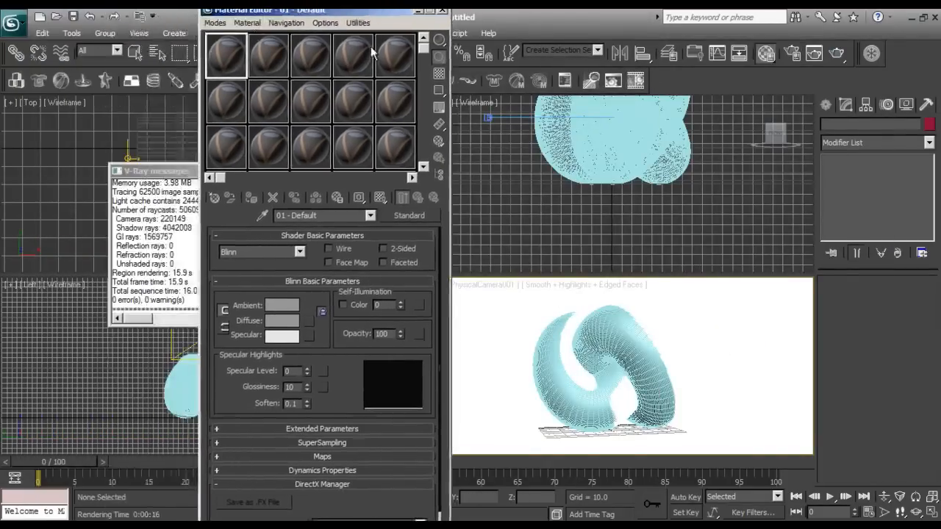
pyautogui.click(425, 212)
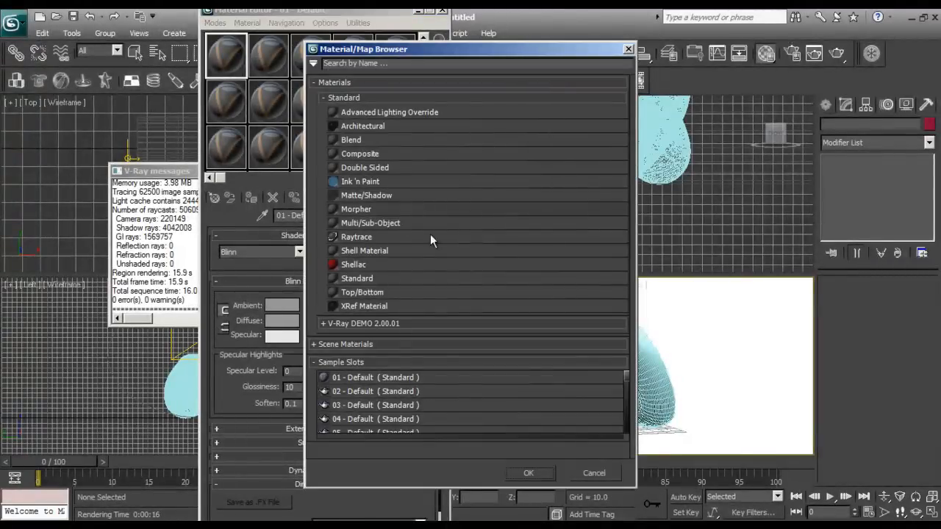
pyautogui.click(364, 323)
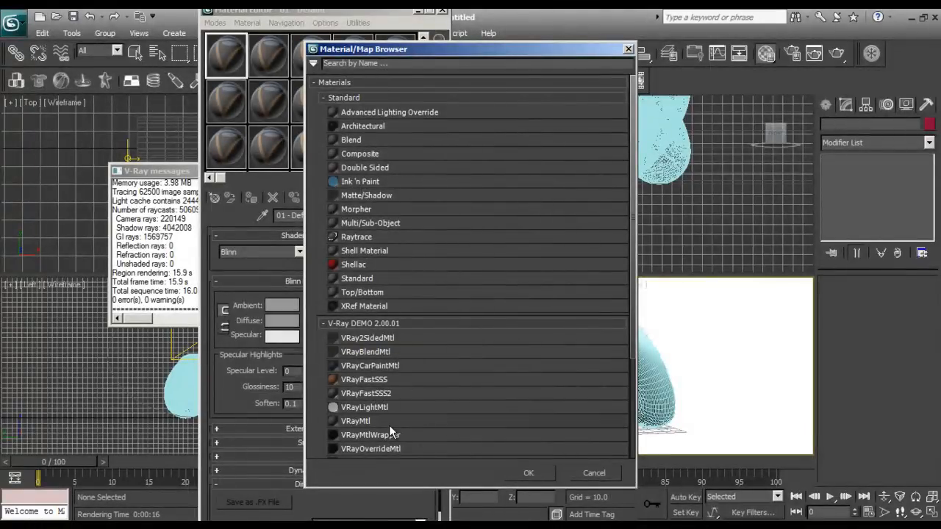
pyautogui.scroll(-3, 404, 338)
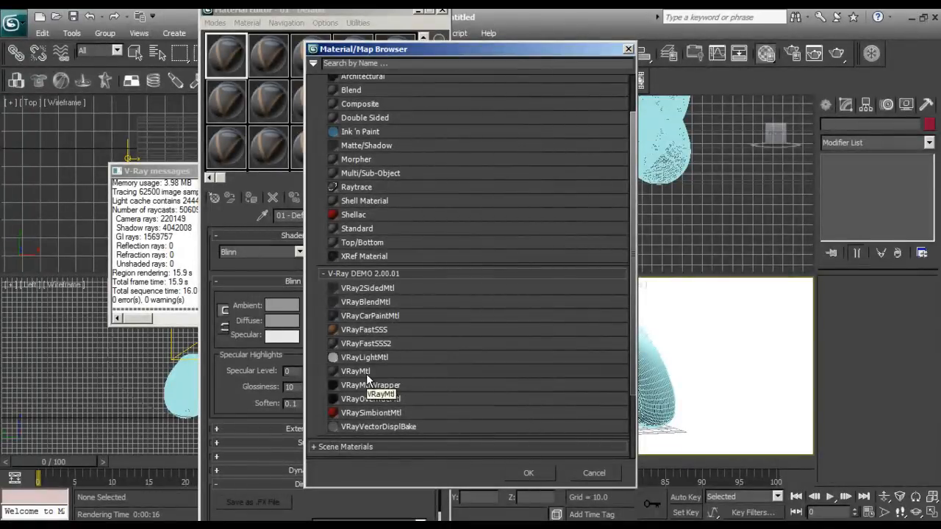
pyautogui.doubleClick(356, 371)
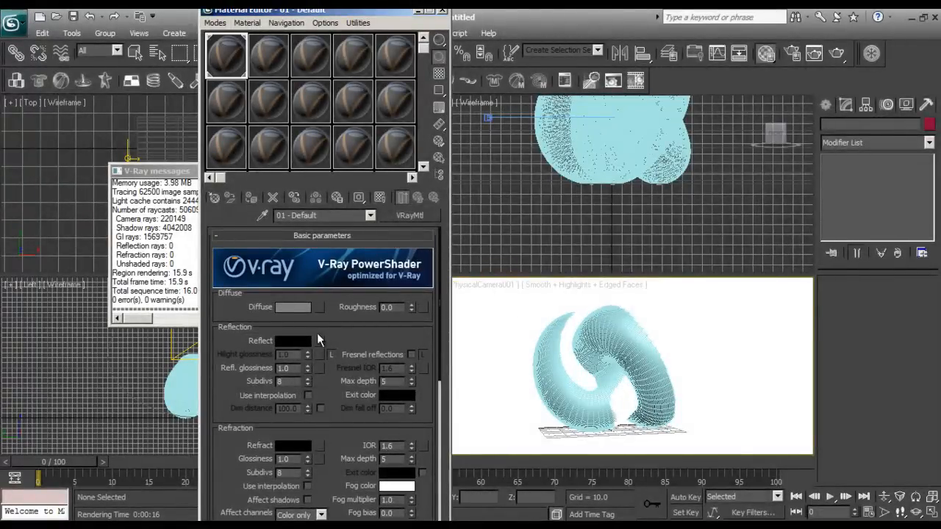
# Step: Lighten the VRayMtl's diffuse colour to a grey with value 221 and render the camera view
pyautogui.click(292, 307)
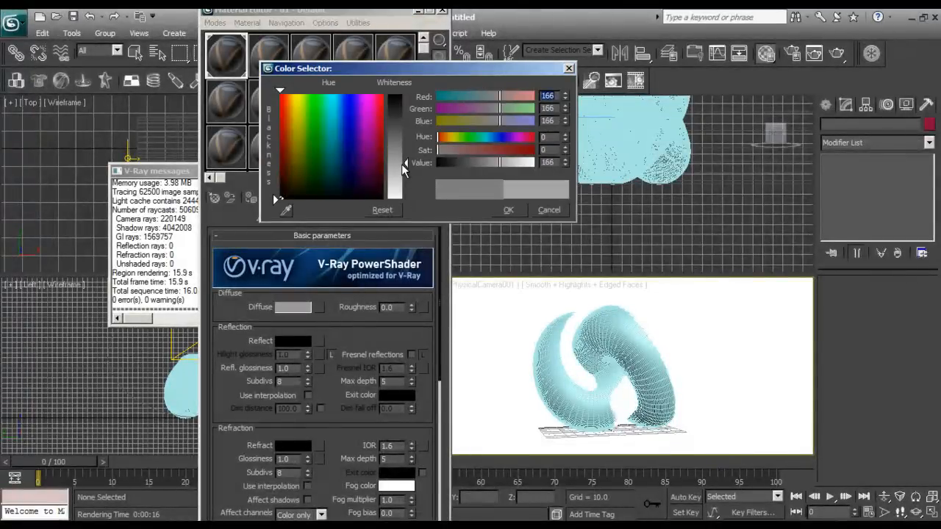
pyautogui.moveTo(401, 164); pyautogui.dragTo(403, 171)
pyautogui.click(507, 210)
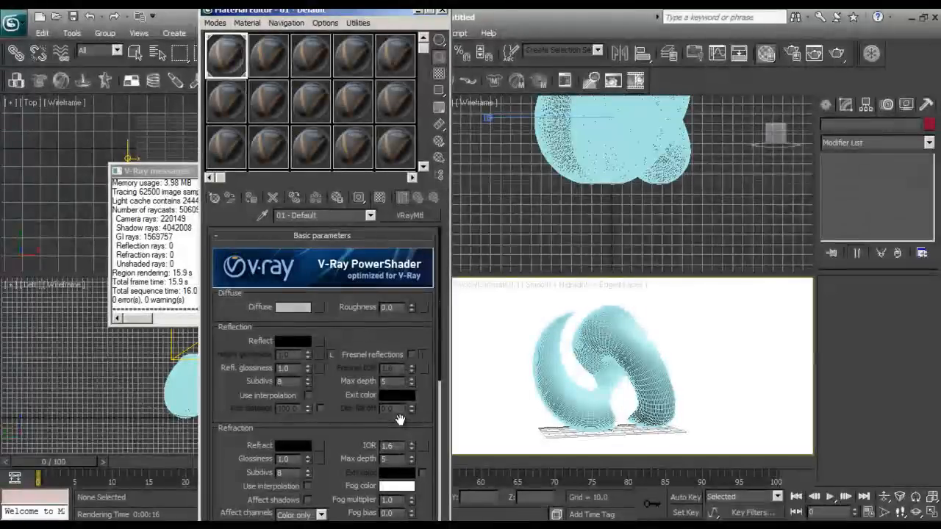
pyautogui.click(269, 57)
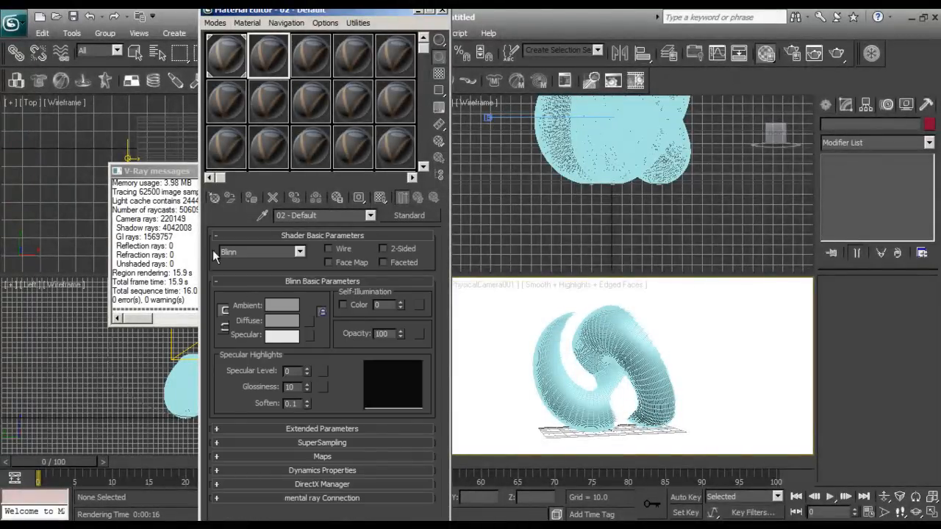
pyautogui.click(239, 57)
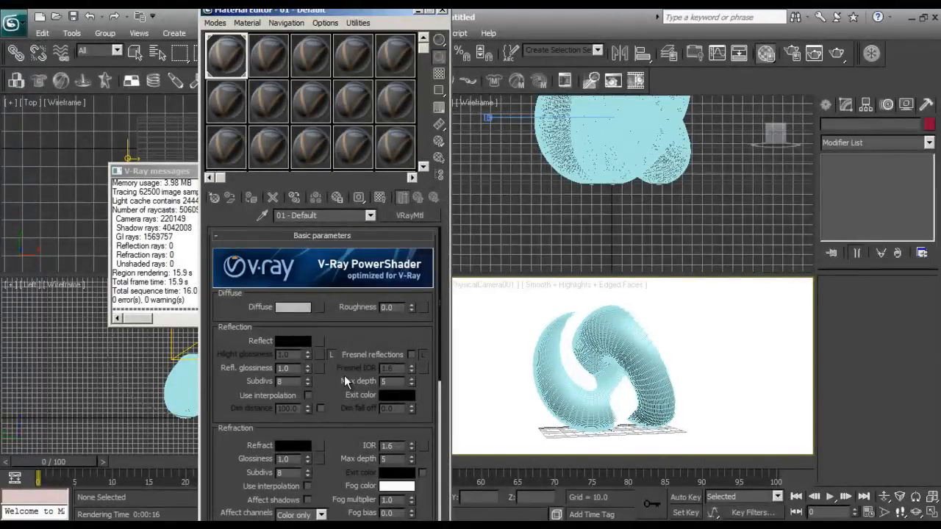
pyautogui.click(305, 307)
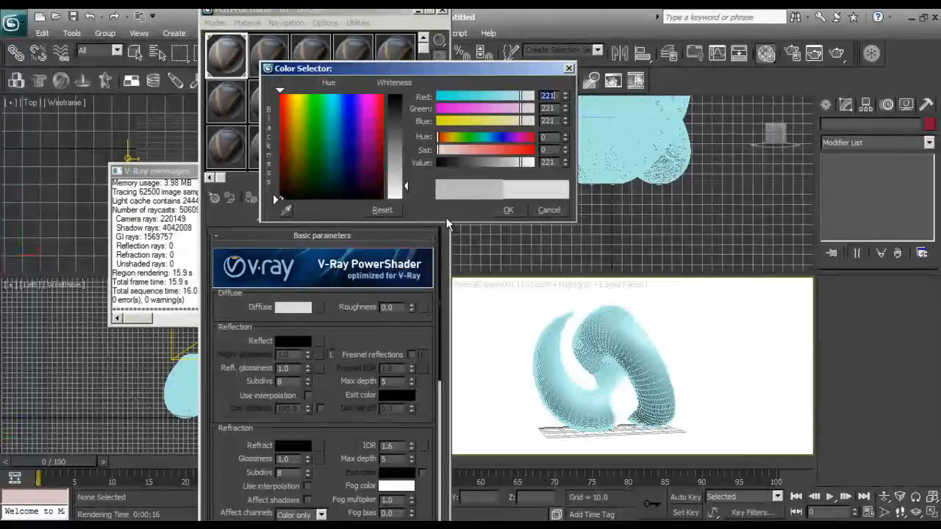
pyautogui.click(504, 212)
pyautogui.click(838, 53)
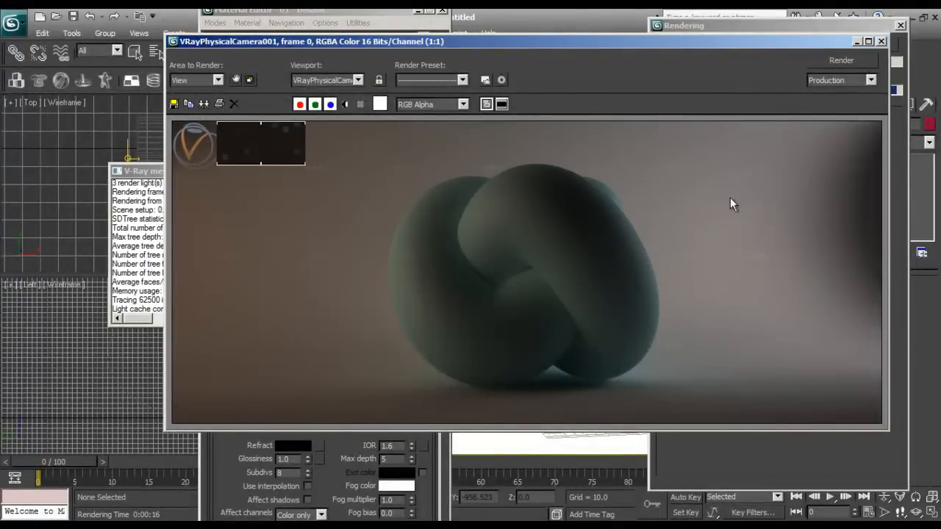
# Step: Reopen the last rendered image for review, and close it and the Material Editor
pyautogui.click(882, 42)
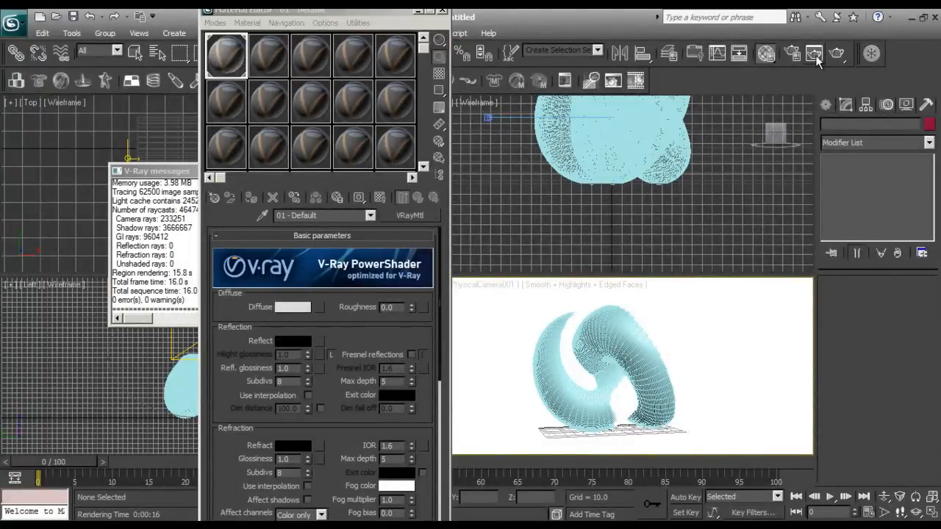
pyautogui.click(814, 54)
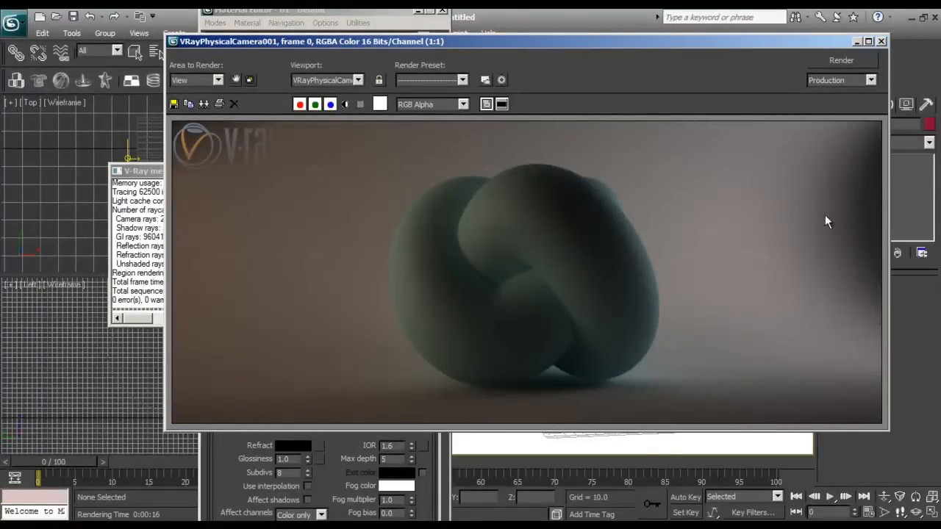
pyautogui.click(881, 41)
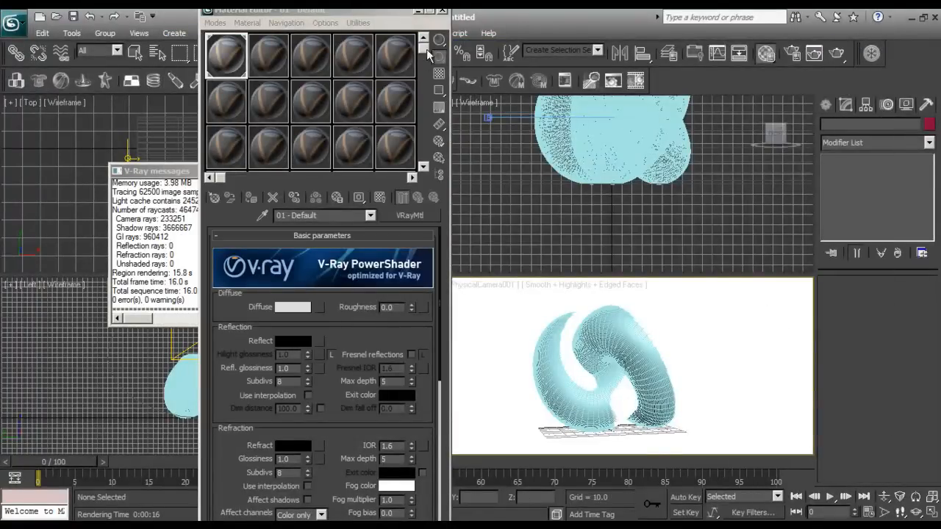
pyautogui.click(442, 11)
# Step: Move VRayLight002 outward along X in the top view to about 505 and render the camera view
pyautogui.click(291, 156)
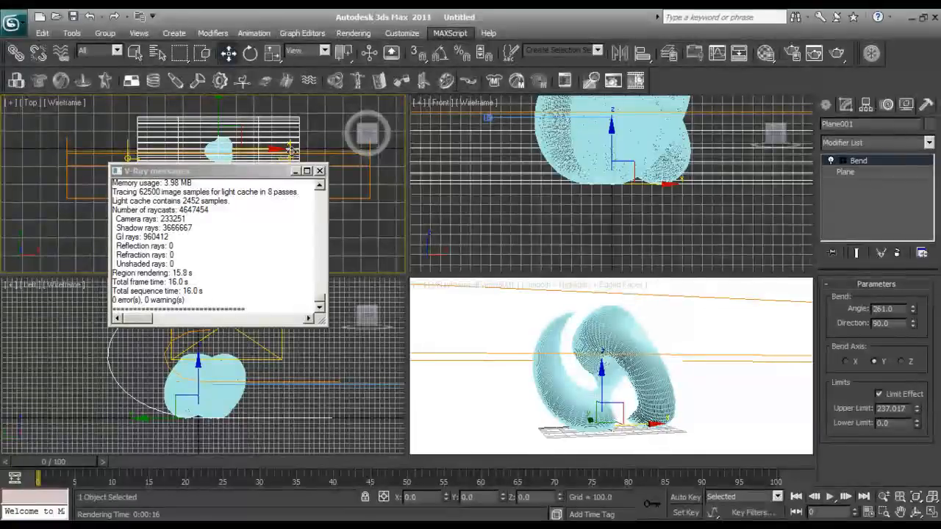
pyautogui.click(291, 161)
pyautogui.click(319, 171)
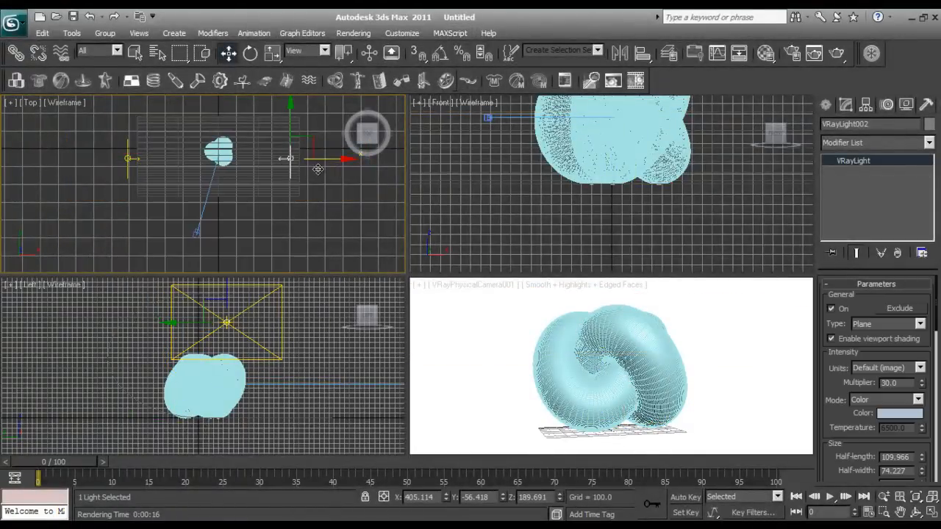
pyautogui.hotkey('shift', 'q')
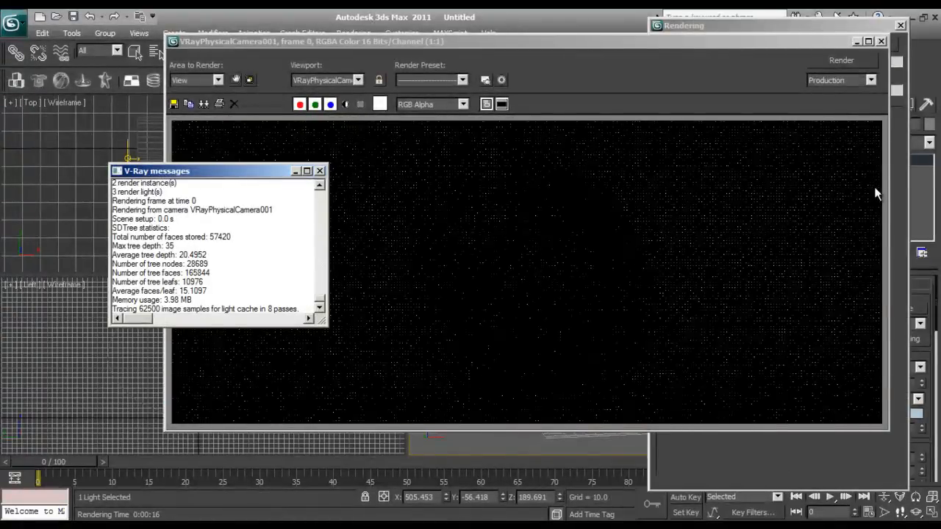
pyautogui.click(837, 170)
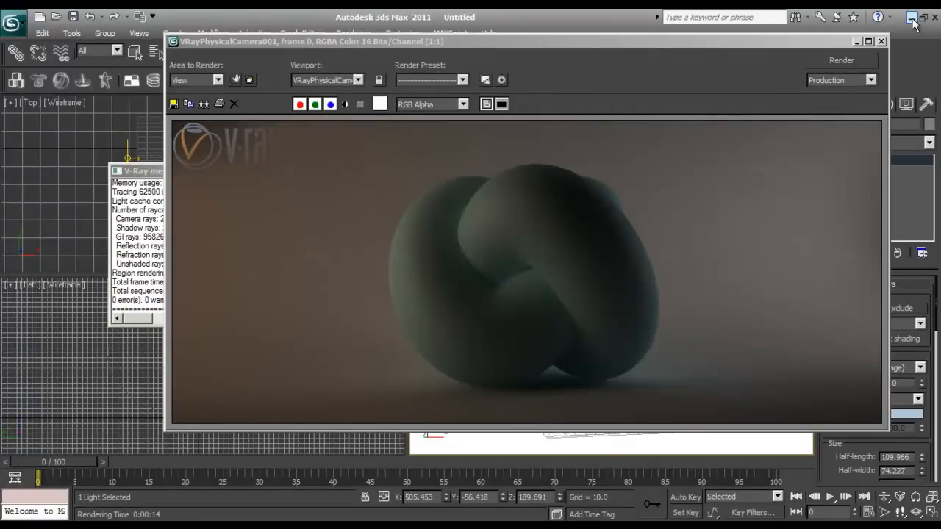
pyautogui.click(881, 42)
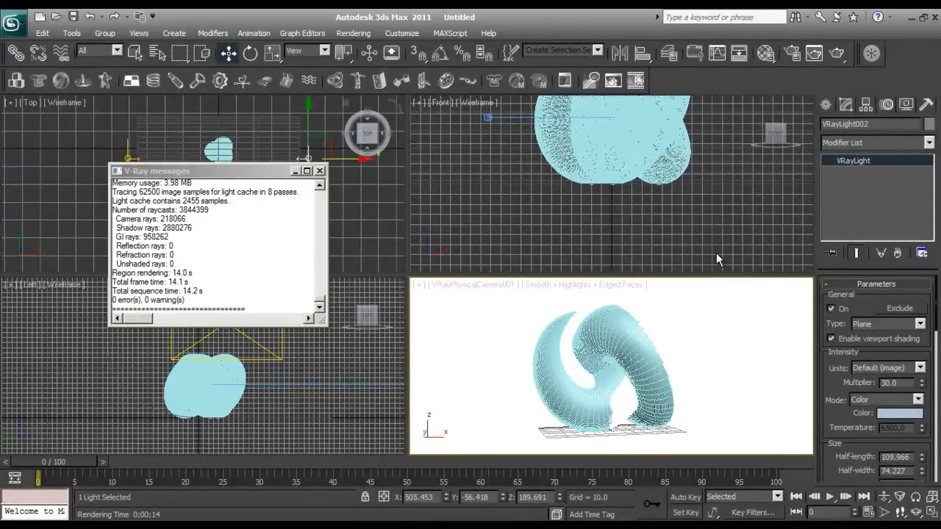
# Step: Assign the second material slot to the torus knot
pyautogui.press('m')
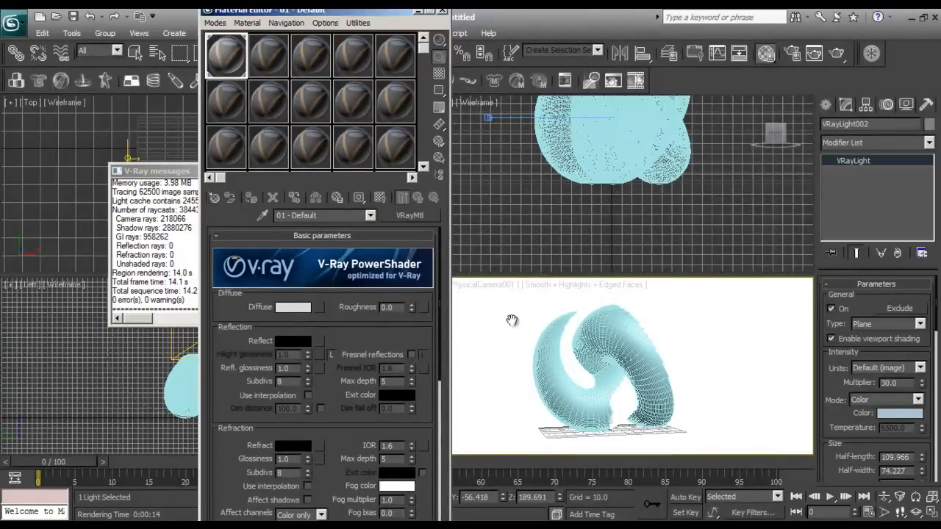
pyautogui.click(277, 57)
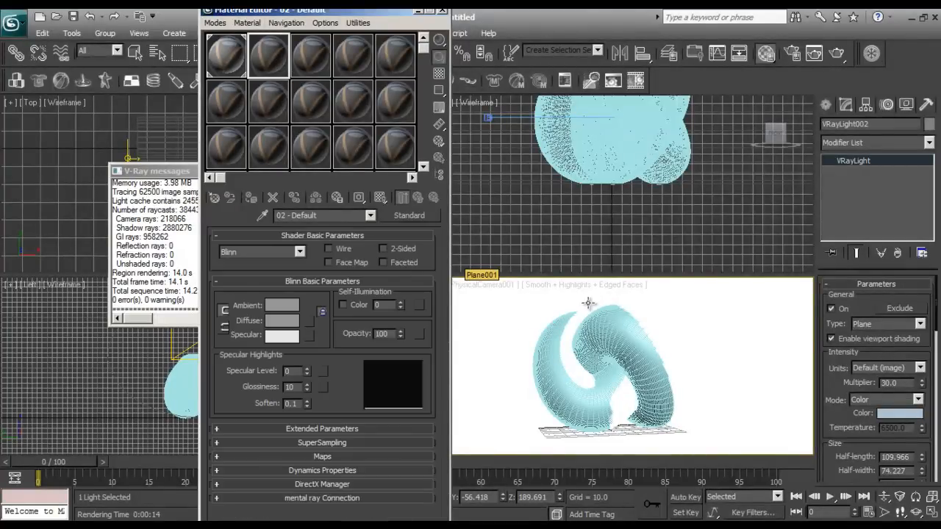
pyautogui.keyDown('alt'); pyautogui.moveTo(588, 303); pyautogui.dragTo(613, 326, button='middle'); pyautogui.keyUp('alt')
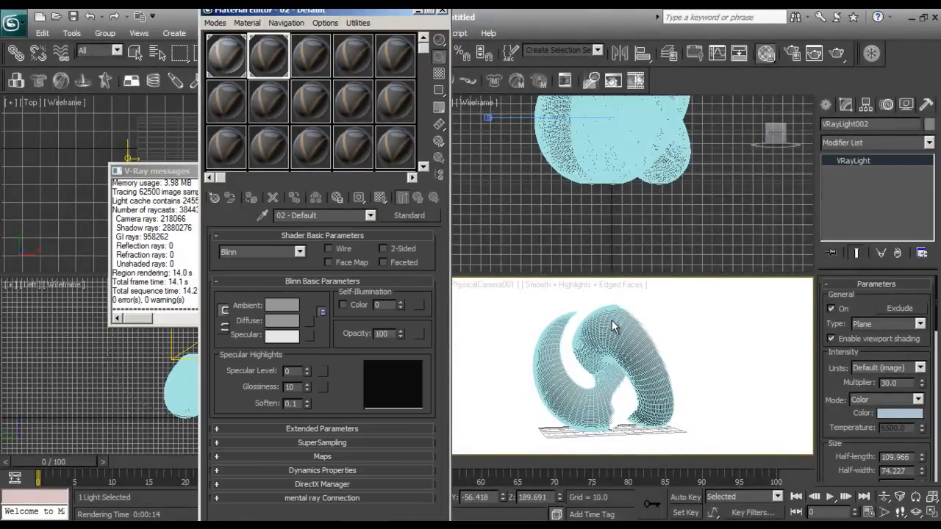
# Step: Open an enlarged preview of the torus knot's material and change its type from Standard to VRayMtl
pyautogui.click(437, 74)
pyautogui.doubleClick(272, 63)
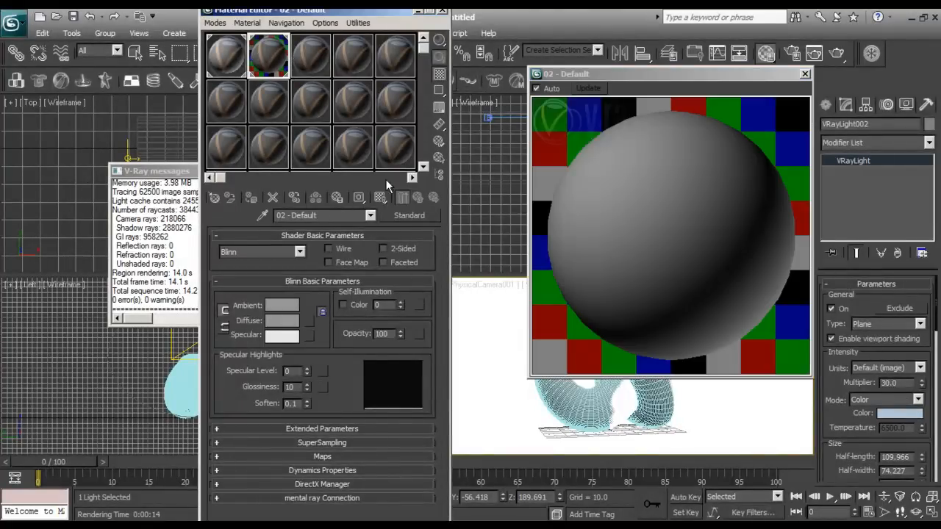
pyautogui.click(398, 217)
pyautogui.doubleClick(357, 371)
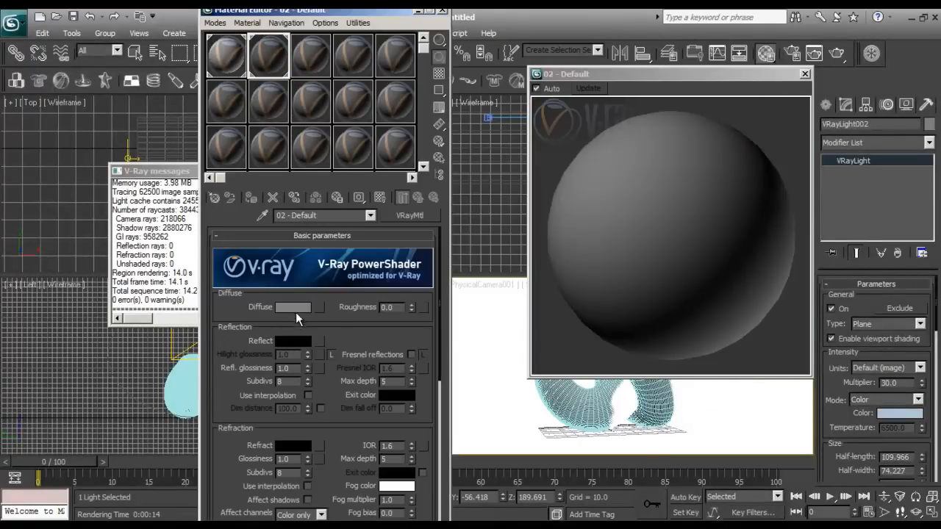
# Step: Set the torus knot material's diffuse colour to blue (red 89, green 168, blue 241) and render the camera view
pyautogui.click(297, 308)
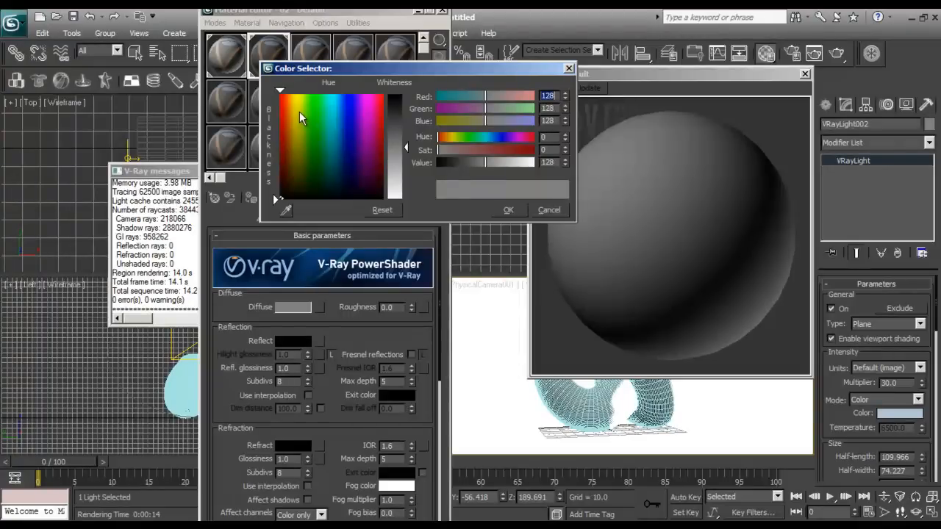
pyautogui.click(343, 107)
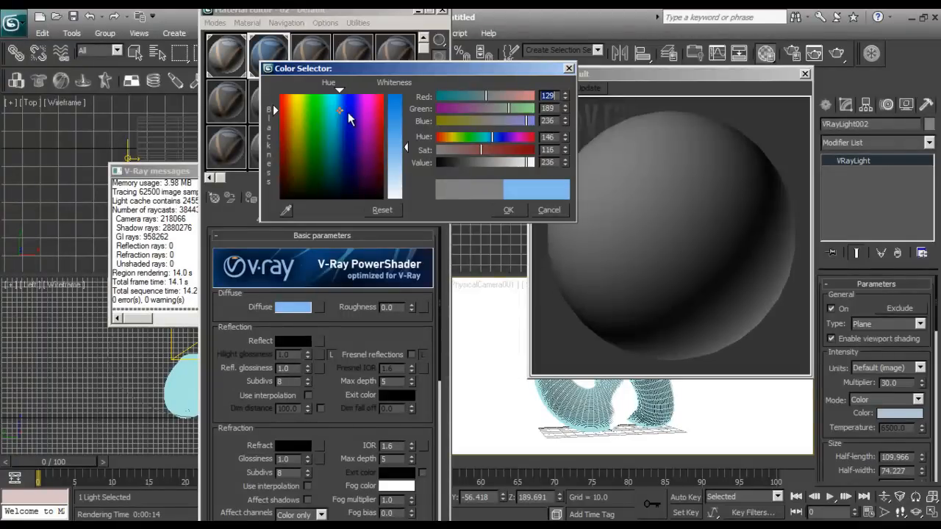
pyautogui.moveTo(405, 138); pyautogui.dragTo(405, 130)
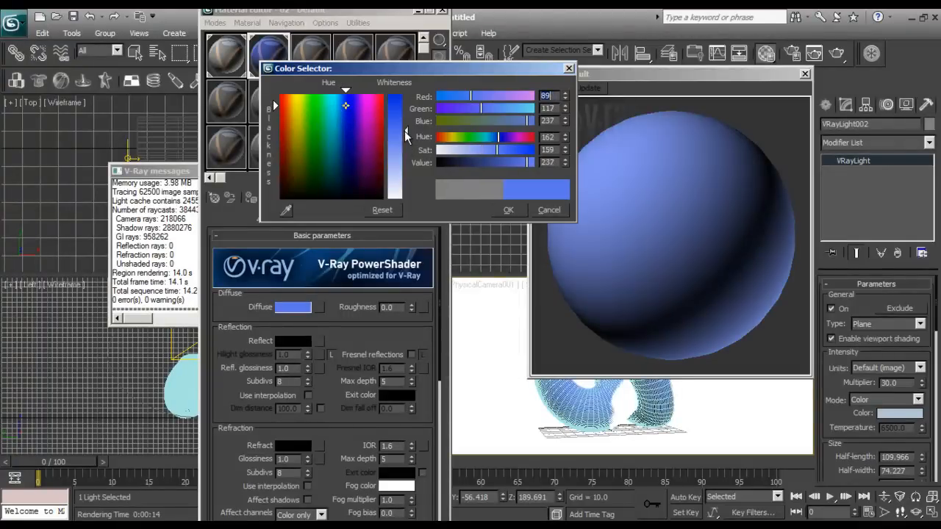
pyautogui.click(343, 108)
pyautogui.click(341, 104)
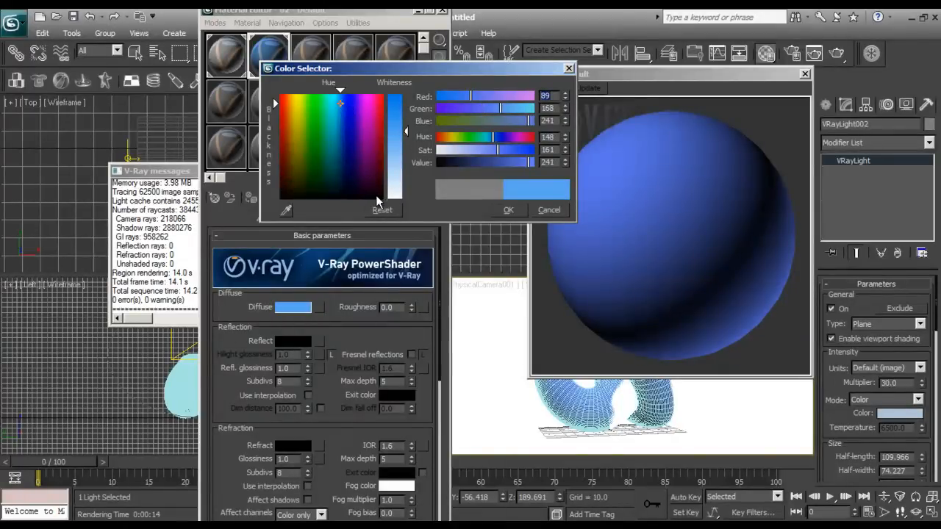
pyautogui.click(507, 211)
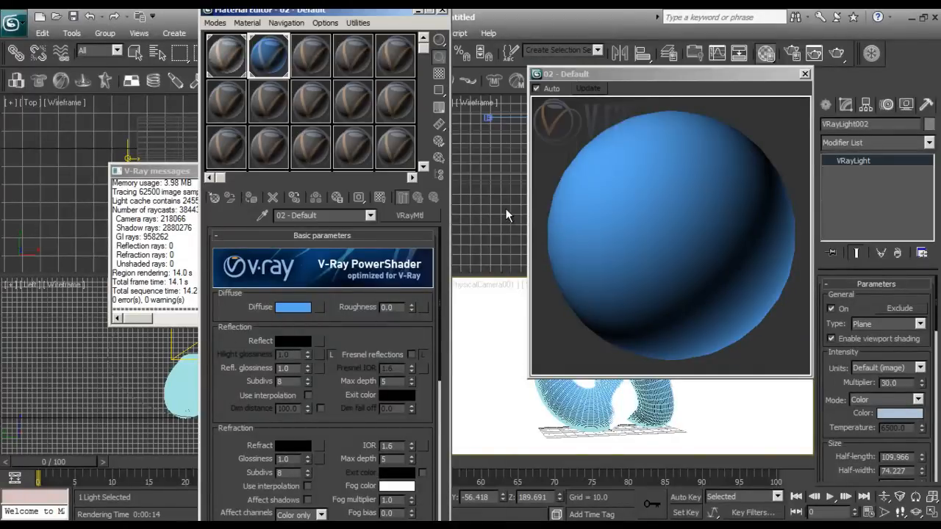
pyautogui.click(828, 55)
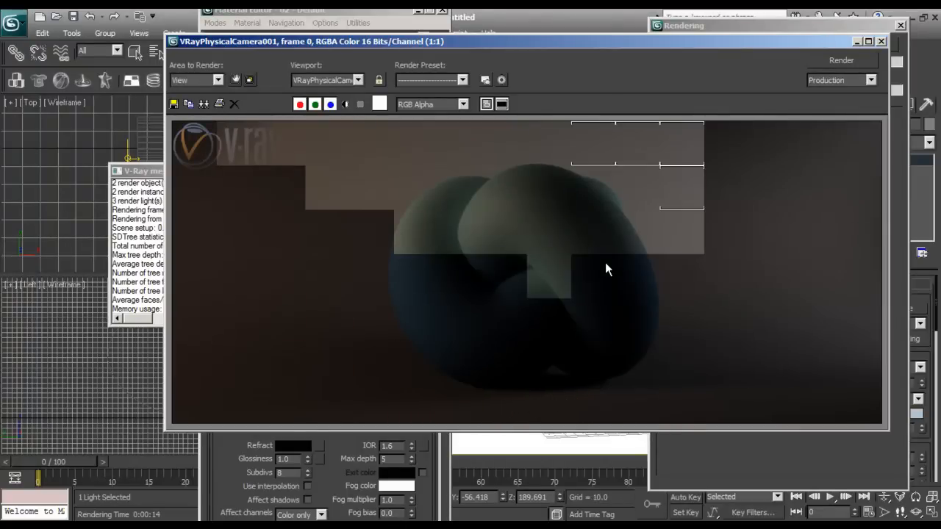
pyautogui.click(881, 41)
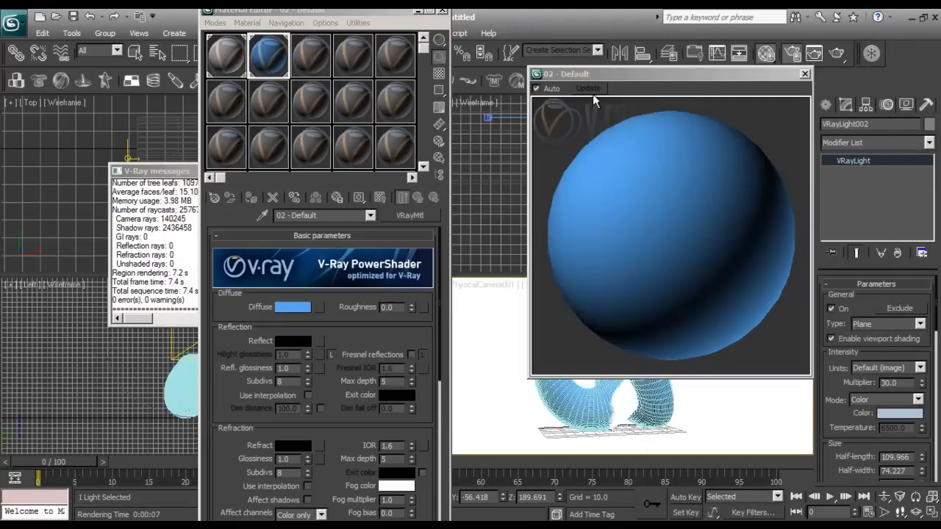
# Step: Turn on indirect illumination and set the irradiance map preset to Very low with its calculation phase shown
pyautogui.press('F10')
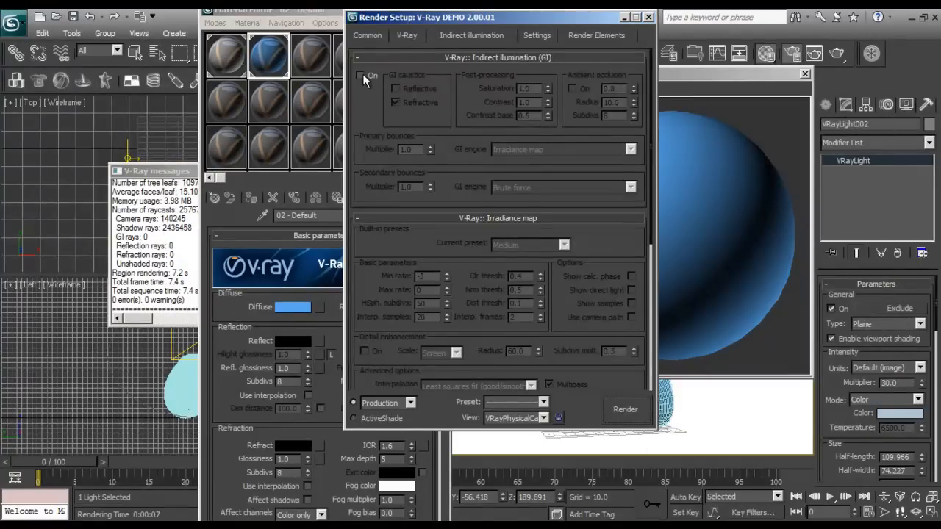
pyautogui.click(361, 75)
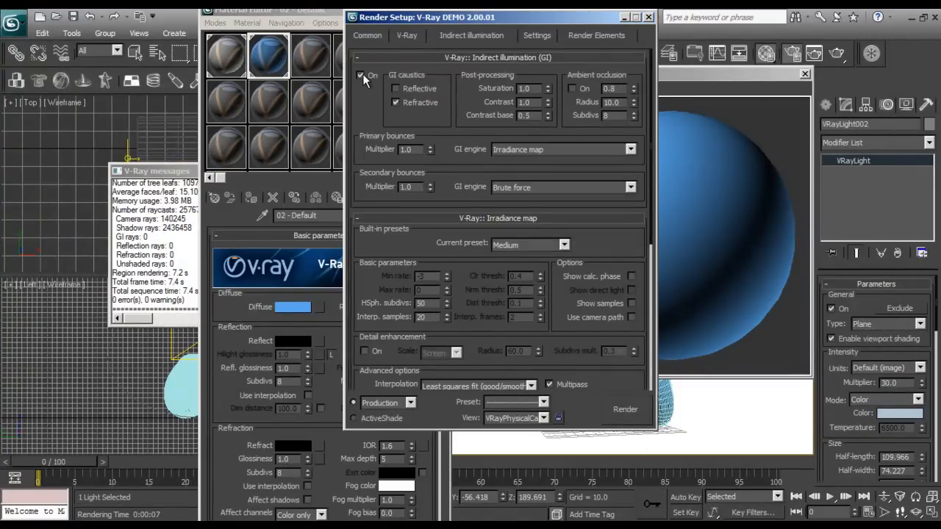
pyautogui.click(547, 246)
pyautogui.click(550, 267)
pyautogui.click(631, 276)
# Step: Set the GI engine for secondary bounces to Light cache
pyautogui.moveTo(621, 256); pyautogui.dragTo(619, 113)
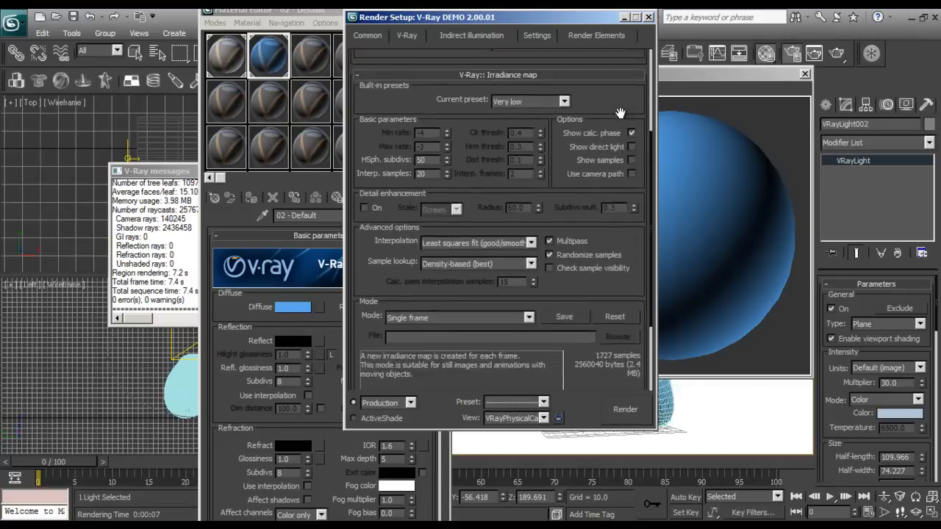
pyautogui.scroll(5, 588, 162)
pyautogui.click(570, 184)
pyautogui.click(622, 215)
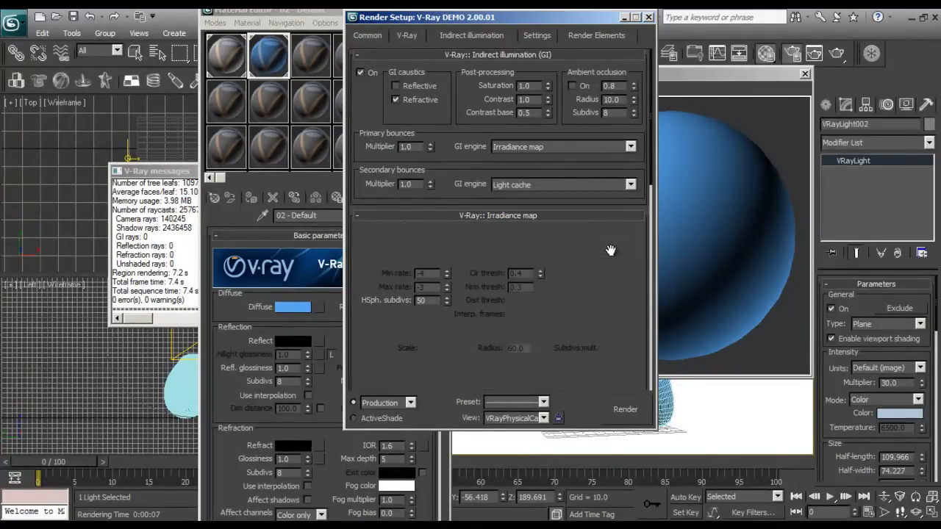
# Step: Set the light cache subdivisions to 250 with its calculation phase shown, and render the camera view
pyautogui.scroll(-5, 610, 251)
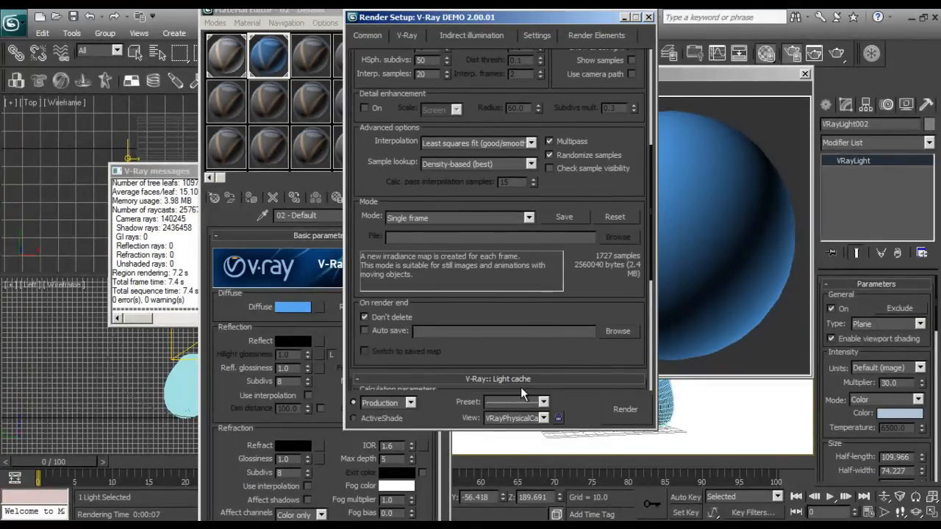
pyautogui.scroll(-3, 573, 321)
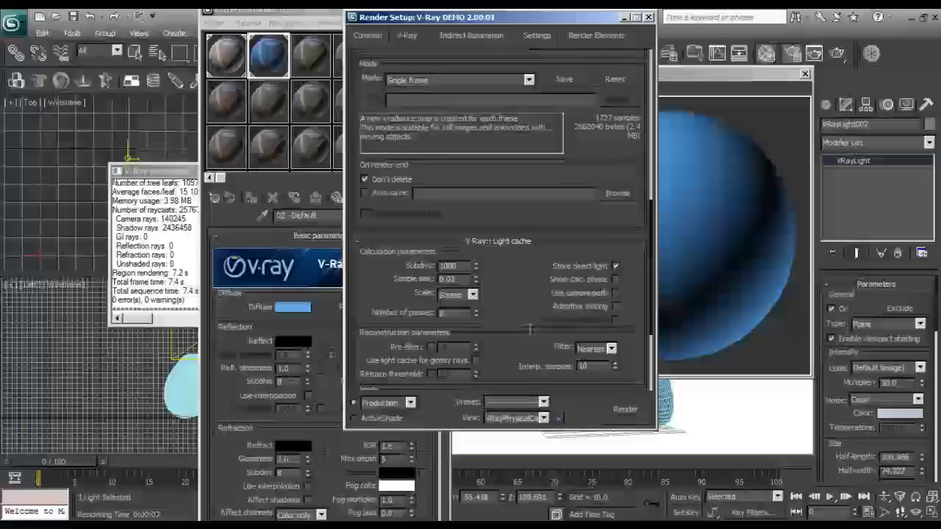
pyautogui.doubleClick(444, 265)
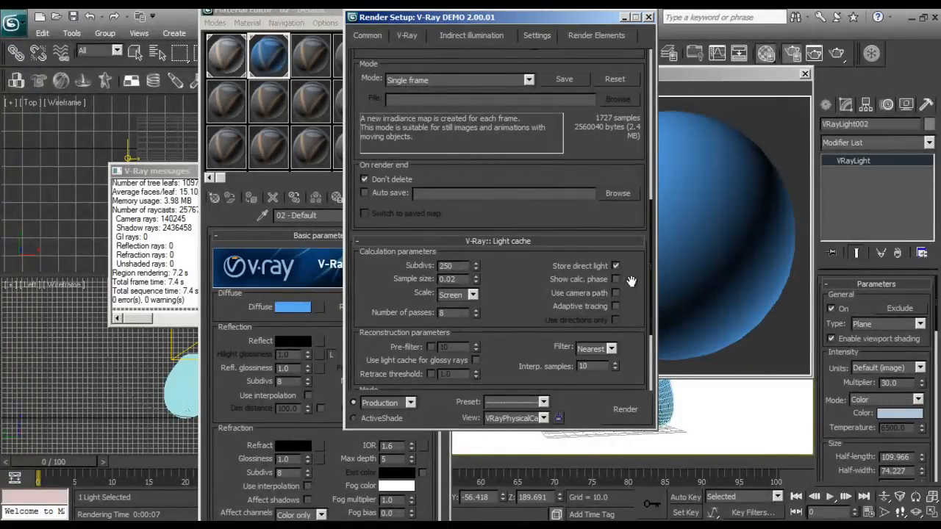
pyautogui.click(621, 409)
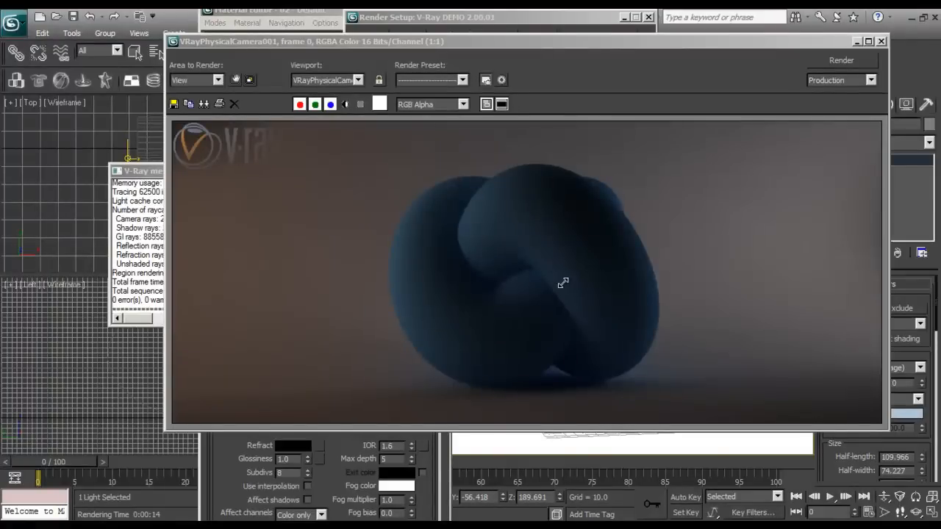
pyautogui.click(881, 41)
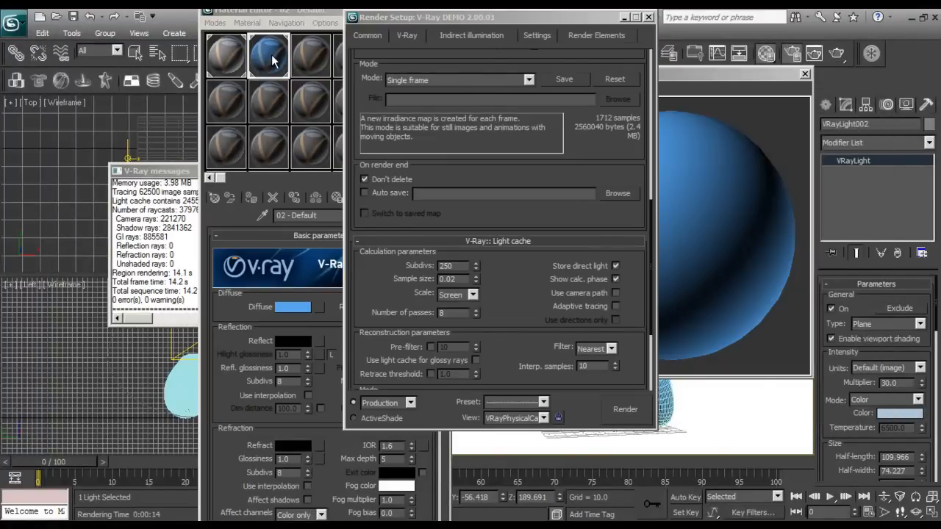
pyautogui.click(648, 16)
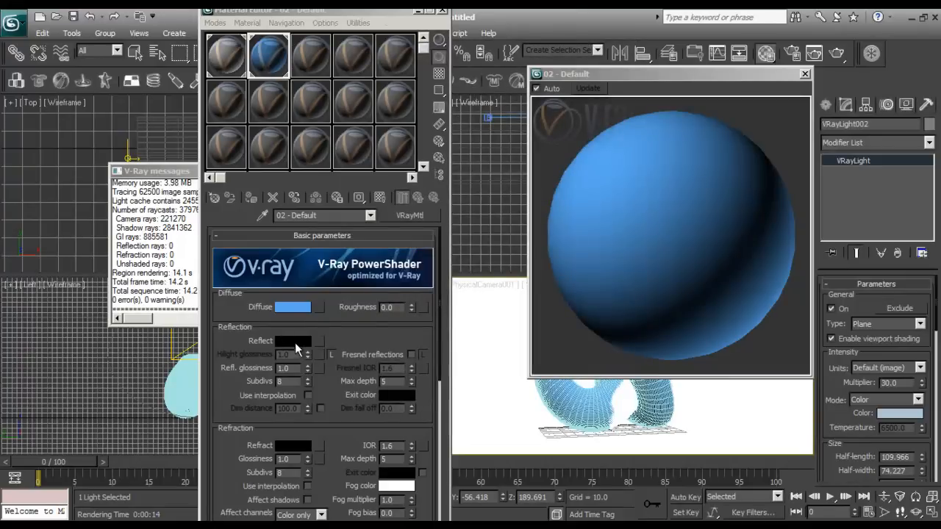
# Step: Lighten the blue VRayMtl's reflection colour from black to a dark grey
pyautogui.click(302, 340)
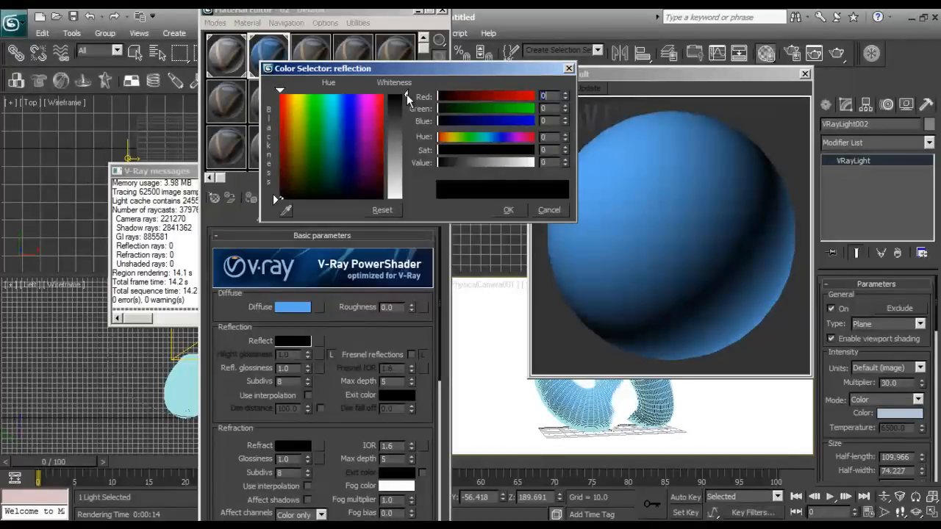
pyautogui.moveTo(407, 94); pyautogui.dragTo(407, 132)
pyautogui.click(508, 210)
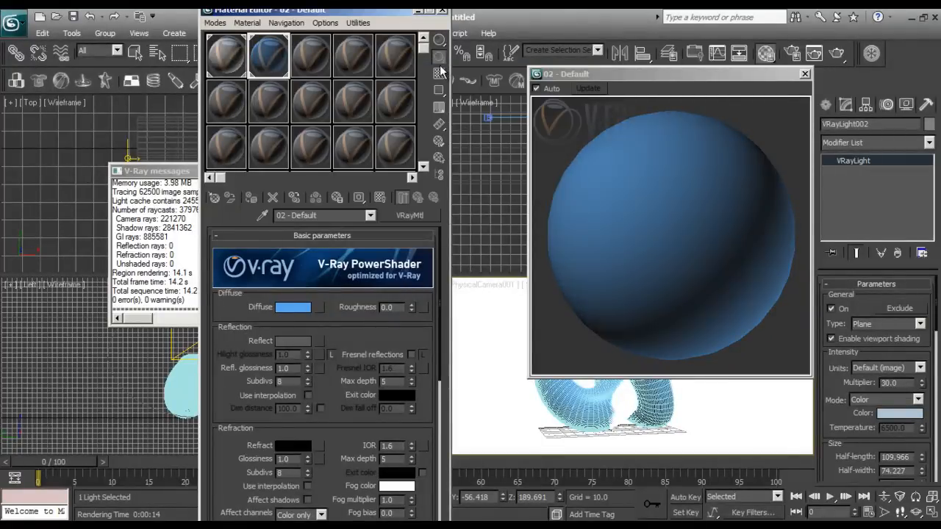
# Step: Set the blue material's reflection glossiness to 0.78 using a checkered preview background, and shrink the enlarged preview
pyautogui.click(438, 75)
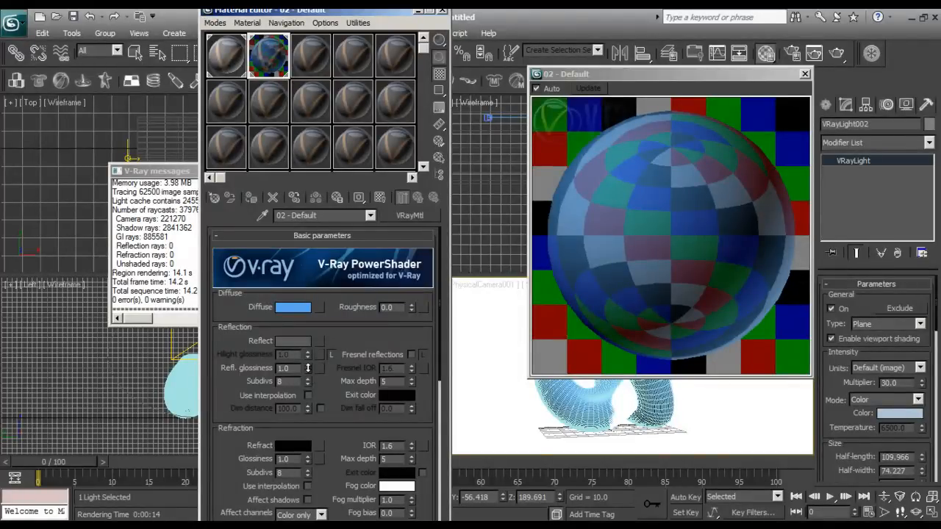
pyautogui.moveTo(307, 369); pyautogui.dragTo(309, 374)
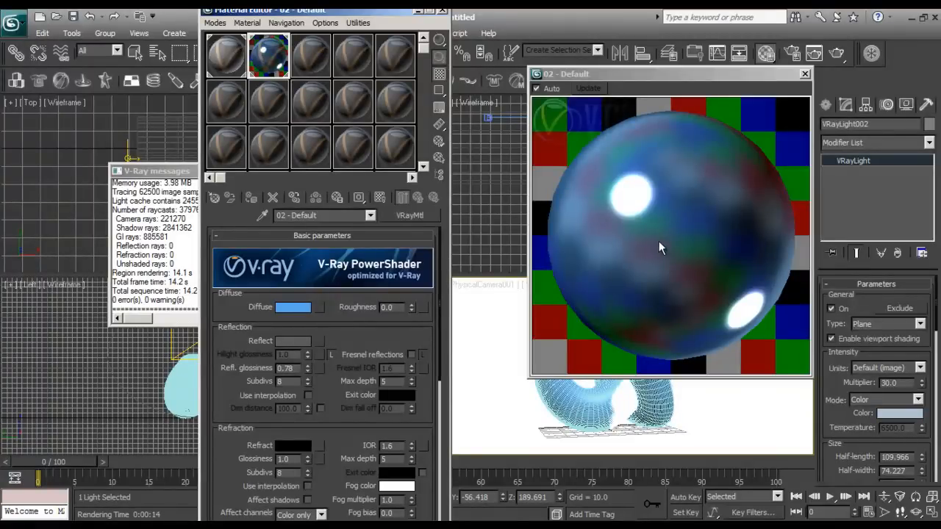
pyautogui.moveTo(809, 376); pyautogui.dragTo(630, 195)
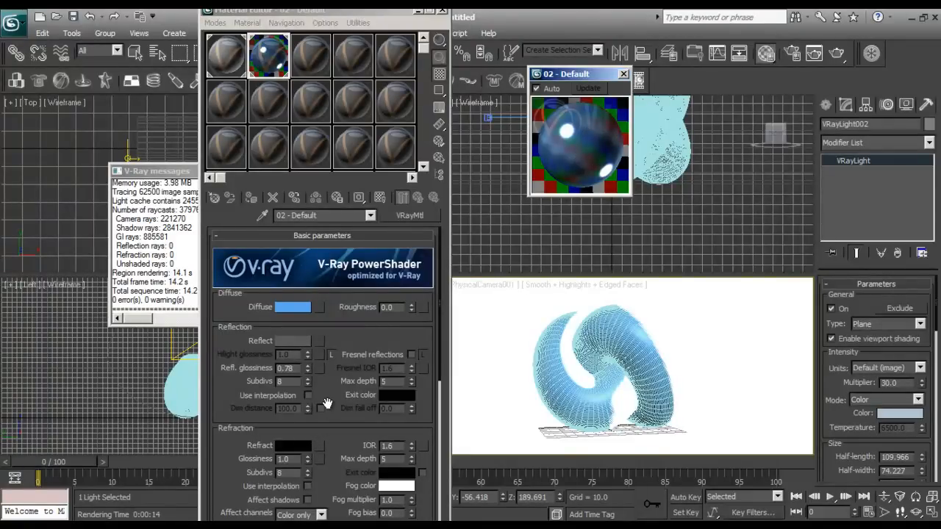
# Step: Try Fresnel reflections on the blue material, turn them off again, and darken its reflection colour to a value of 40
pyautogui.click(412, 355)
pyautogui.click(412, 355)
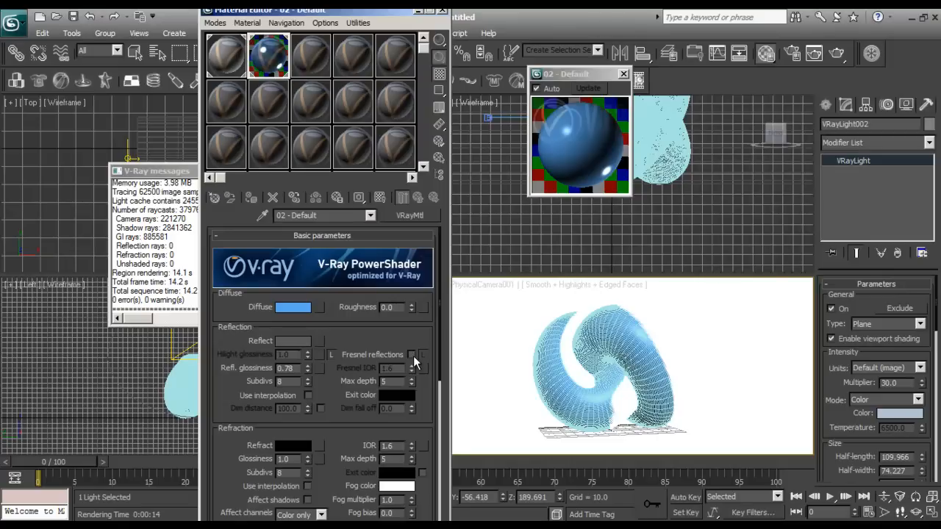
pyautogui.click(293, 340)
pyautogui.moveTo(404, 120); pyautogui.dragTo(403, 110)
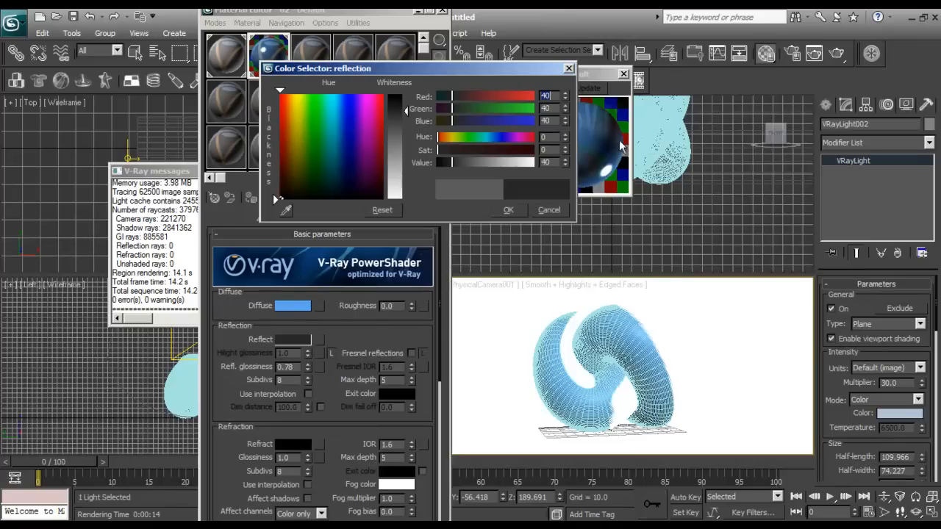
pyautogui.click(508, 209)
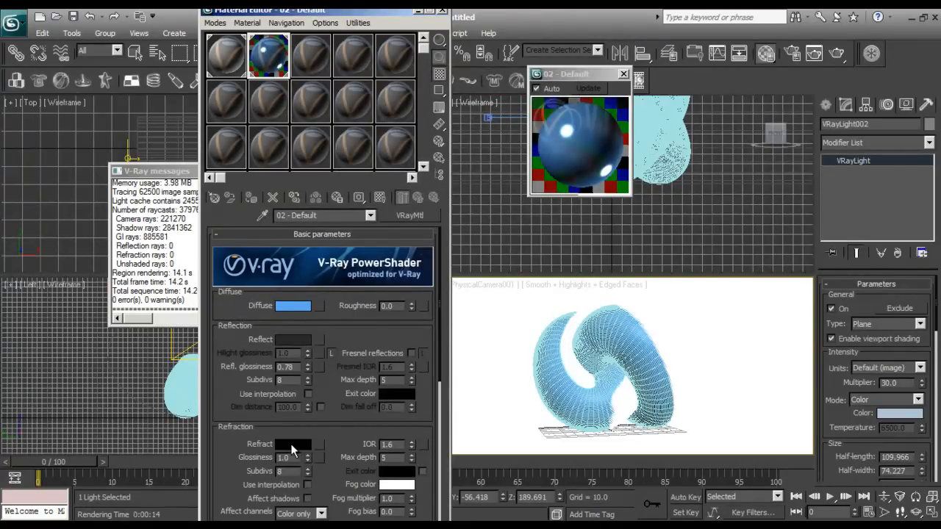
# Step: Set the blue material's refraction colour to a dark grey with value 29 and its refraction glossiness to 0.7
pyautogui.click(293, 446)
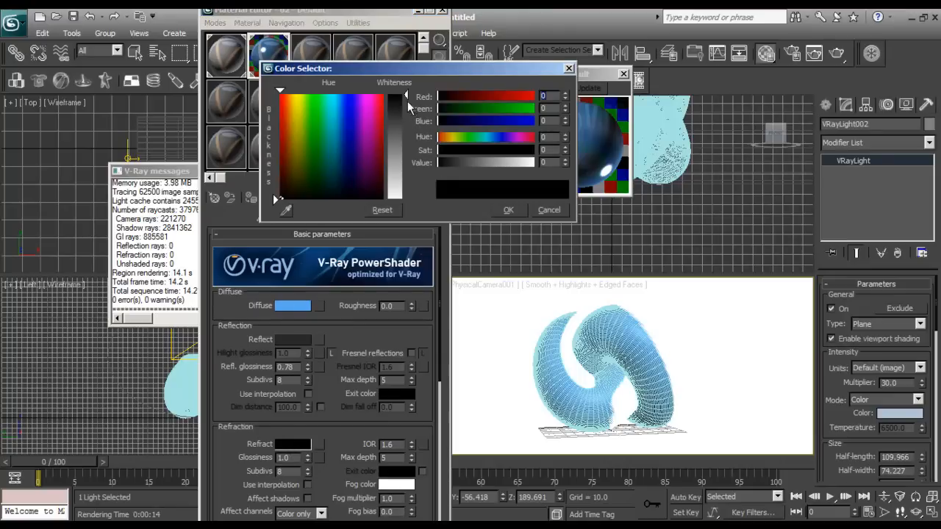
pyautogui.moveTo(408, 94); pyautogui.dragTo(405, 106)
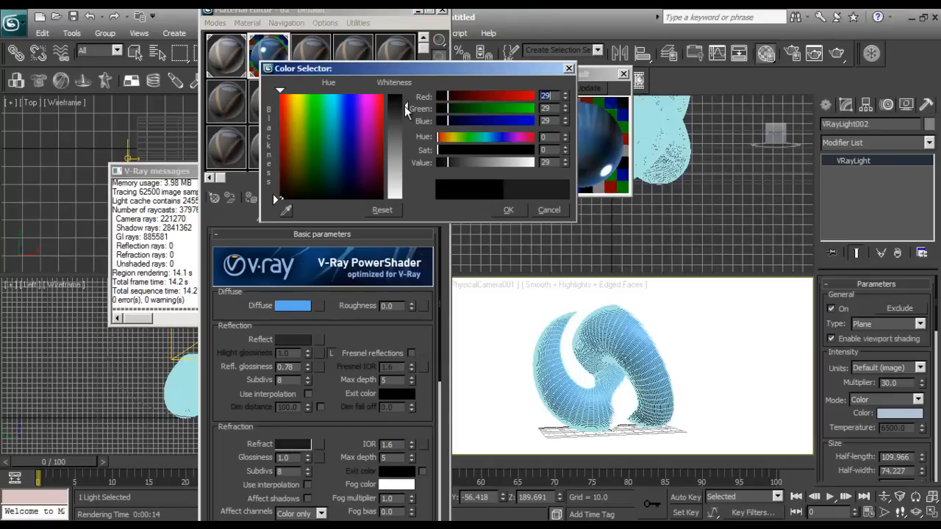
pyautogui.click(508, 210)
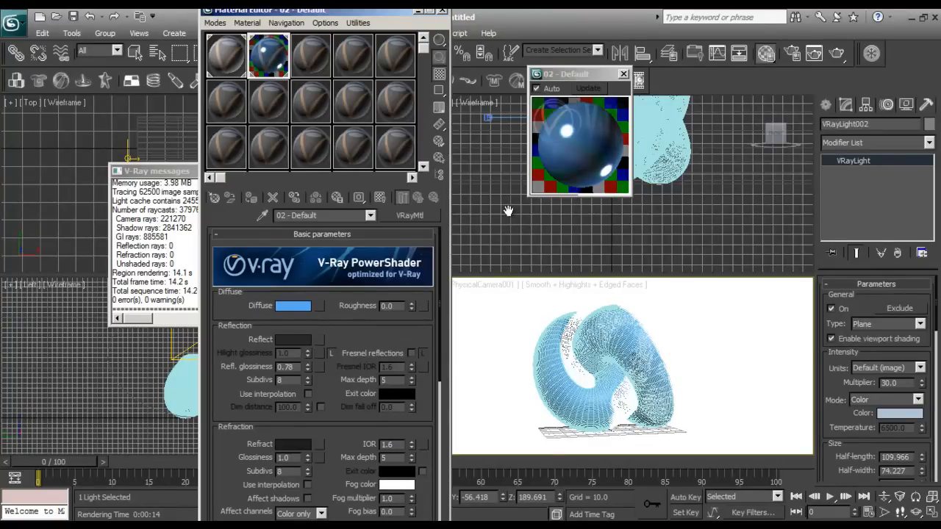
pyautogui.doubleClick(295, 459)
pyautogui.write('0.7')
pyautogui.press('Return')
# Step: Examine the blue material in an enlarged sample preview, then shrink and close the preview window
pyautogui.moveTo(336, 438); pyautogui.dragTo(346, 374)
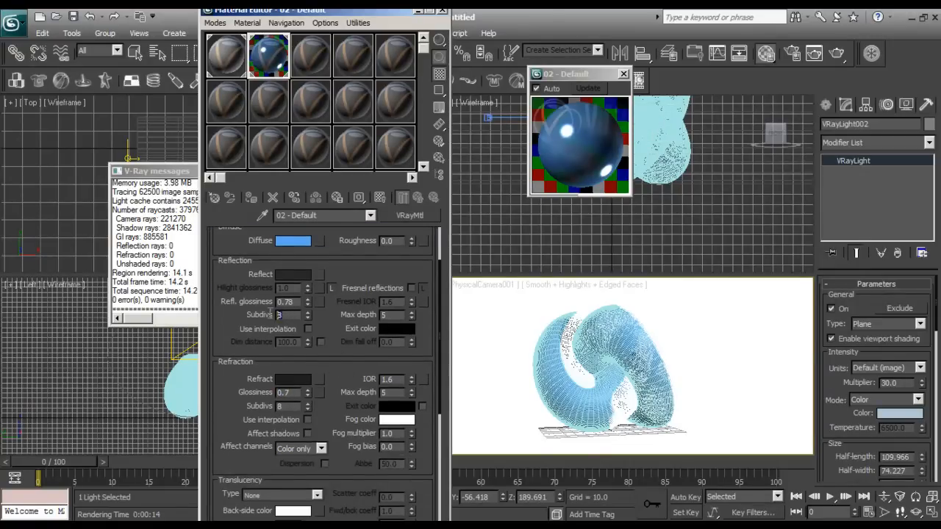
pyautogui.doubleClick(292, 406)
pyautogui.click(340, 386)
pyautogui.moveTo(624, 197); pyautogui.dragTo(859, 425)
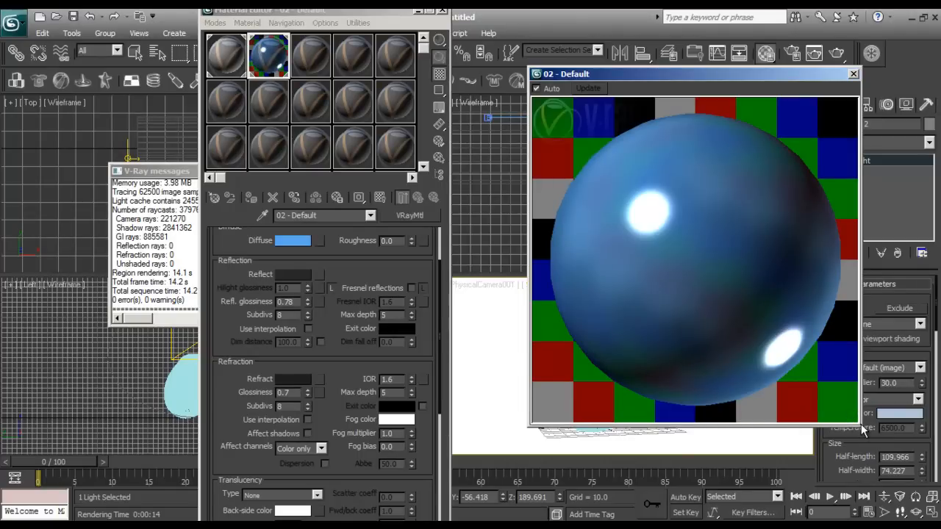
pyautogui.click(853, 75)
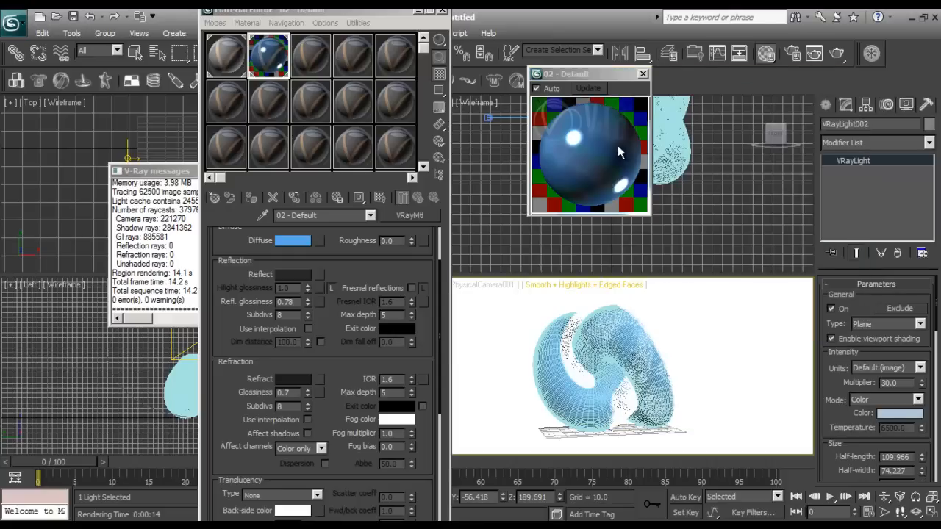
pyautogui.click(642, 74)
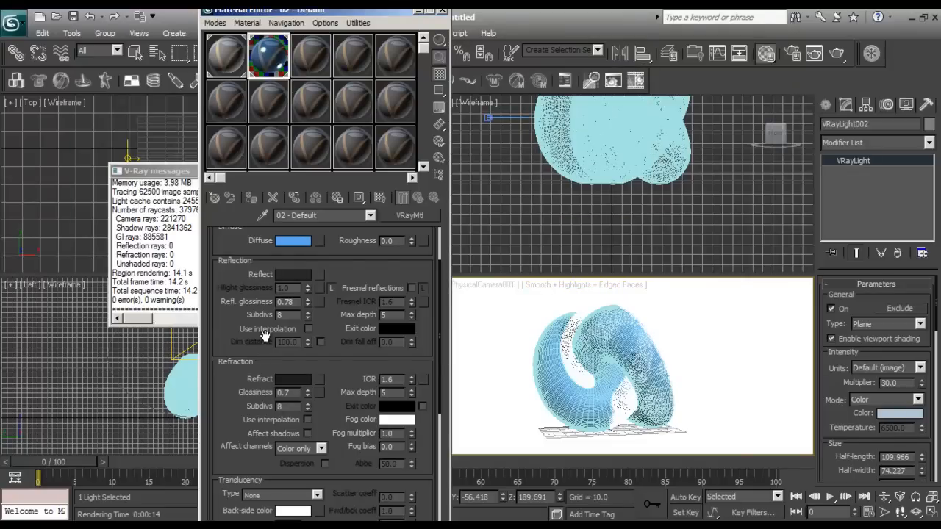
pyautogui.moveTo(291, 316); pyautogui.dragTo(145, 336)
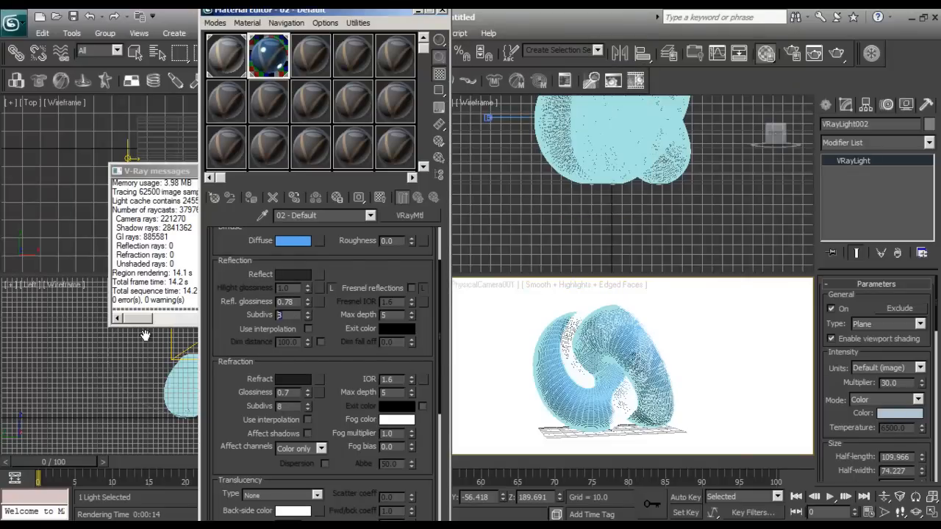
pyautogui.moveTo(344, 407); pyautogui.dragTo(353, 303)
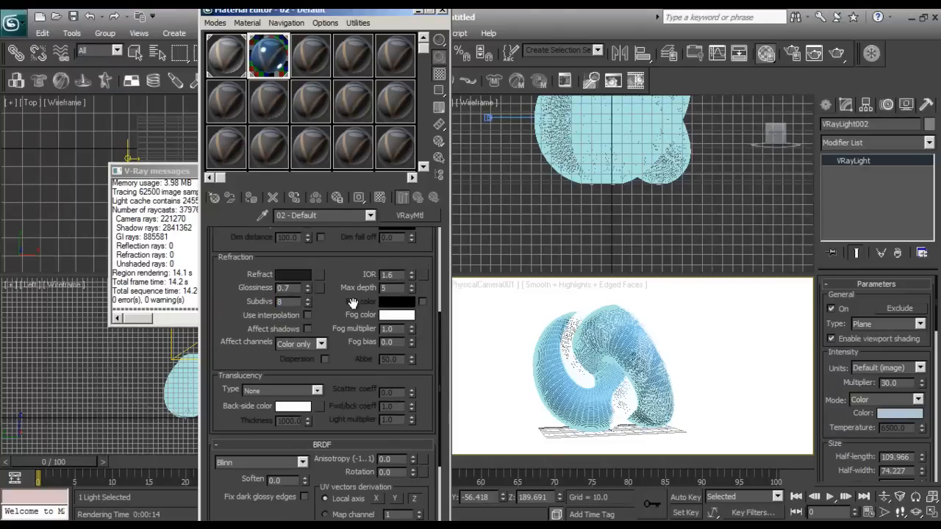
pyautogui.click(282, 391)
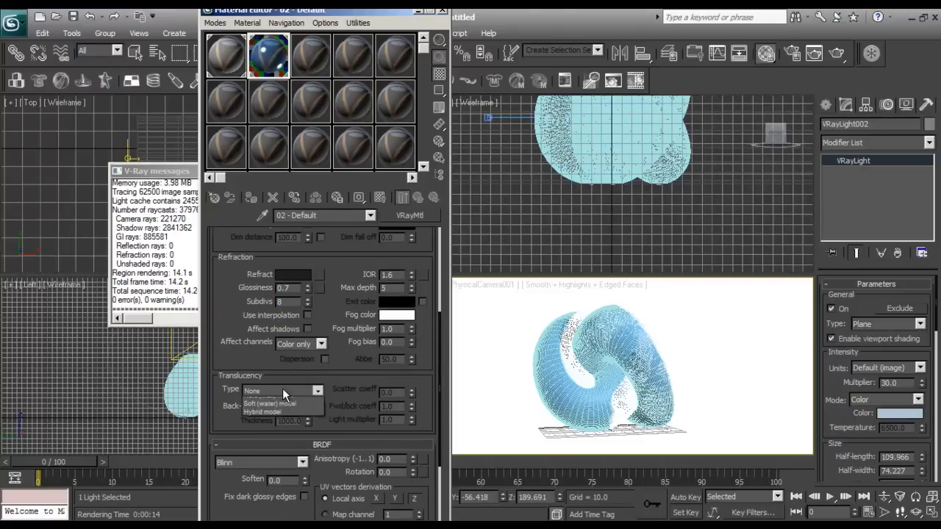
pyautogui.click(282, 389)
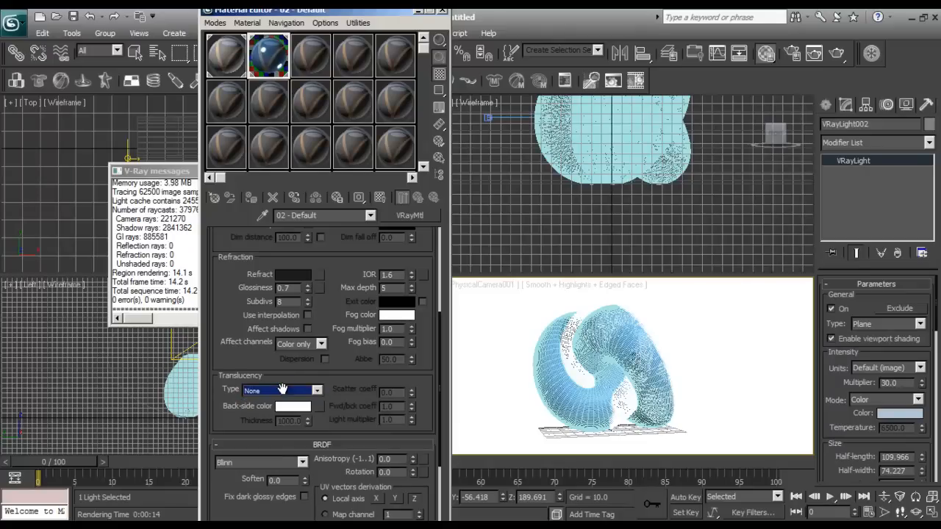
pyautogui.moveTo(259, 346); pyautogui.dragTo(259, 211)
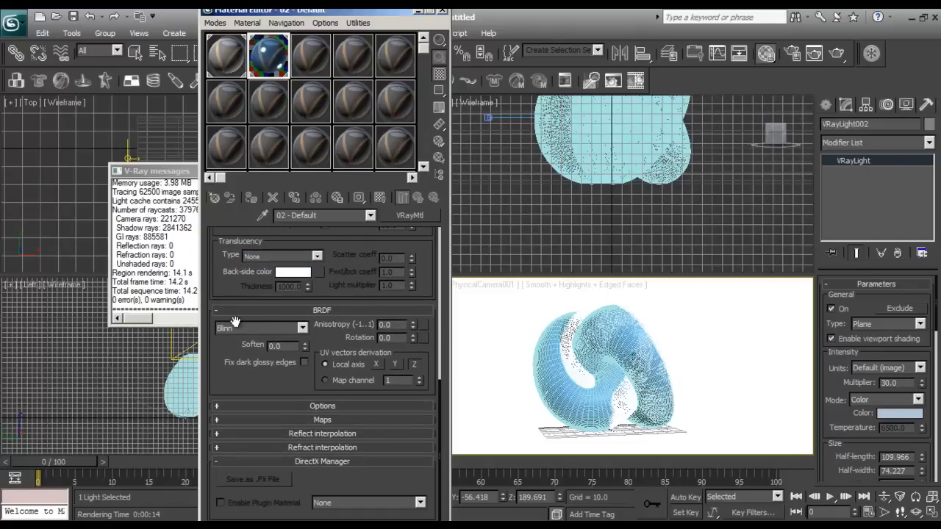
pyautogui.moveTo(272, 384); pyautogui.dragTo(291, 186)
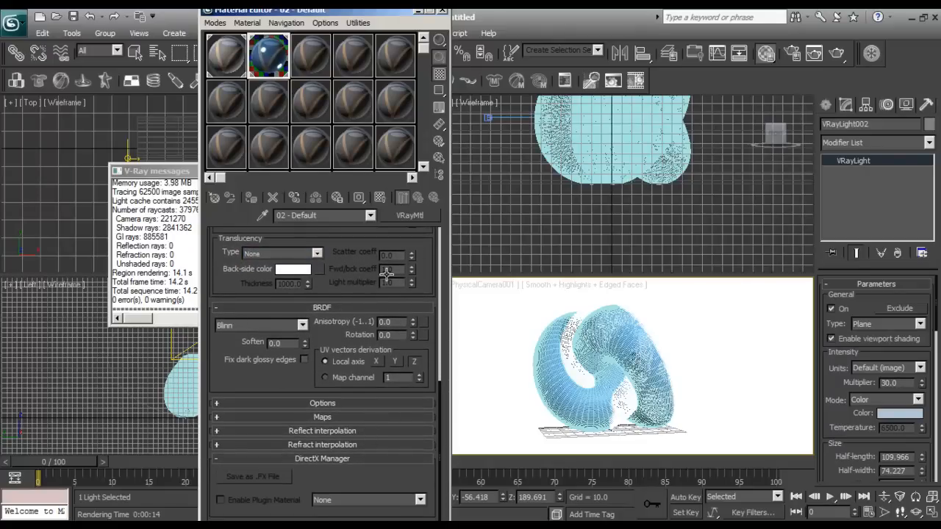
# Step: Render the physical camera view with the refractive blue material and close the rendered frame
pyautogui.click(686, 364)
pyautogui.click(838, 55)
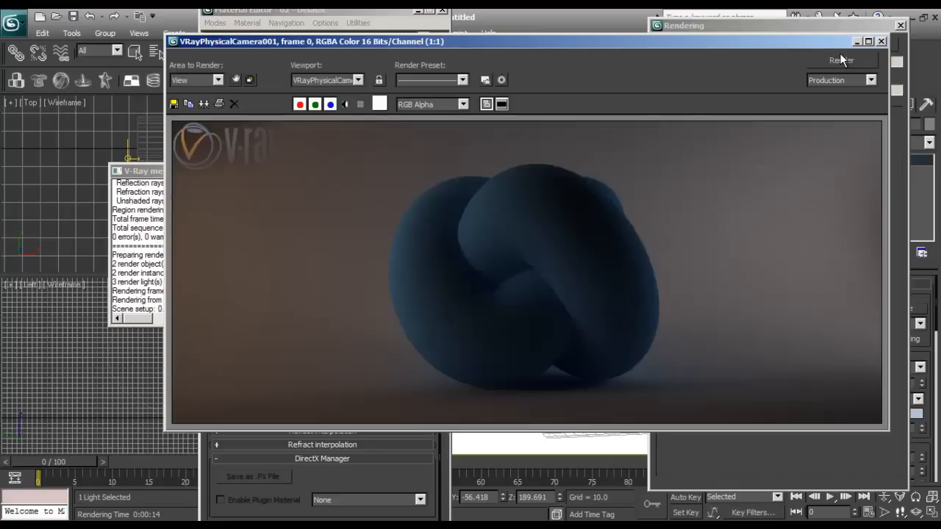
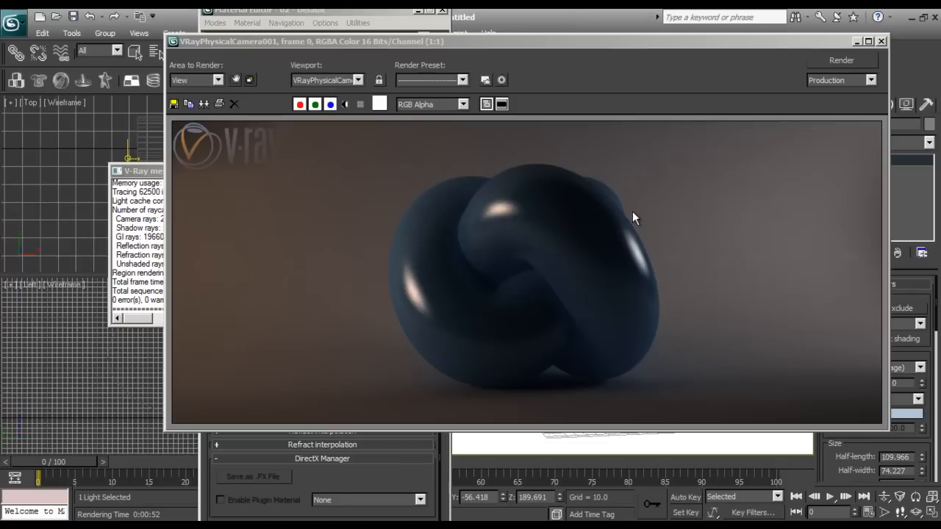
pyautogui.click(880, 42)
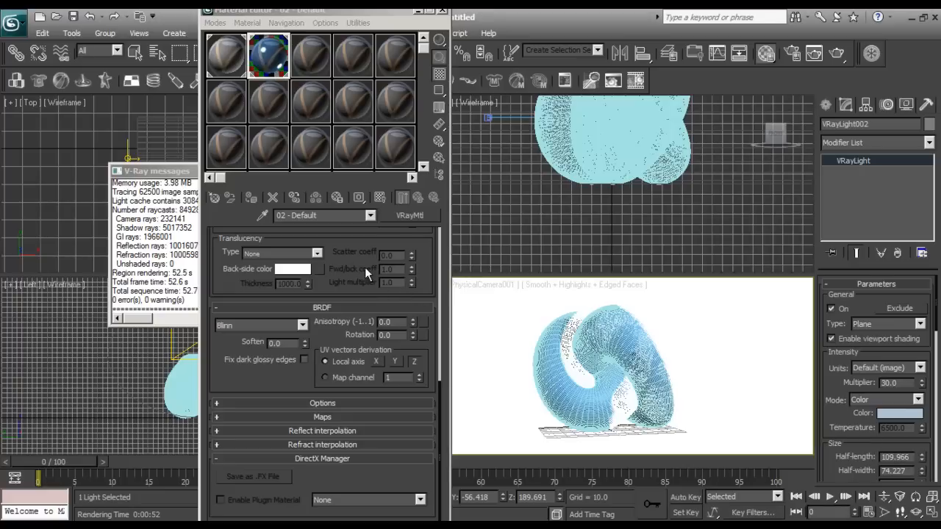
# Step: Set the blue material's translucency type to Hard (wax) model, and clone the last rendered frame into a separate window moved aside
pyautogui.click(318, 254)
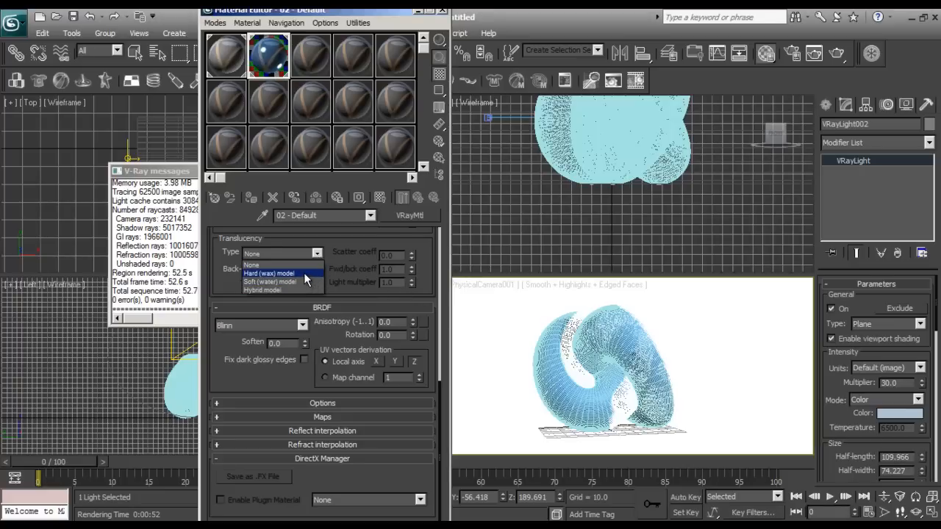
pyautogui.click(305, 273)
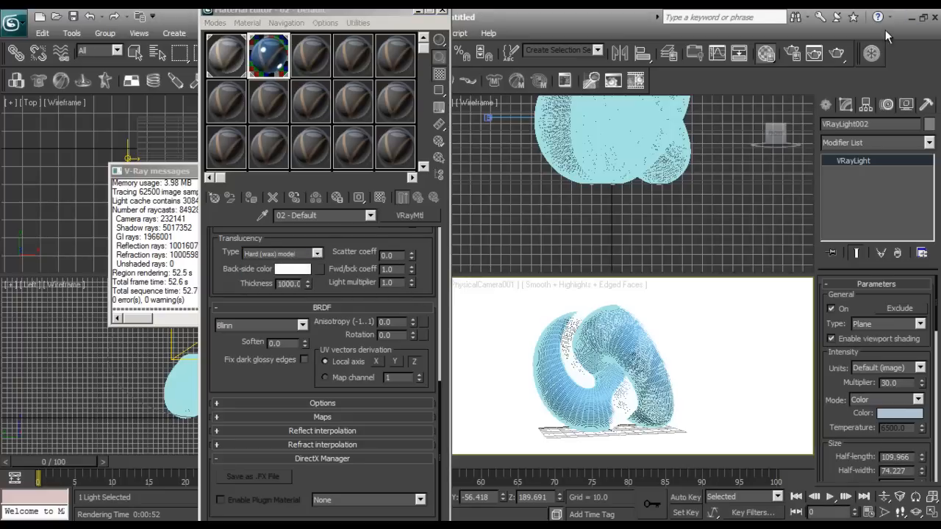
pyautogui.click(816, 55)
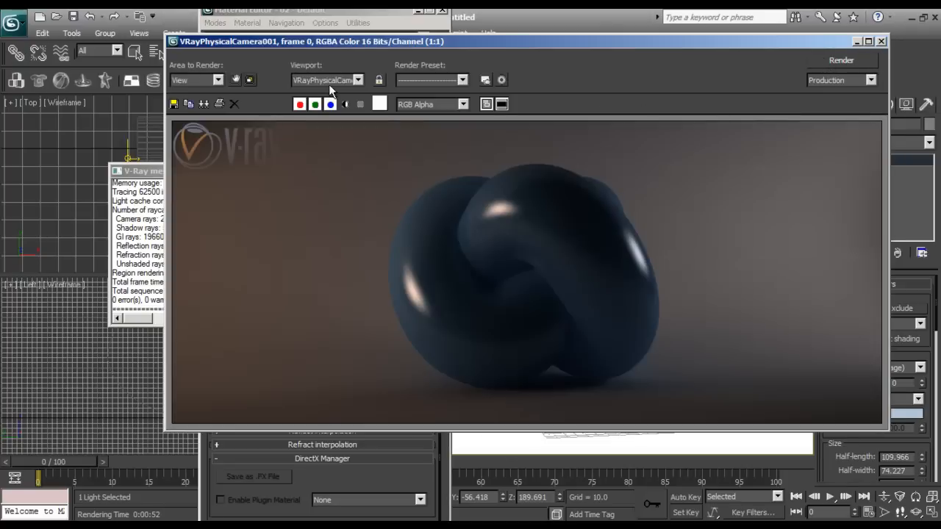
pyautogui.click(203, 103)
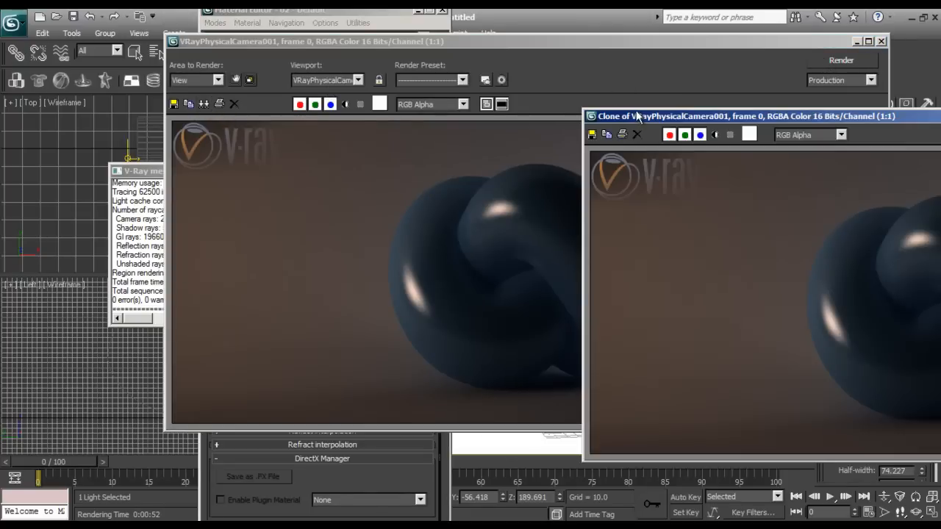
pyautogui.moveTo(636, 116)
pyautogui.mouseDown()
pyautogui.moveTo(320, 75)
pyautogui.moveTo(364, 93)
pyautogui.moveTo(940, 67)
pyautogui.mouseUp()
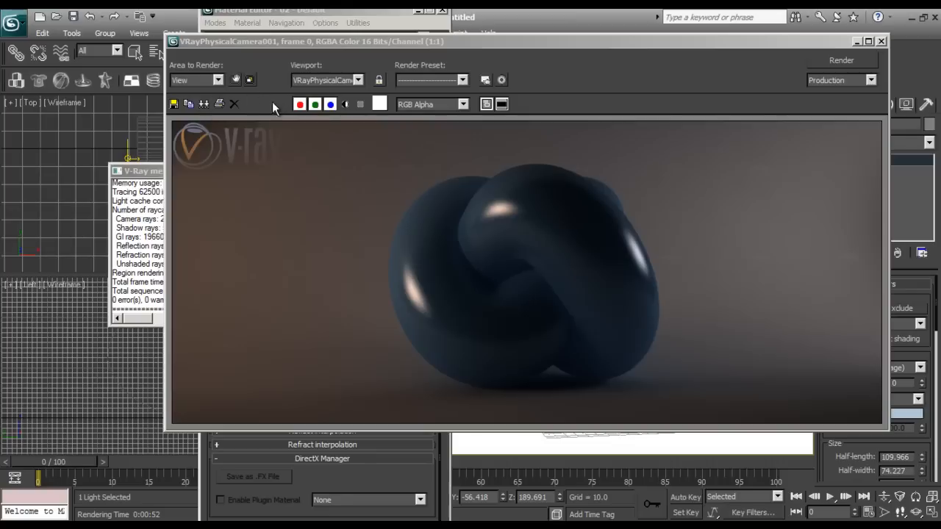
# Step: Examine the rendered frame by toggling its green, blue, alpha and monochrome channel displays and checking the available channel list
pyautogui.click(331, 104)
pyautogui.click(315, 104)
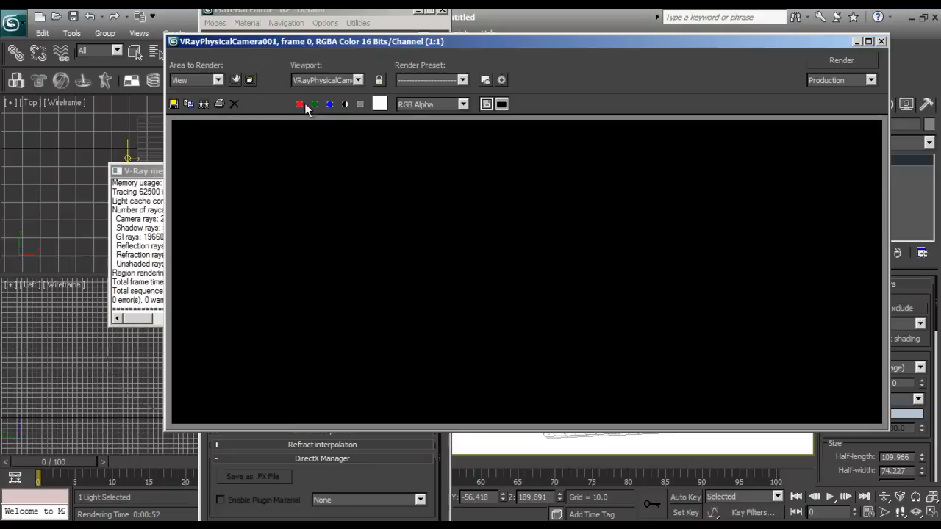
pyautogui.click(315, 105)
pyautogui.click(330, 105)
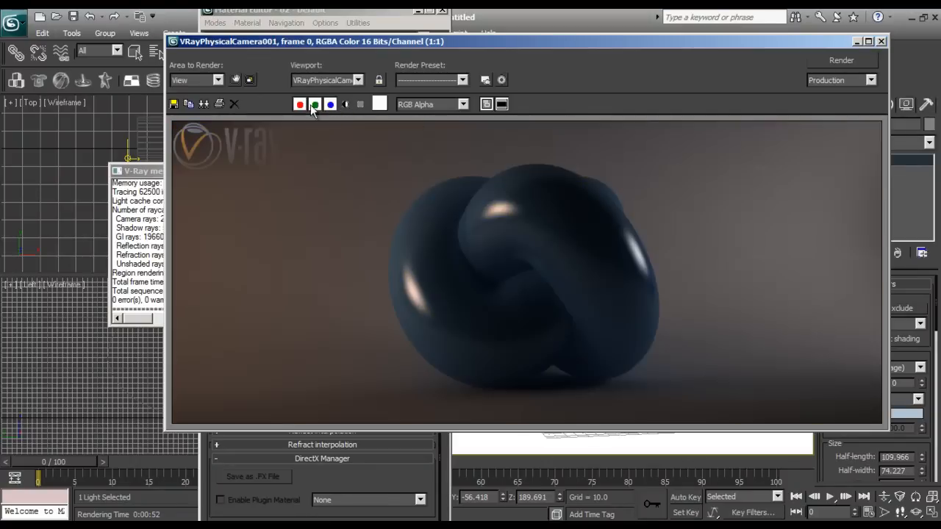
pyautogui.click(346, 105)
pyautogui.click(346, 105)
pyautogui.click(360, 105)
pyautogui.click(361, 105)
pyautogui.click(441, 105)
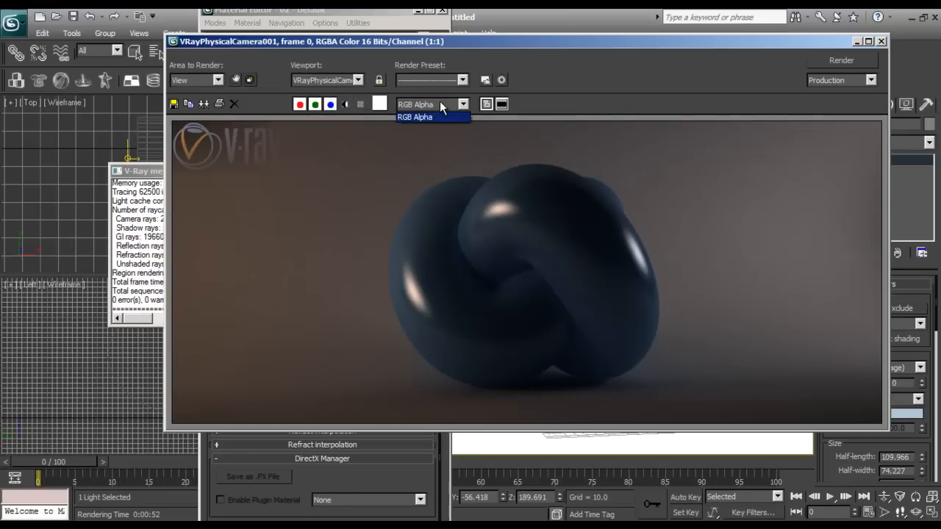
# Step: Start a test render of the VRayPhysicalCamera001 view with the wax translucency, stop it partway and close the frame window
pyautogui.click(357, 77)
pyautogui.click(357, 78)
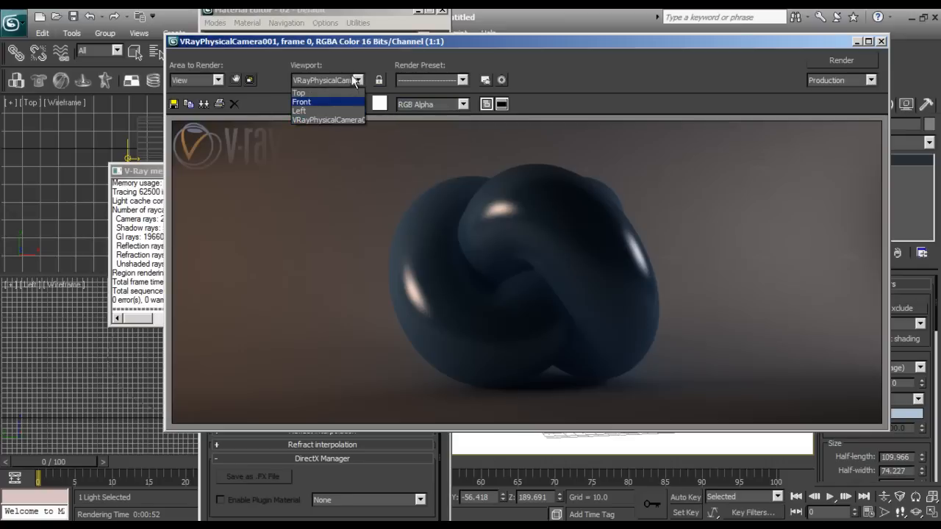
pyautogui.click(324, 119)
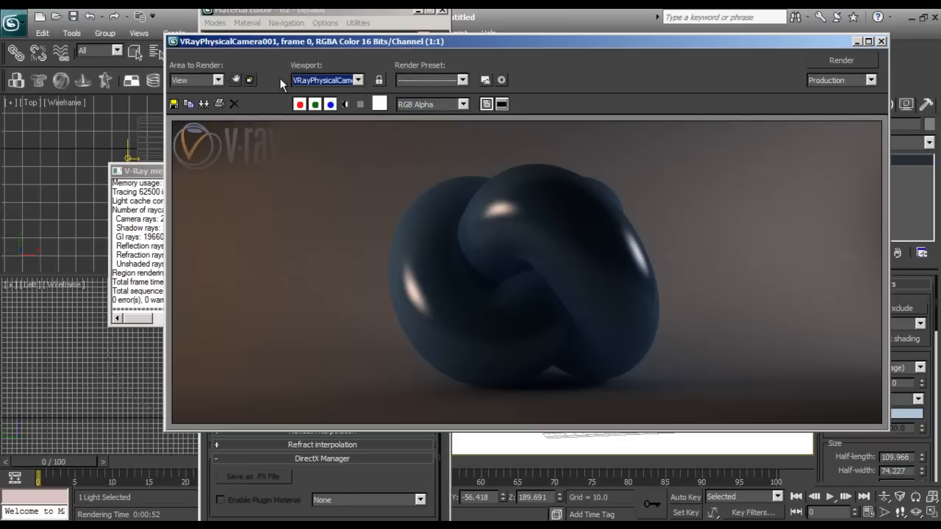
pyautogui.click(841, 62)
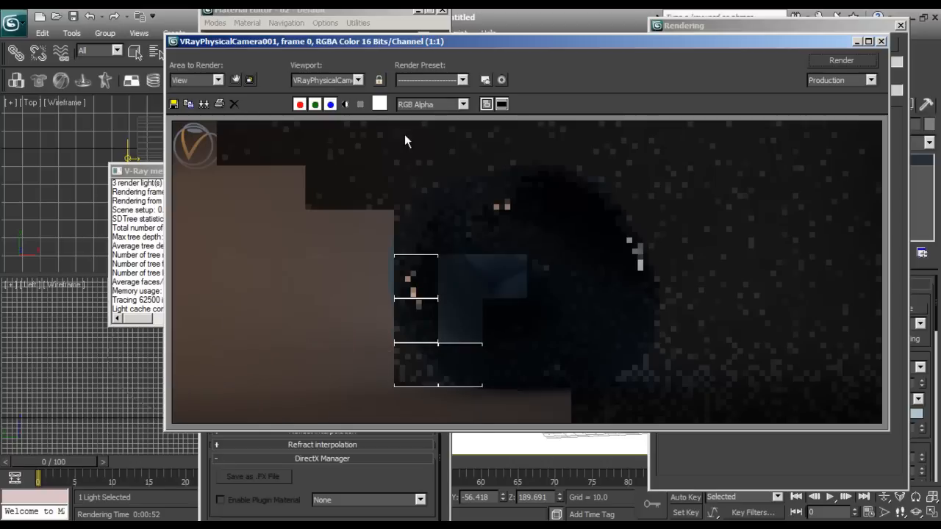
pyautogui.click(896, 62)
pyautogui.click(881, 41)
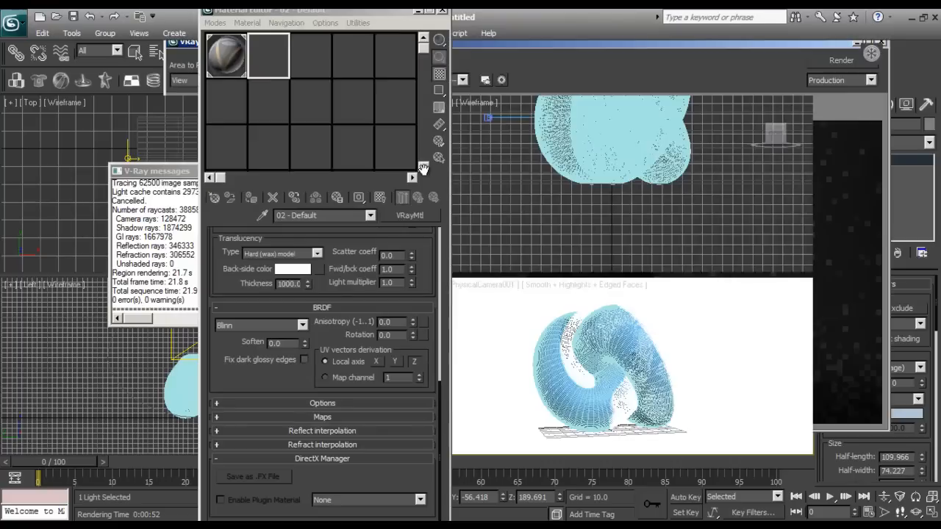
# Step: Set the refraction color of the 02 - Default material to pure white, keeping the Hard (wax) translucency model
pyautogui.scroll(3, 353, 281)
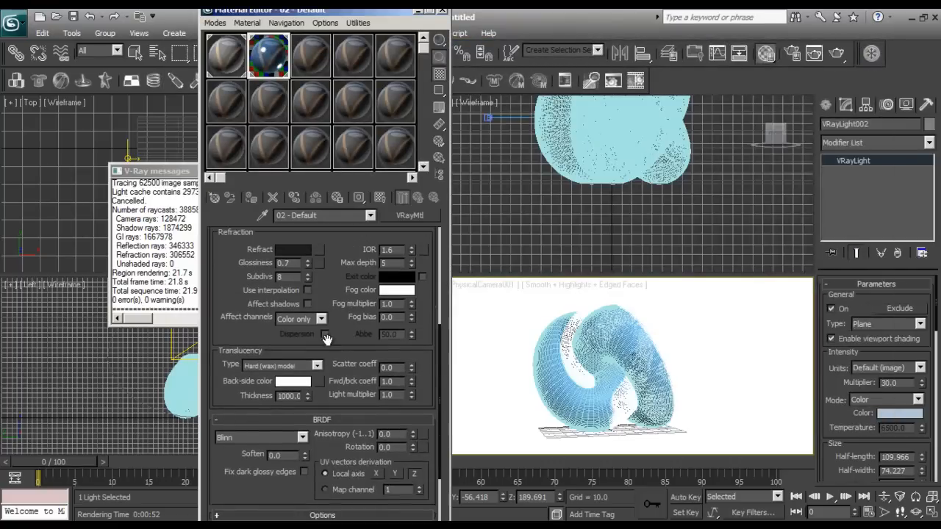
pyautogui.click(301, 253)
pyautogui.moveTo(411, 108); pyautogui.dragTo(408, 199)
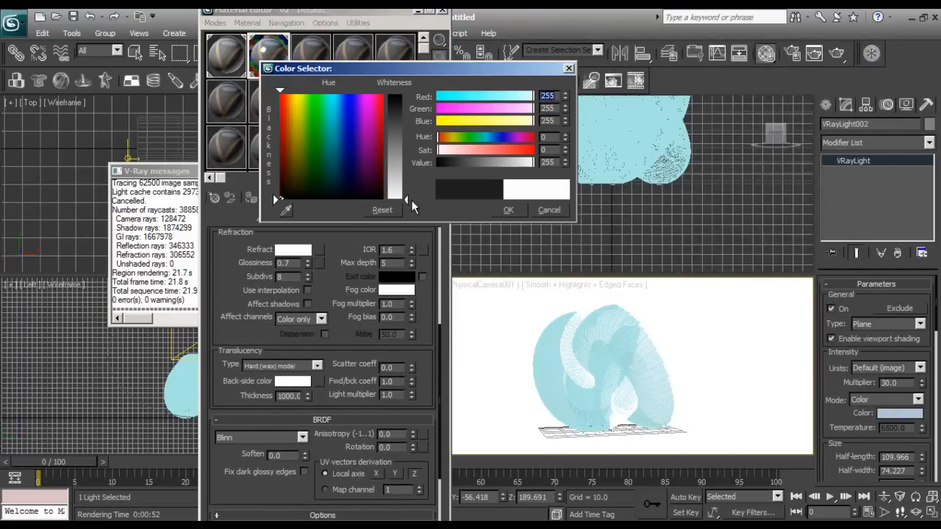
pyautogui.click(508, 210)
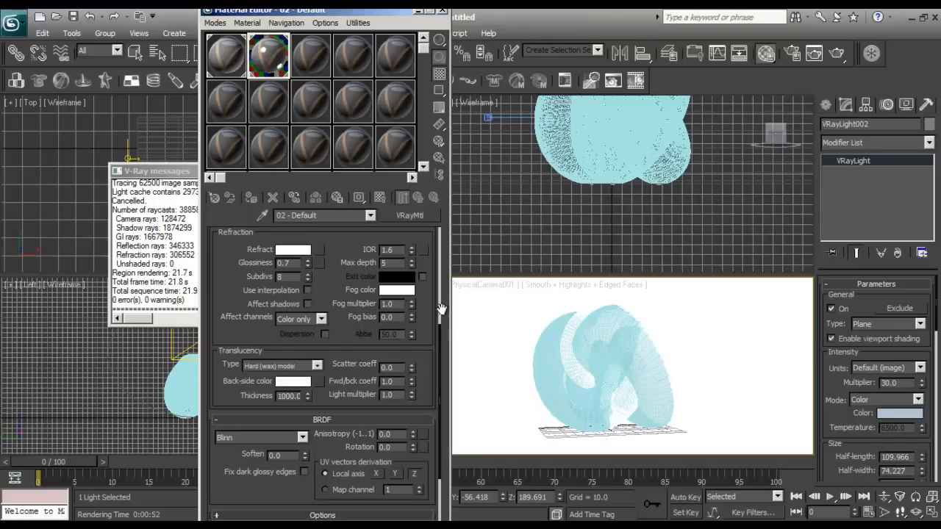
pyautogui.click(317, 365)
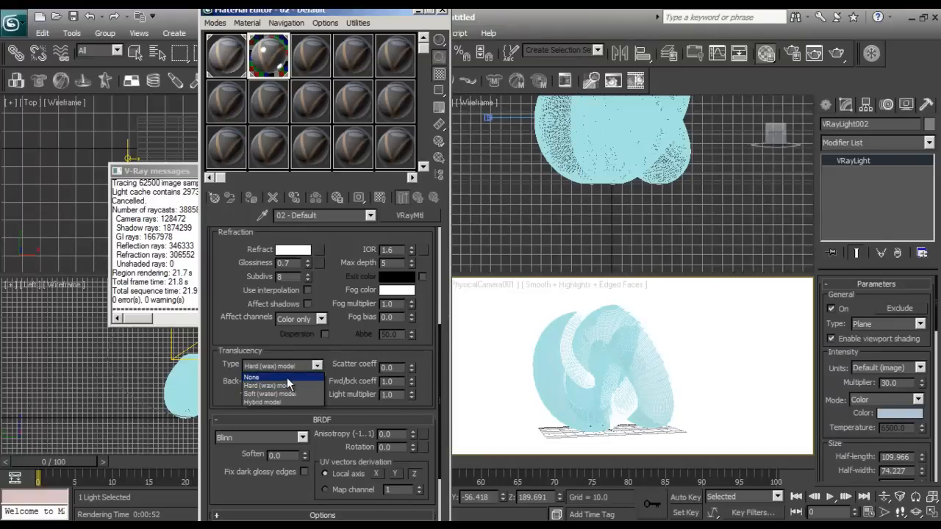
pyautogui.click(355, 349)
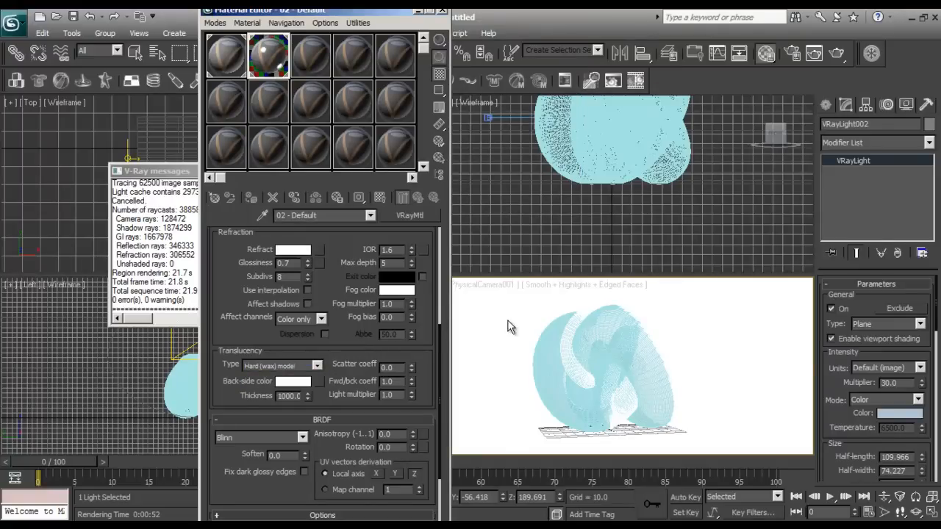
# Step: Start a test render of the camera view with the white refraction color, stop it partway and close the frame window
pyautogui.click(838, 54)
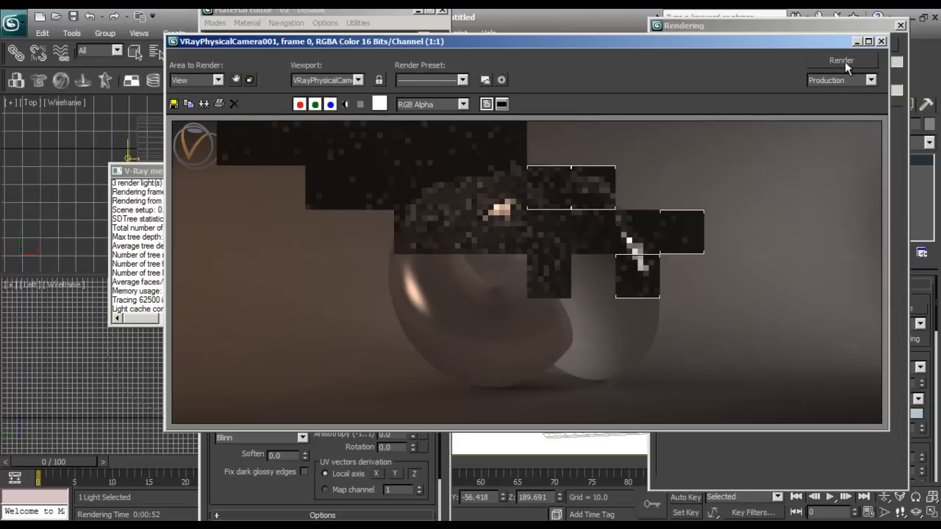
pyautogui.click(892, 47)
pyautogui.click(882, 41)
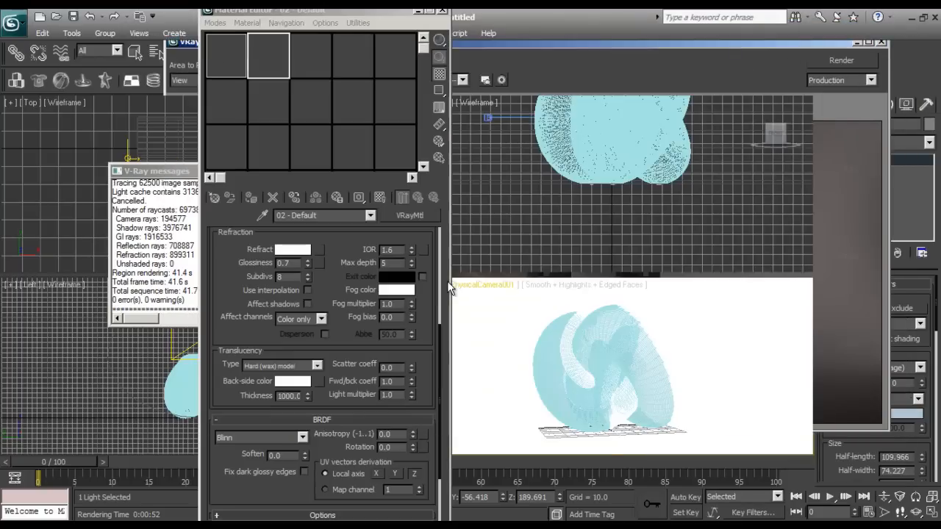
# Step: Set the 02 - Default material's translucency type to None and its refraction glossiness to 1.0
pyautogui.click(283, 365)
pyautogui.click(265, 373)
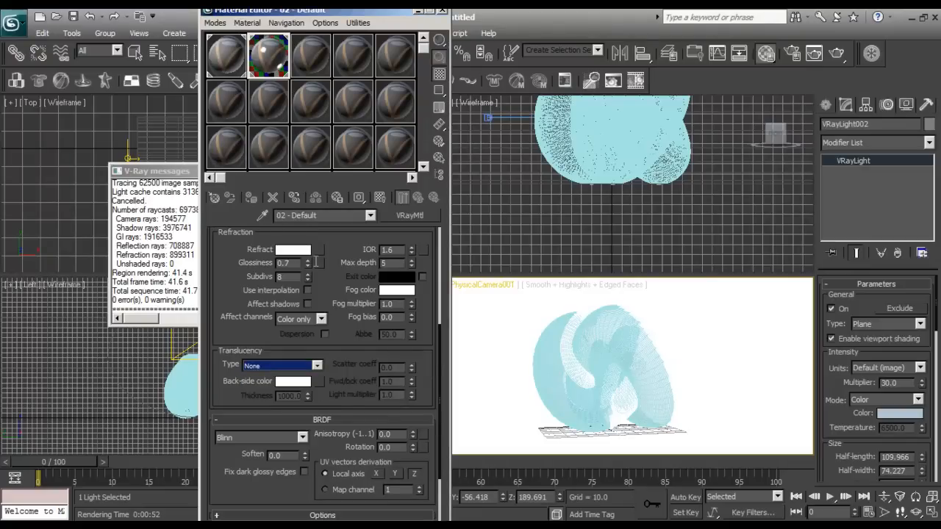
pyautogui.doubleClick(276, 262)
pyautogui.write('1.')
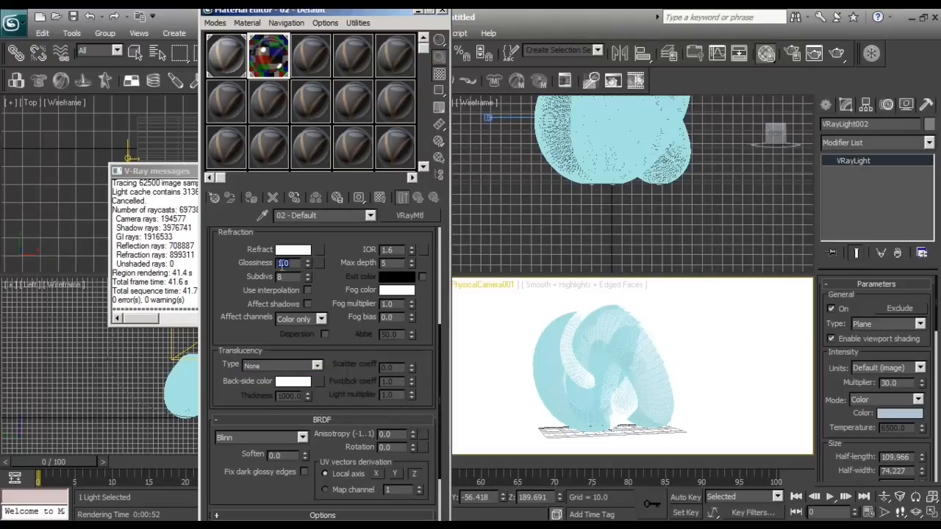
pyautogui.write('8')
pyautogui.press('Return')
# Step: Test-render the camera view with the clear refractive material, stop it partway, and close the frame window and Material Editor
pyautogui.click(844, 60)
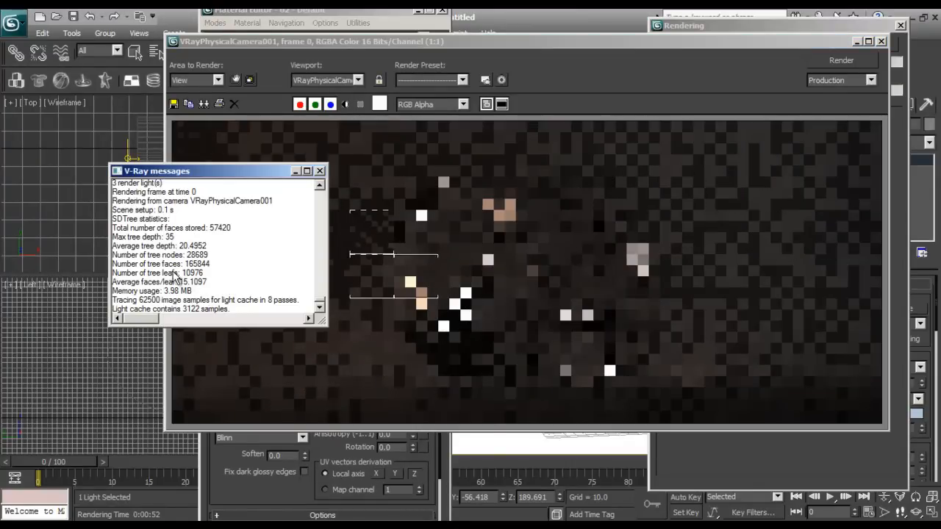
pyautogui.click(724, 453)
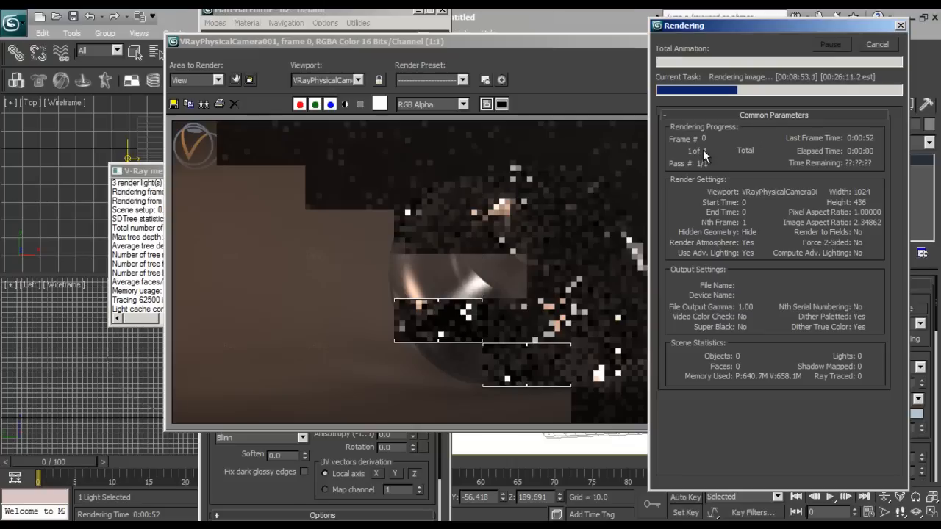
pyautogui.click(553, 302)
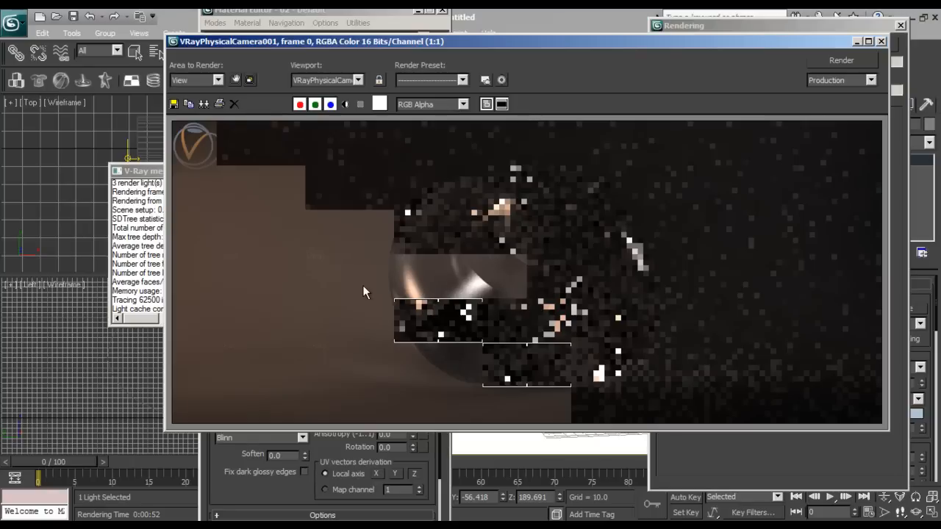
pyautogui.click(895, 48)
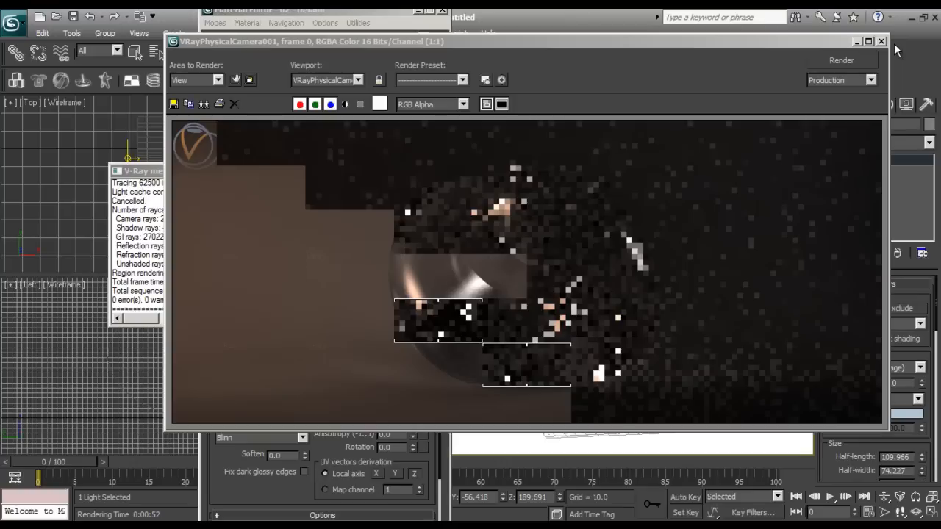
pyautogui.click(814, 58)
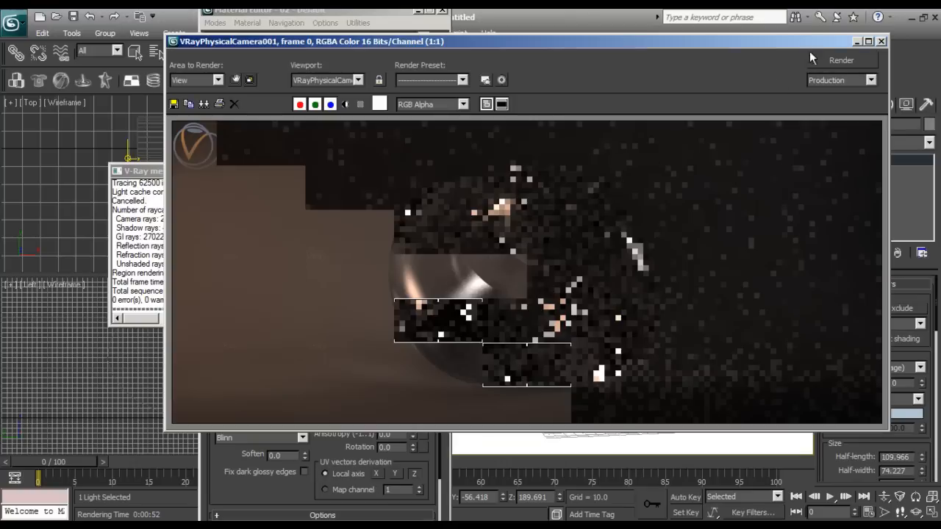
pyautogui.click(882, 41)
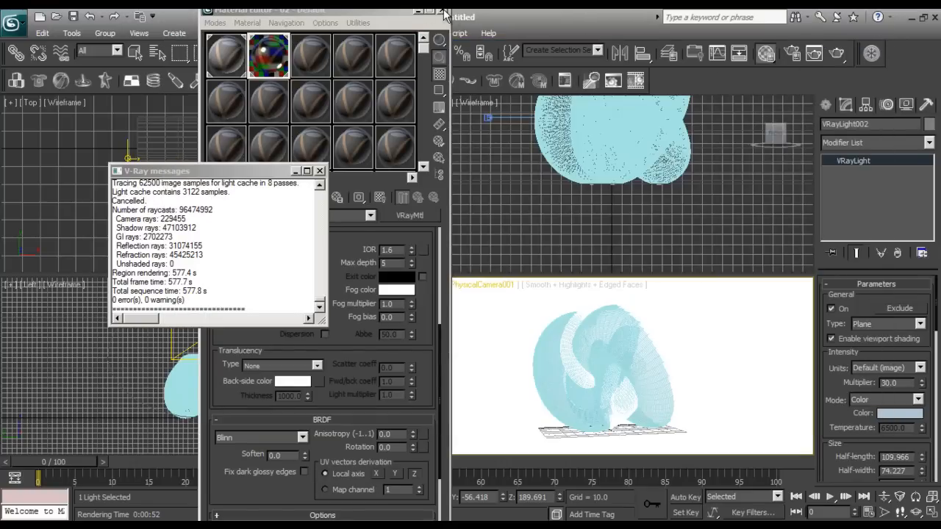
pyautogui.click(442, 11)
# Step: Turn off edged faces in the camera viewport and switch it to a Perspective view showing the whole backdrop and lights
pyautogui.click(416, 276)
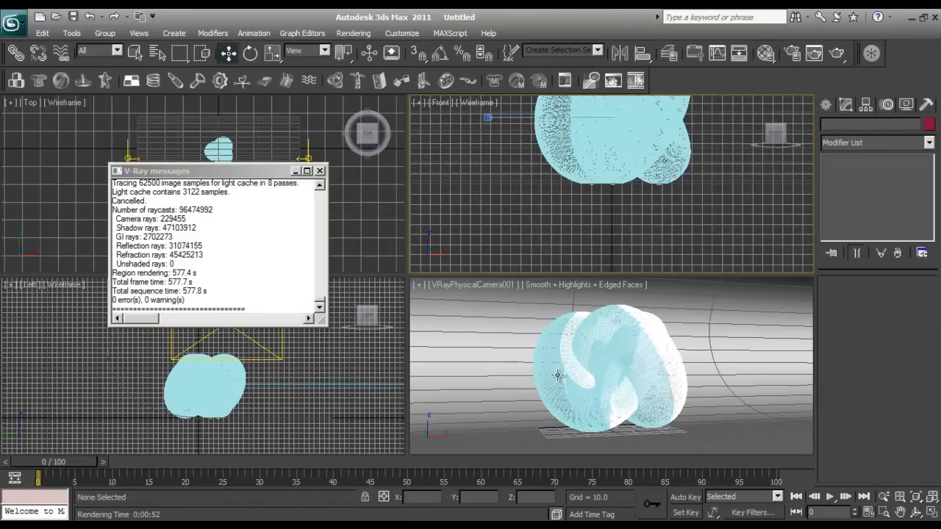
pyautogui.press('F4')
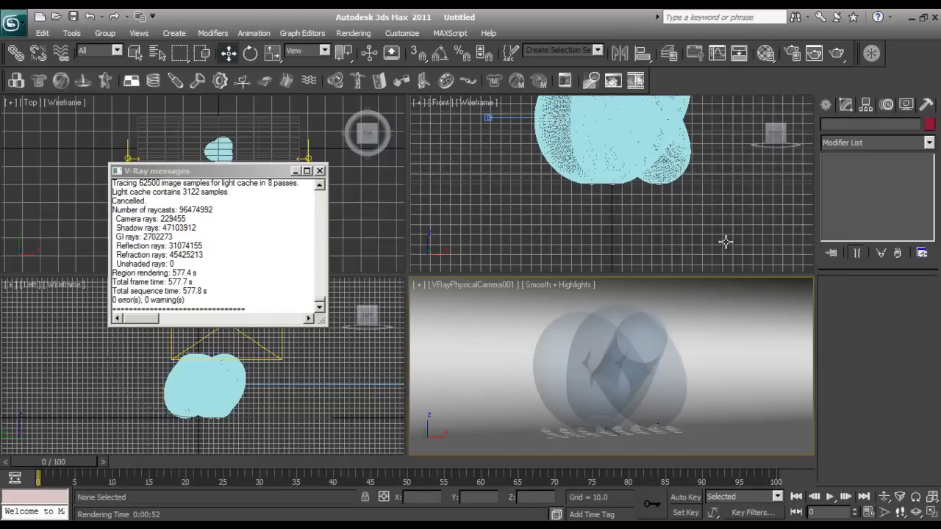
pyautogui.press('p')
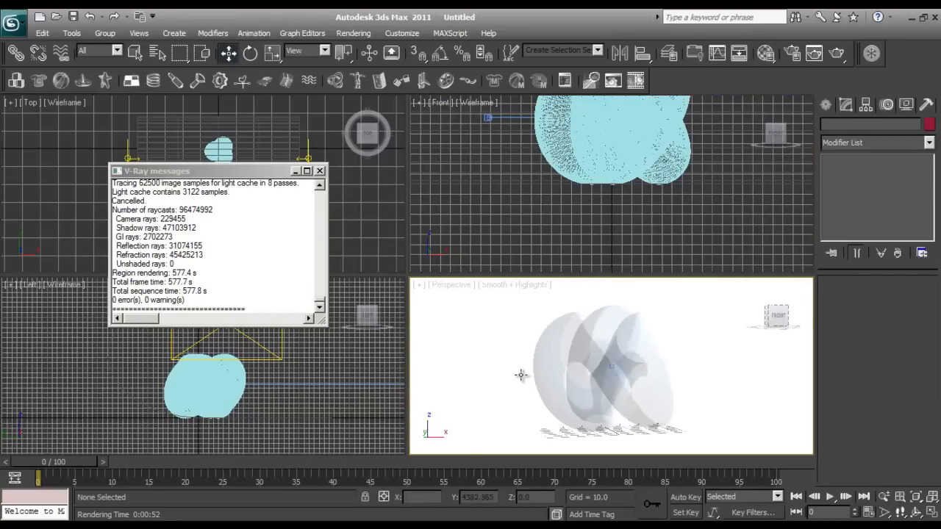
pyautogui.keyDown('alt'); pyautogui.moveTo(510, 385); pyautogui.dragTo(403, 390, button='middle'); pyautogui.keyUp('alt')
pyautogui.keyDown('alt'); pyautogui.moveTo(454, 382); pyautogui.dragTo(541, 405, button='middle'); pyautogui.keyUp('alt')
pyautogui.scroll(4, 616, 406)
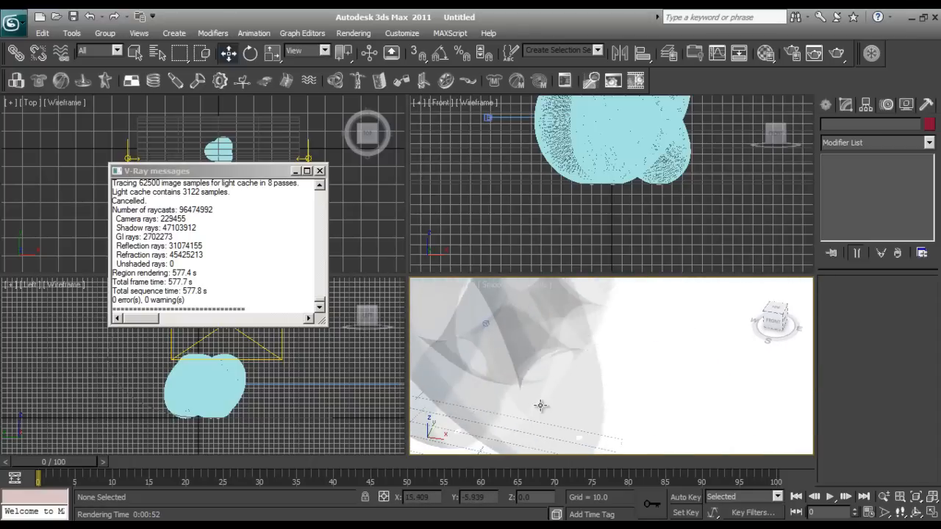
pyautogui.scroll(-5, 541, 405)
pyautogui.scroll(-3, 697, 405)
pyautogui.keyDown('alt'); pyautogui.moveTo(699, 405); pyautogui.dragTo(723, 372, button='middle'); pyautogui.keyUp('alt')
pyautogui.scroll(5, 723, 372)
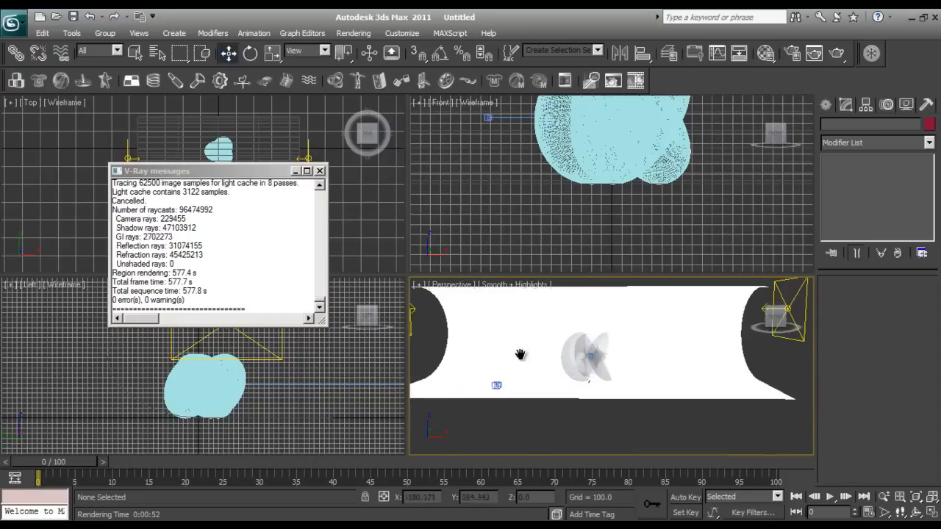
pyautogui.moveTo(521, 355); pyautogui.dragTo(552, 374, button='middle')
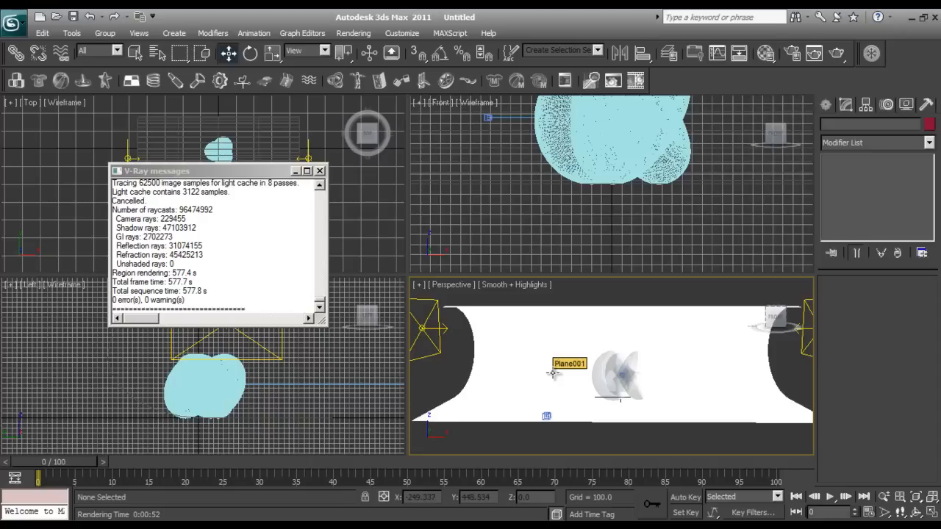
pyautogui.click(553, 374)
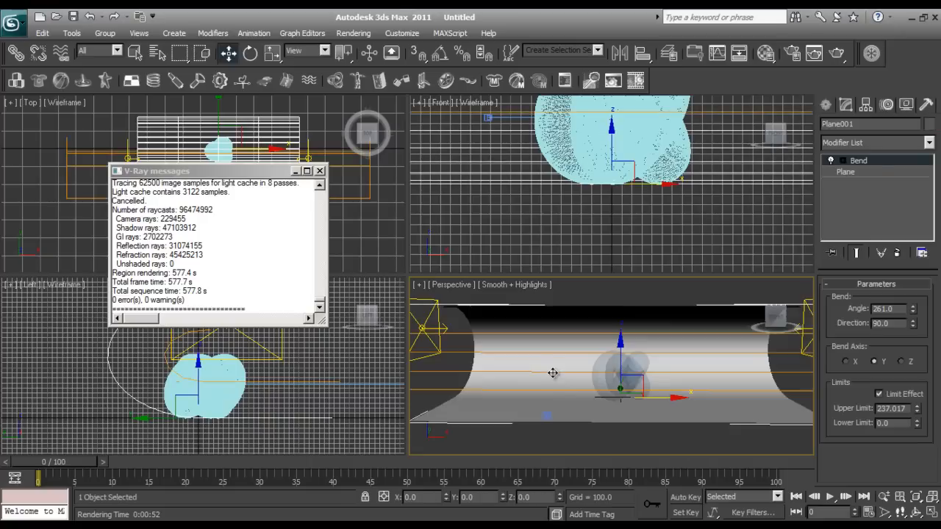
pyautogui.keyDown('alt'); pyautogui.moveTo(562, 361); pyautogui.dragTo(601, 336, button='middle'); pyautogui.keyUp('alt')
pyautogui.click(705, 299)
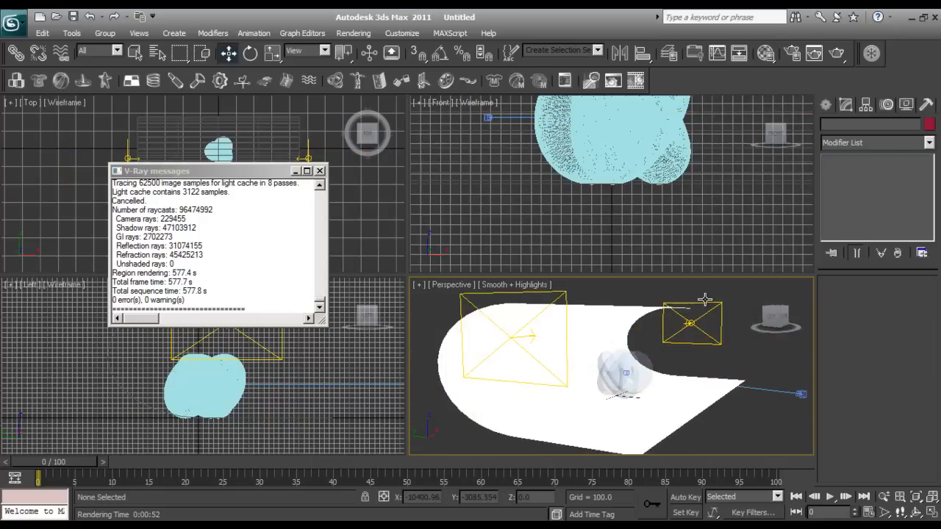
# Step: Try the Dome and Sphere light types on VRayLight001
pyautogui.click(559, 298)
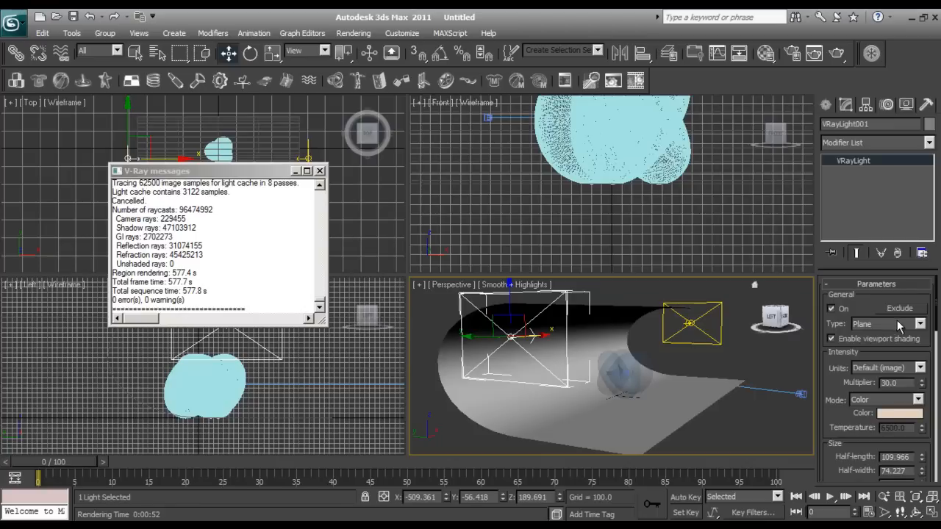
pyautogui.click(920, 323)
pyautogui.click(902, 347)
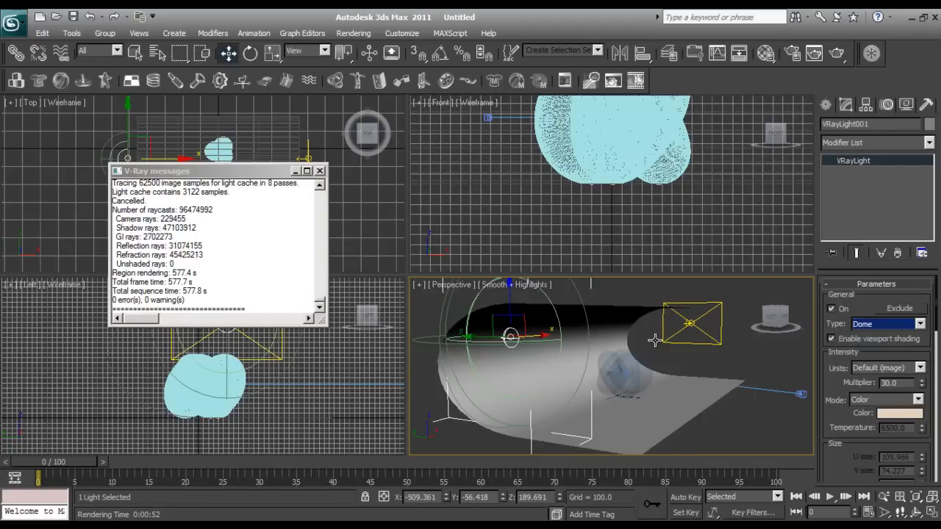
pyautogui.keyDown('alt'); pyautogui.moveTo(666, 340); pyautogui.dragTo(499, 322, button='middle'); pyautogui.keyUp('alt')
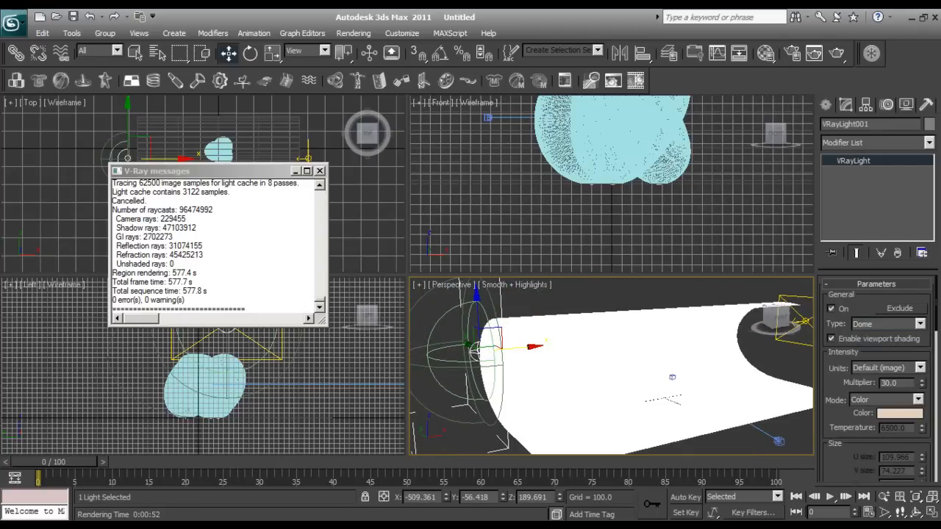
pyautogui.click(919, 324)
pyautogui.click(902, 356)
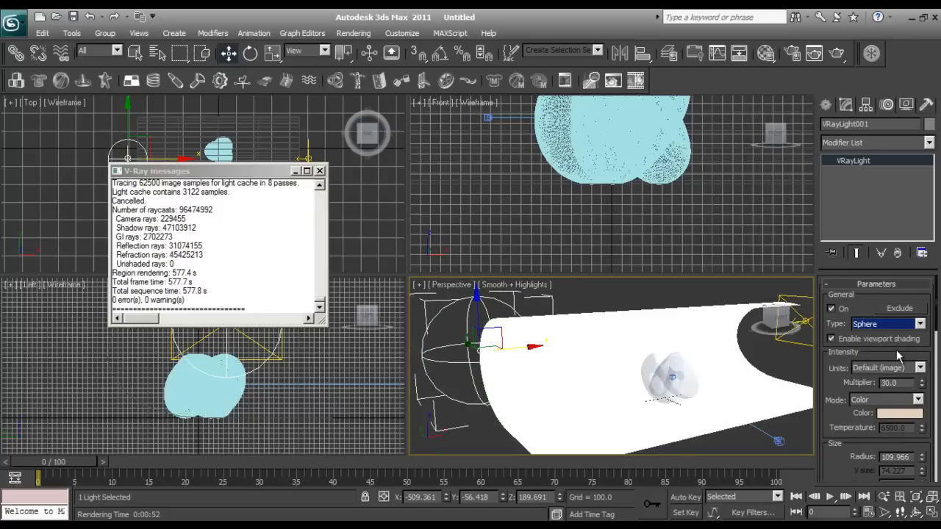
# Step: Set VRayLight001's type to Mesh, try scaling the light uniformly, and deselect it
pyautogui.click(920, 327)
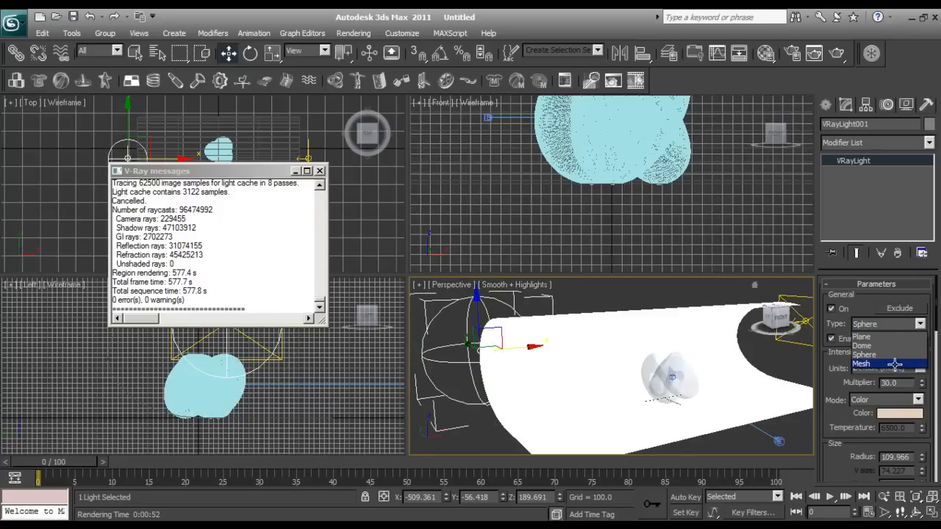
pyautogui.click(888, 362)
pyautogui.keyDown('alt'); pyautogui.moveTo(549, 353); pyautogui.dragTo(531, 335, button='middle'); pyautogui.keyUp('alt')
pyautogui.press('r')
pyautogui.moveTo(526, 334); pyautogui.dragTo(517, 216)
pyautogui.rightClick(518, 216)
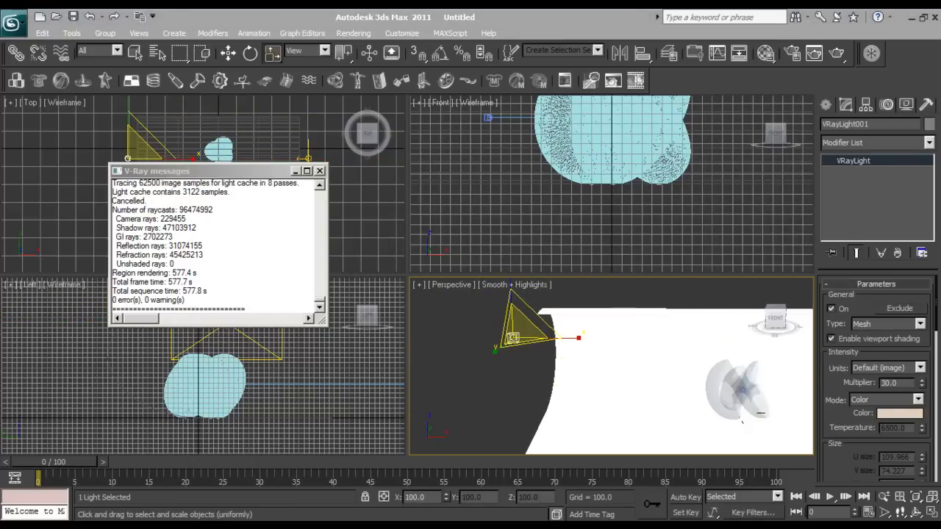
pyautogui.click(713, 250)
pyautogui.middleClick(648, 368)
pyautogui.moveTo(648, 368); pyautogui.dragTo(559, 369, button='middle')
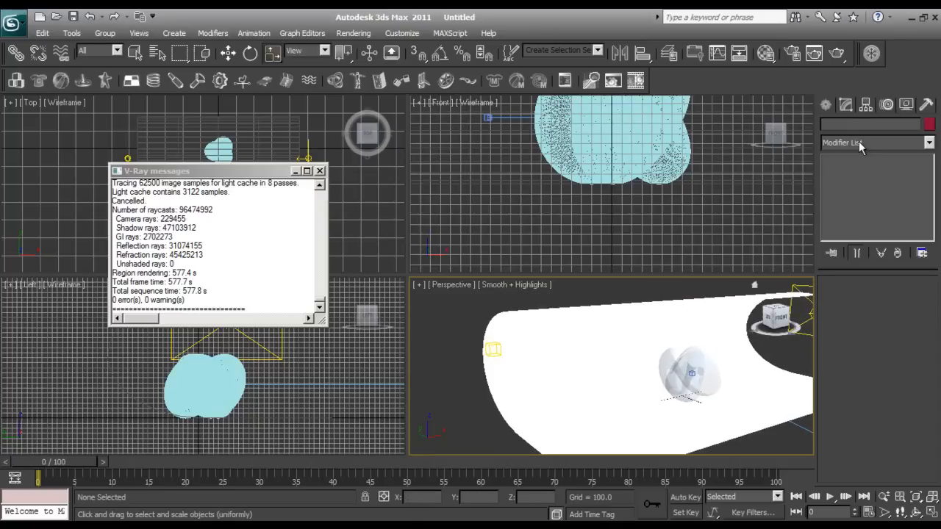
# Step: Place a VRayAmbientLight just below the torus knot in the Front view, and switch the light category to Standard
pyautogui.click(825, 104)
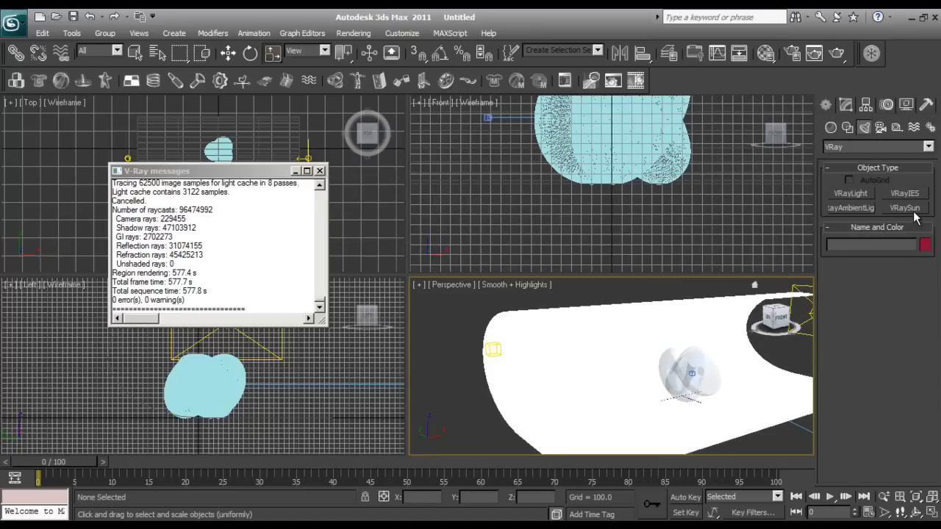
pyautogui.click(850, 208)
pyautogui.click(560, 231)
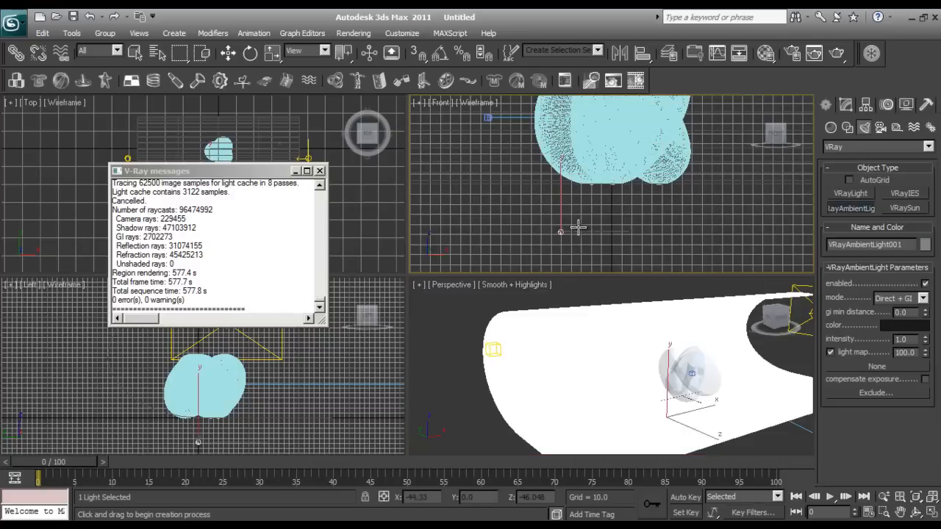
pyautogui.moveTo(578, 227); pyautogui.dragTo(585, 220)
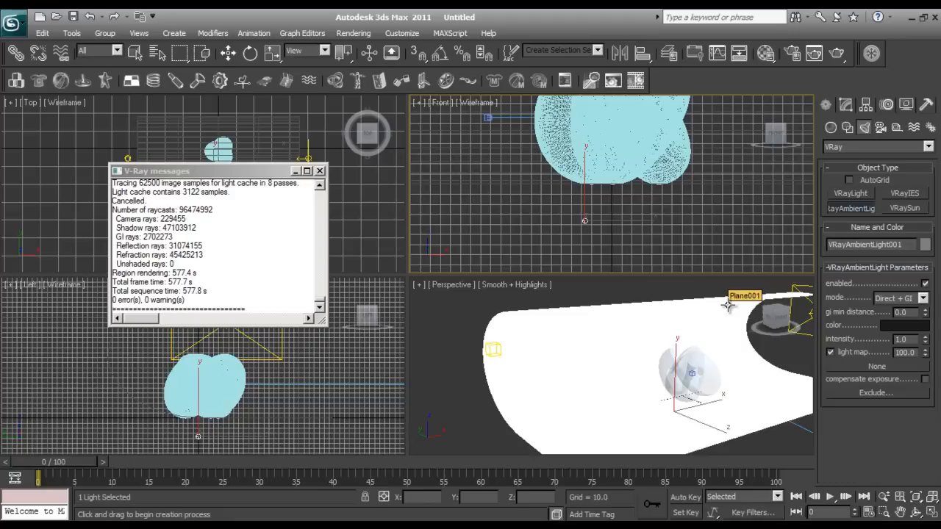
pyautogui.click(871, 147)
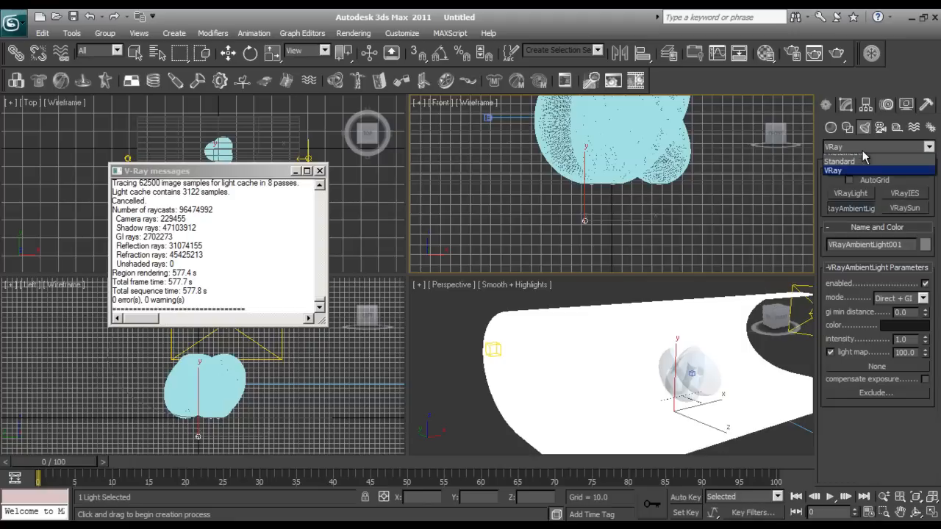
pyautogui.click(864, 174)
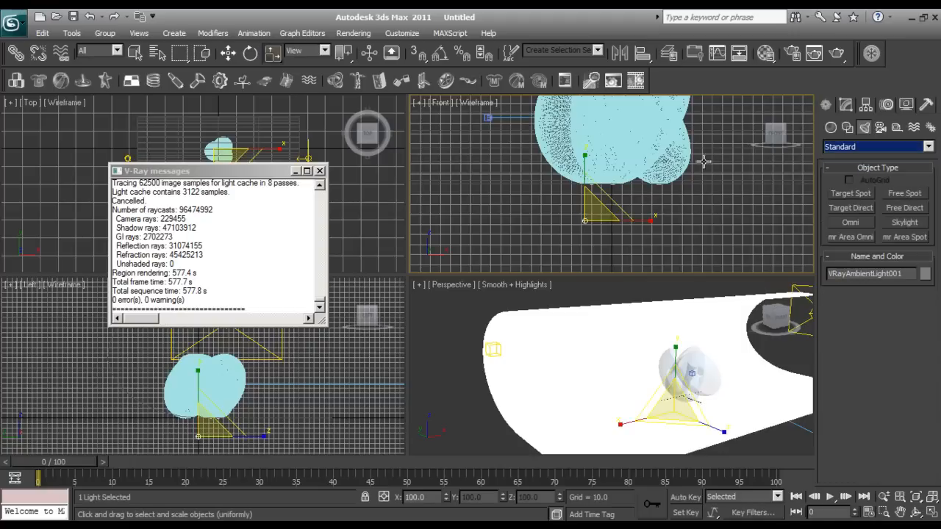
# Step: Delete the VRayAmbientLight below the torus knot and frame the whole backdrop and remaining lights in the Perspective viewport
pyautogui.press('Delete')
pyautogui.keyDown('alt'); pyautogui.moveTo(658, 372); pyautogui.dragTo(732, 368, button='middle'); pyautogui.keyUp('alt')
pyautogui.scroll(-5, 724, 367)
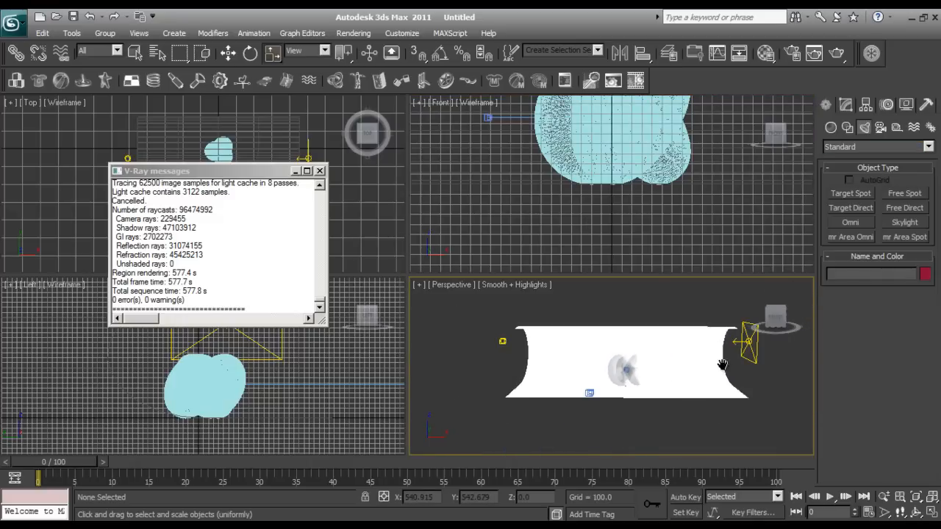
pyautogui.press('t')
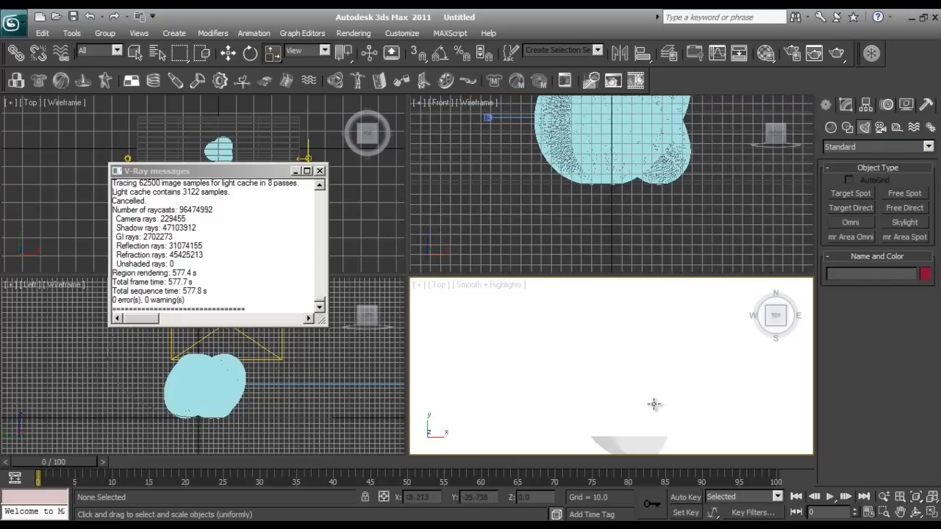
pyautogui.scroll(-7, 631, 366)
pyautogui.moveTo(640, 397); pyautogui.dragTo(650, 298, button='middle')
pyautogui.press('p')
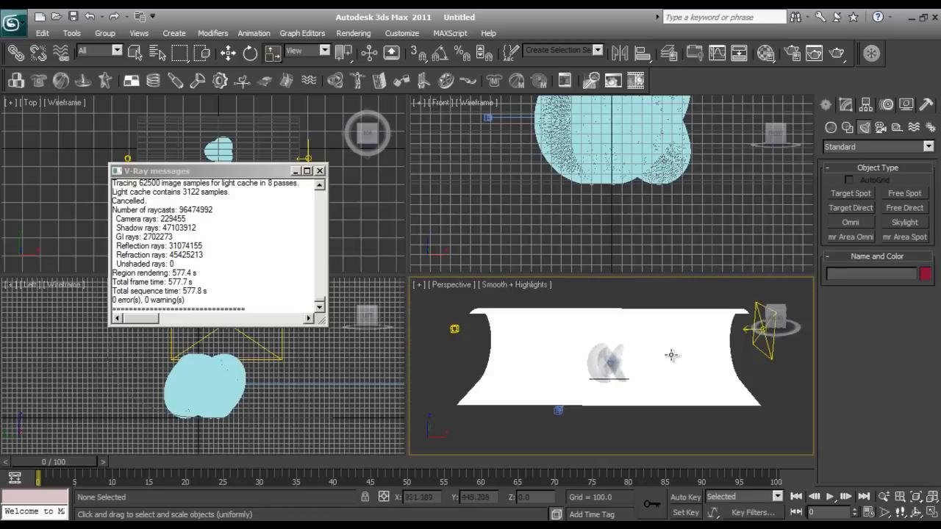
pyautogui.keyDown('alt'); pyautogui.moveTo(606, 375); pyautogui.dragTo(601, 353, button='middle'); pyautogui.keyUp('alt')
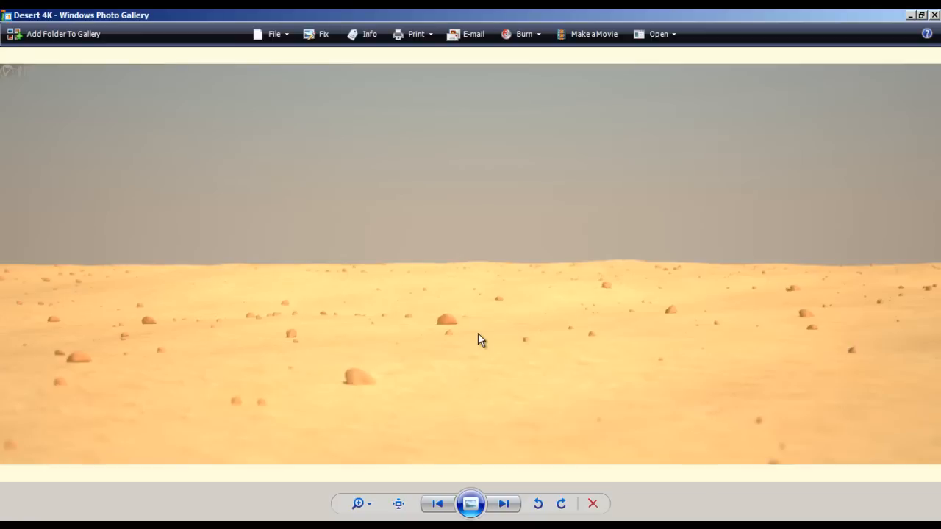
# Step: Switch to Windows Photo Gallery and examine the sand and rocks in the Desert 4K image at actual size
pyautogui.click(397, 504)
pyautogui.click(397, 503)
pyautogui.moveTo(463, 435); pyautogui.dragTo(478, 182)
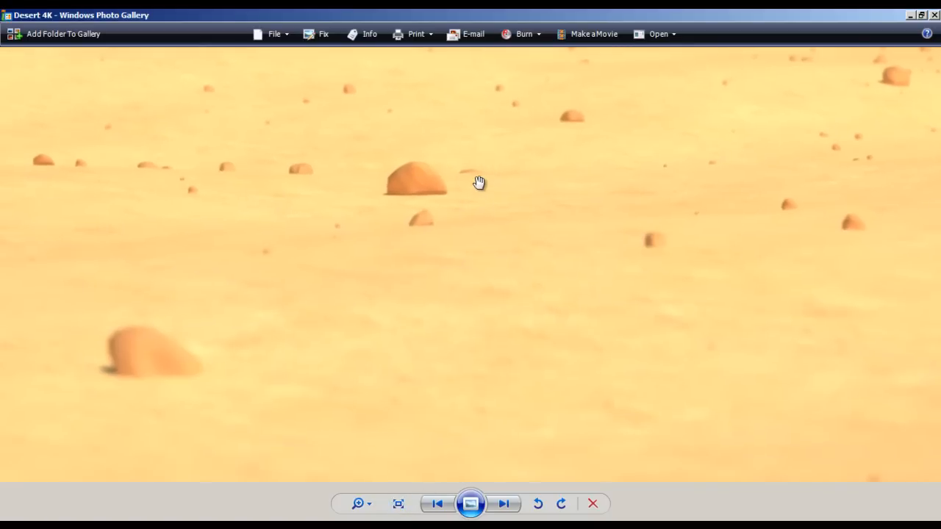
pyautogui.scroll(-5, 479, 181)
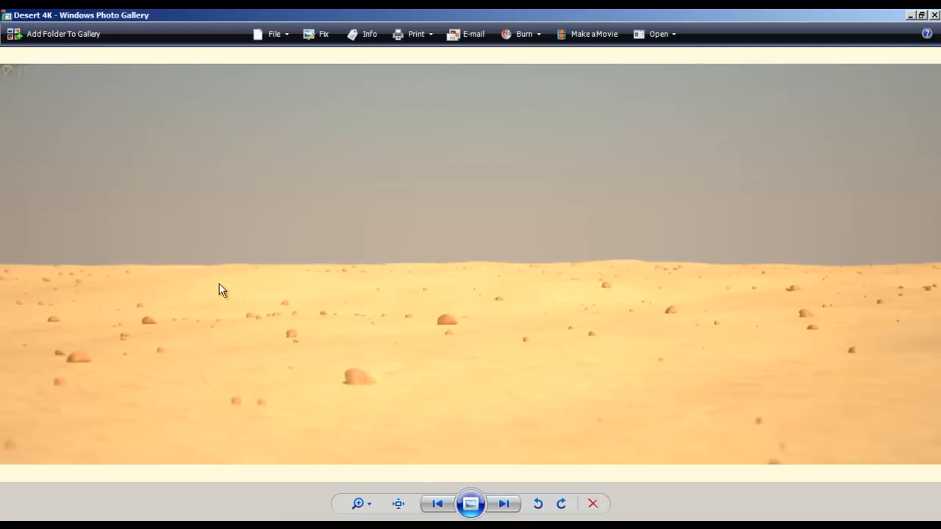
# Step: Examine the sky, horizon and distant rocks of the Desert 4K image up close, and close the image
pyautogui.click(400, 505)
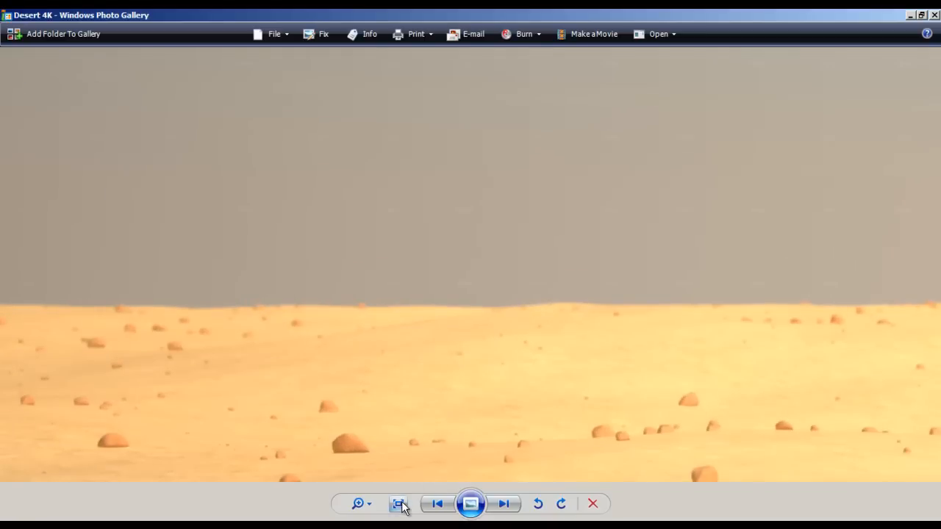
pyautogui.click(401, 503)
pyautogui.click(400, 504)
pyautogui.moveTo(412, 394); pyautogui.dragTo(323, 419)
pyautogui.scroll(4, 361, 211)
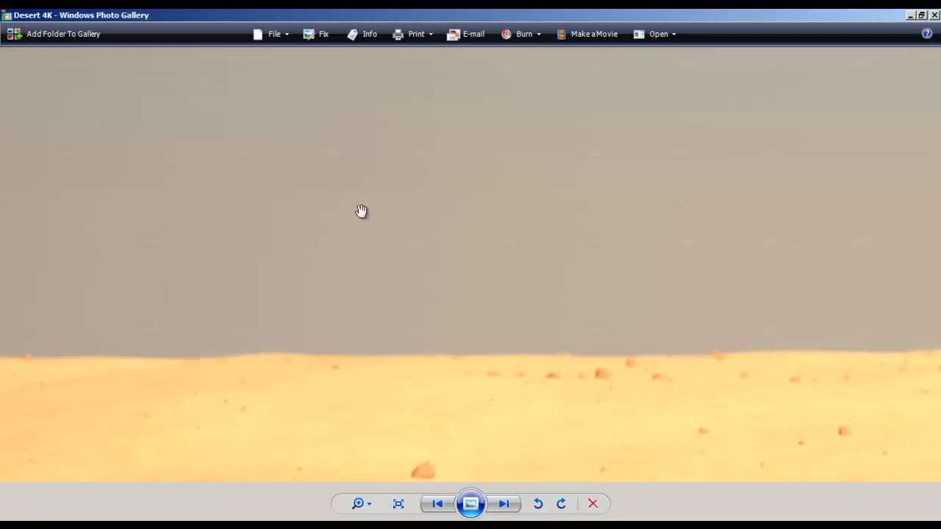
pyautogui.moveTo(180, 75); pyautogui.dragTo(194, 191)
pyautogui.moveTo(729, 433); pyautogui.dragTo(360, 223)
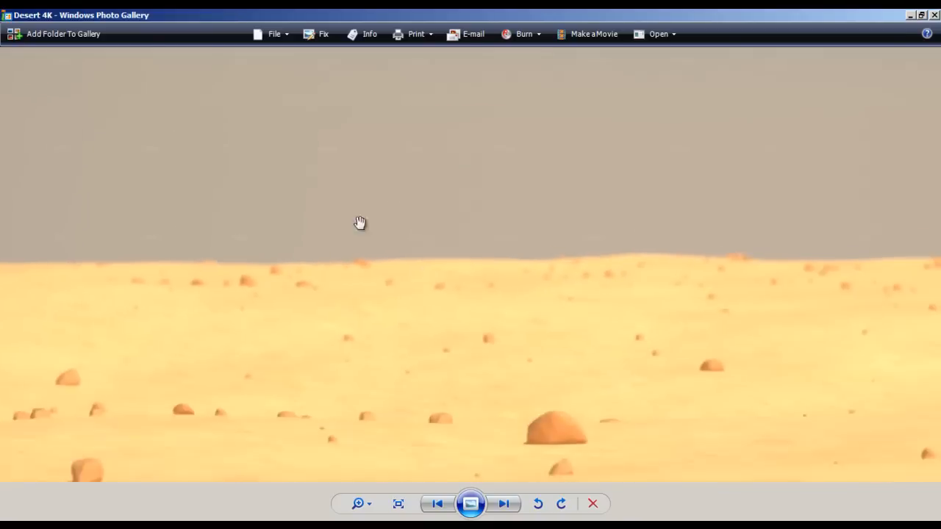
pyautogui.scroll(2, 634, 348)
pyautogui.scroll(-3, 603, 348)
pyautogui.scroll(1, 466, 358)
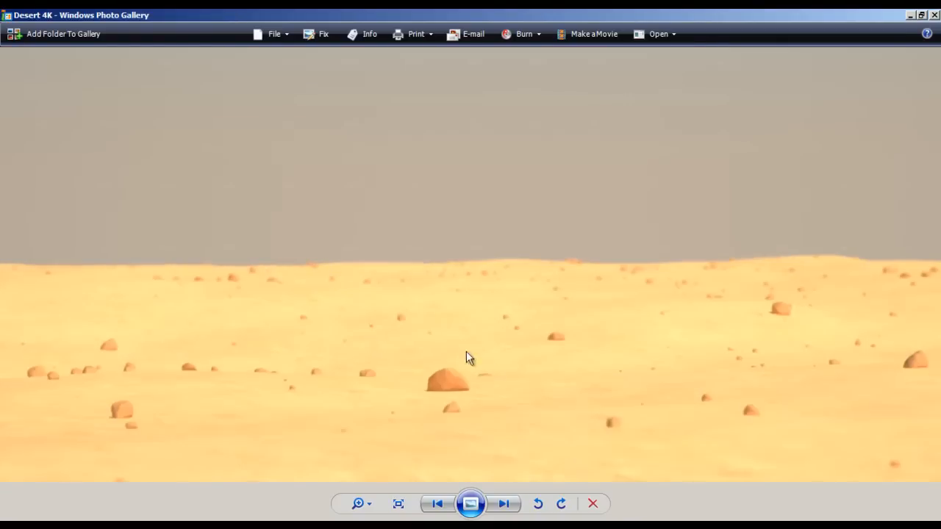
pyautogui.scroll(-3, 466, 358)
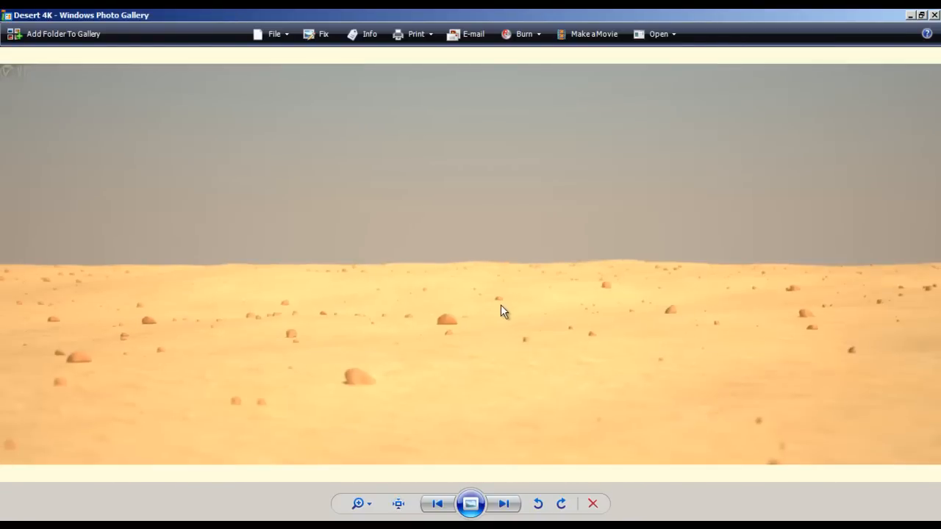
pyautogui.click(935, 14)
pyautogui.click(12, 24)
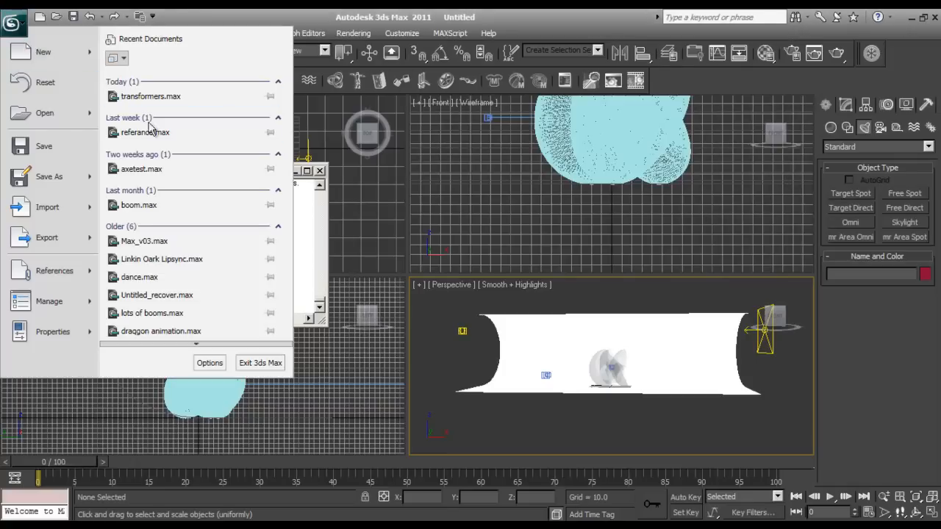
pyautogui.click(44, 113)
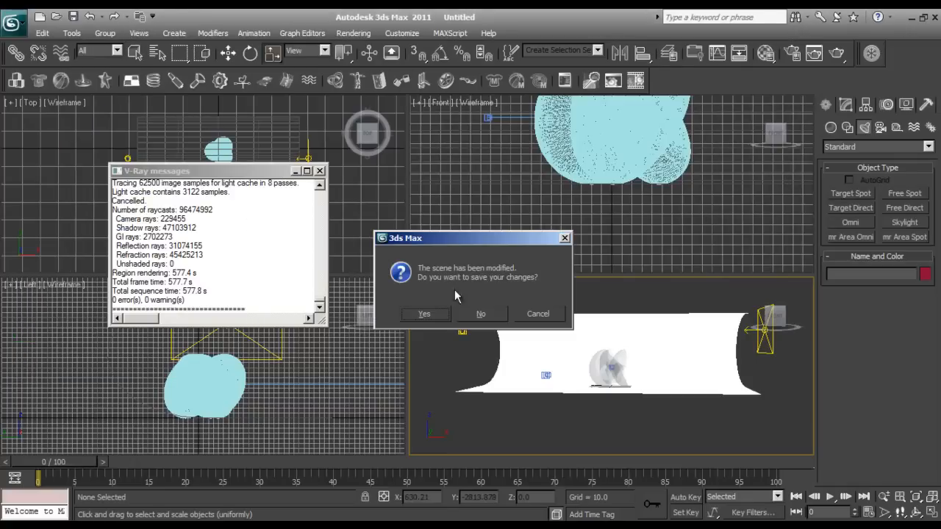
pyautogui.click(479, 314)
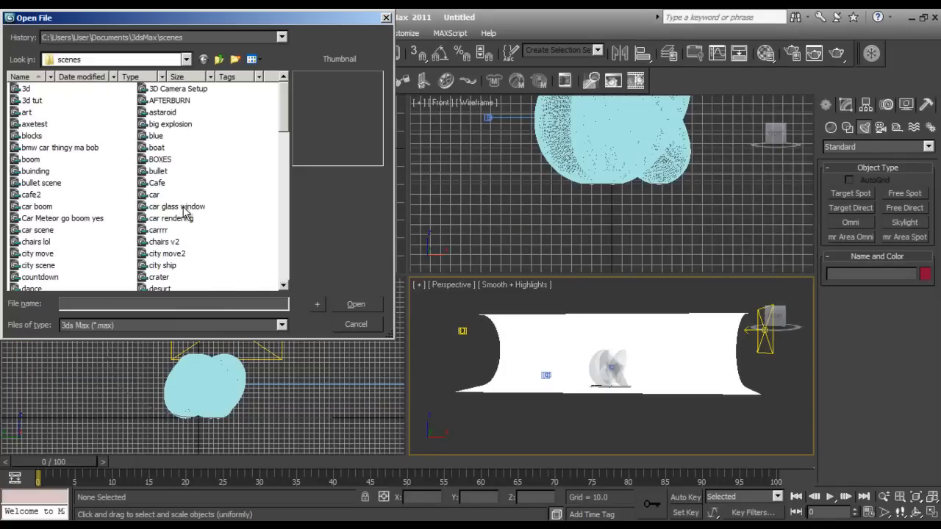
pyautogui.scroll(-5, 184, 213)
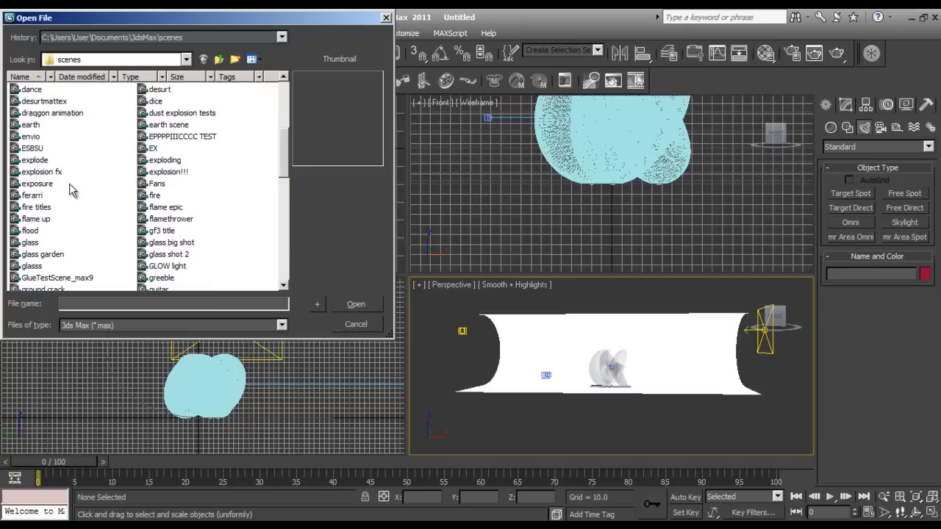
pyautogui.click(158, 89)
pyautogui.scroll(2, 26, 108)
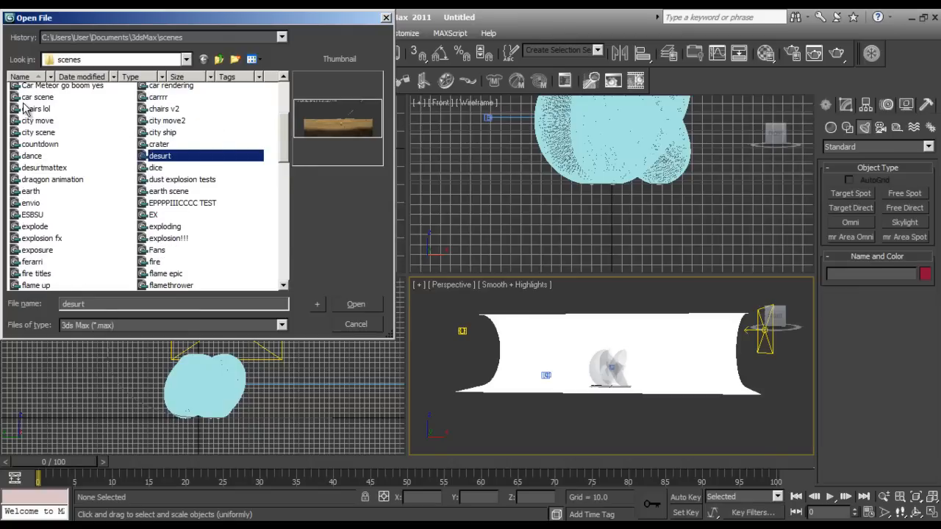
pyautogui.scroll(-10, 26, 110)
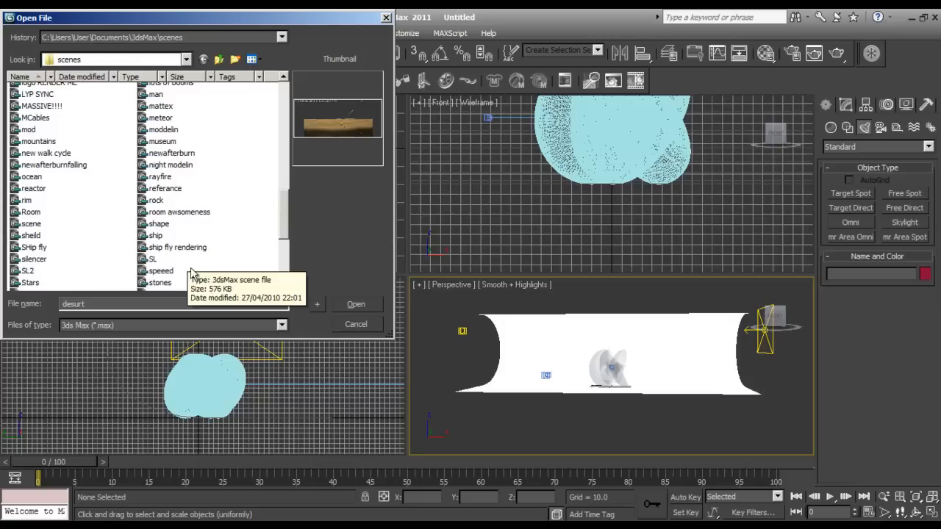
pyautogui.scroll(-2, 132, 286)
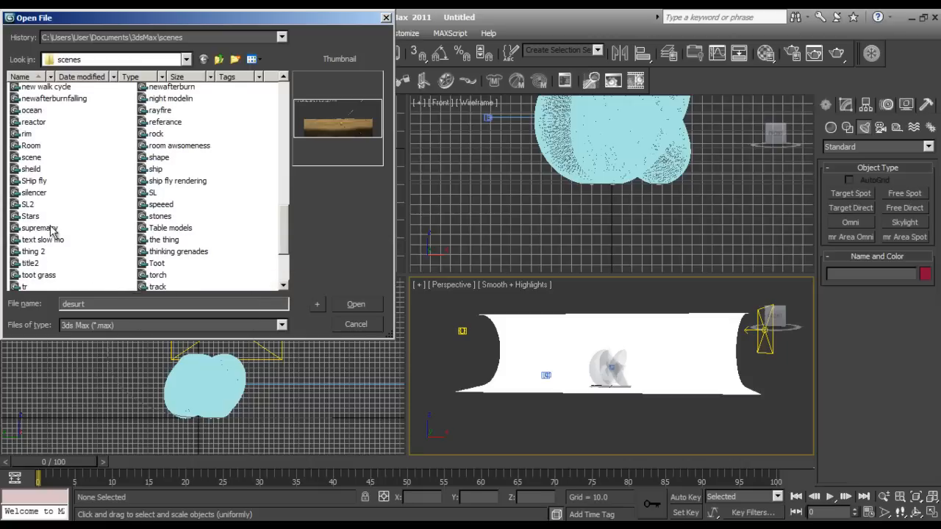
pyautogui.click(356, 324)
# Step: Move the timeline to frame 86
pyautogui.click(669, 477)
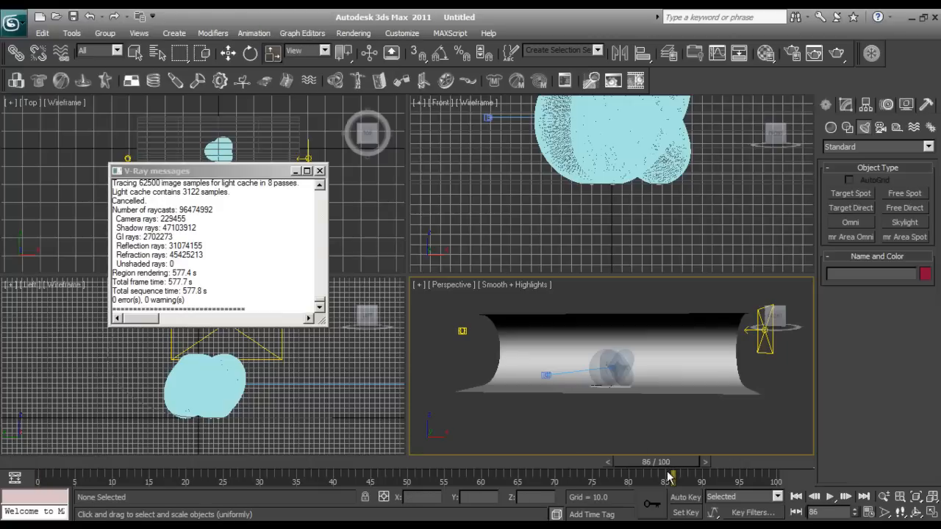